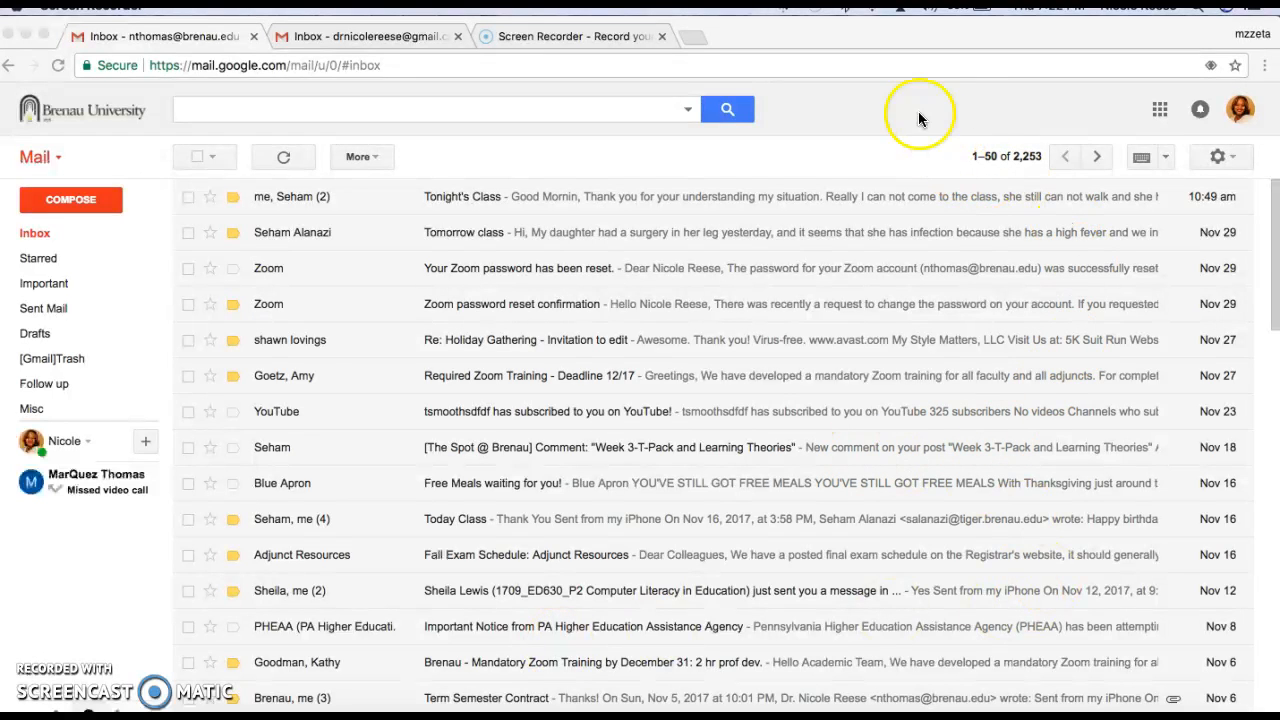
# Go from the mail inbox to the new Google Sites and open the "Mirrors to Windows" site in the editor.
pyautogui.click(1161, 106)
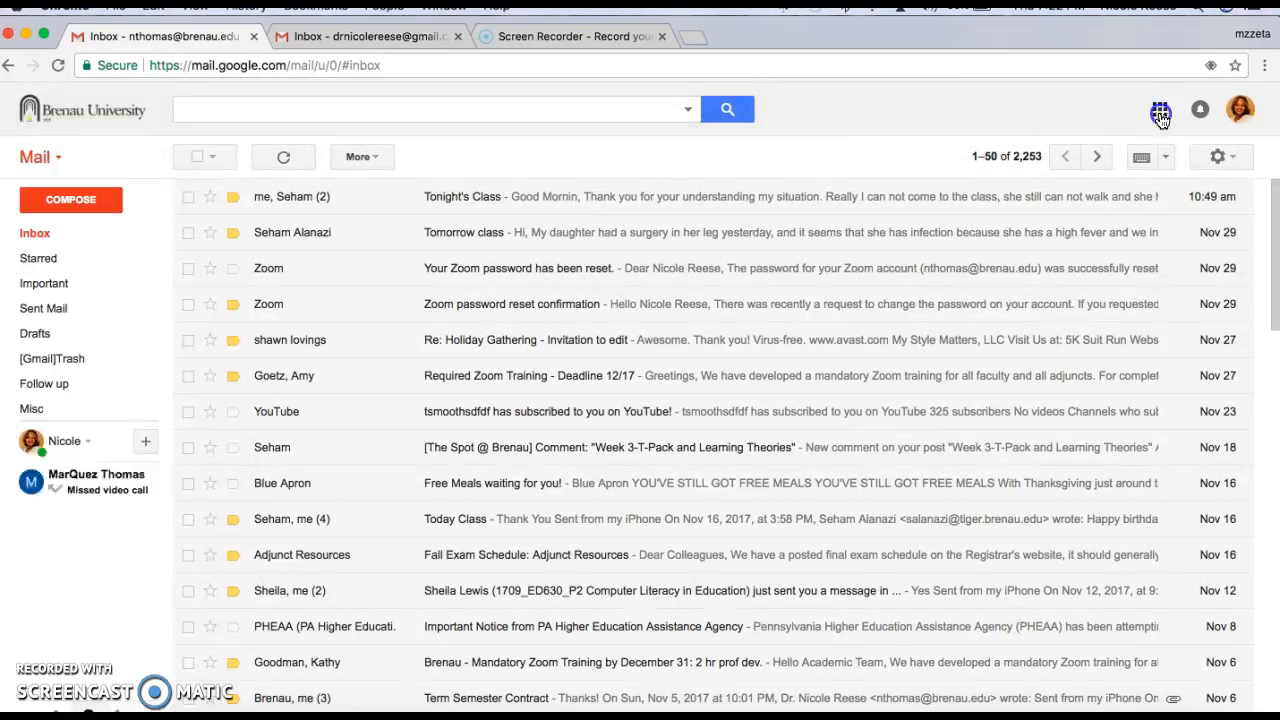
pyautogui.click(1160, 110)
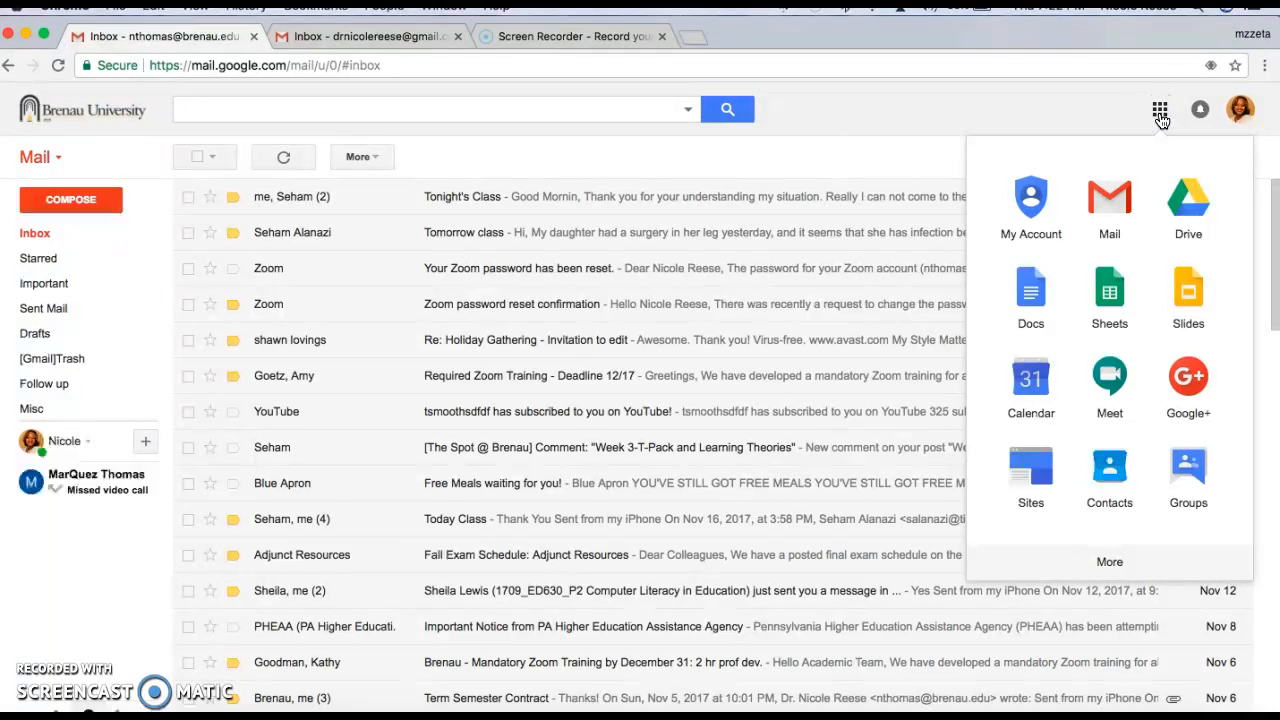
pyautogui.click(1032, 478)
pyautogui.click(1032, 478)
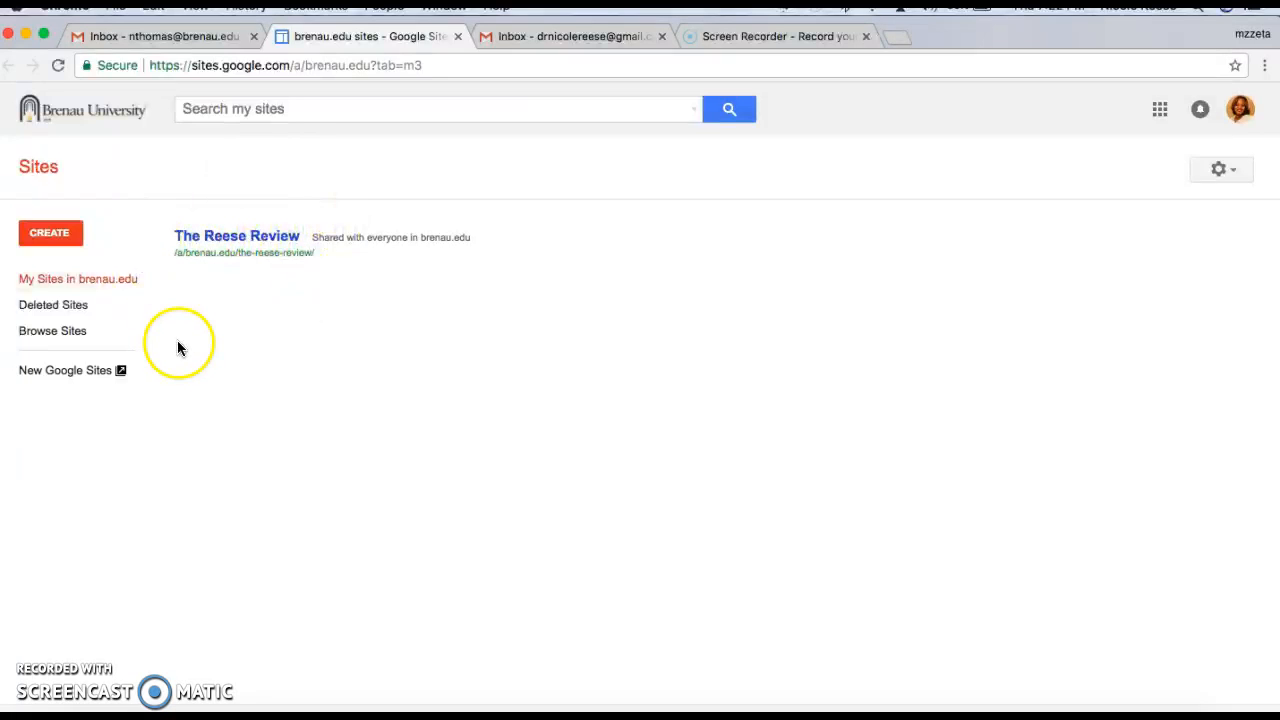
pyautogui.click(85, 370)
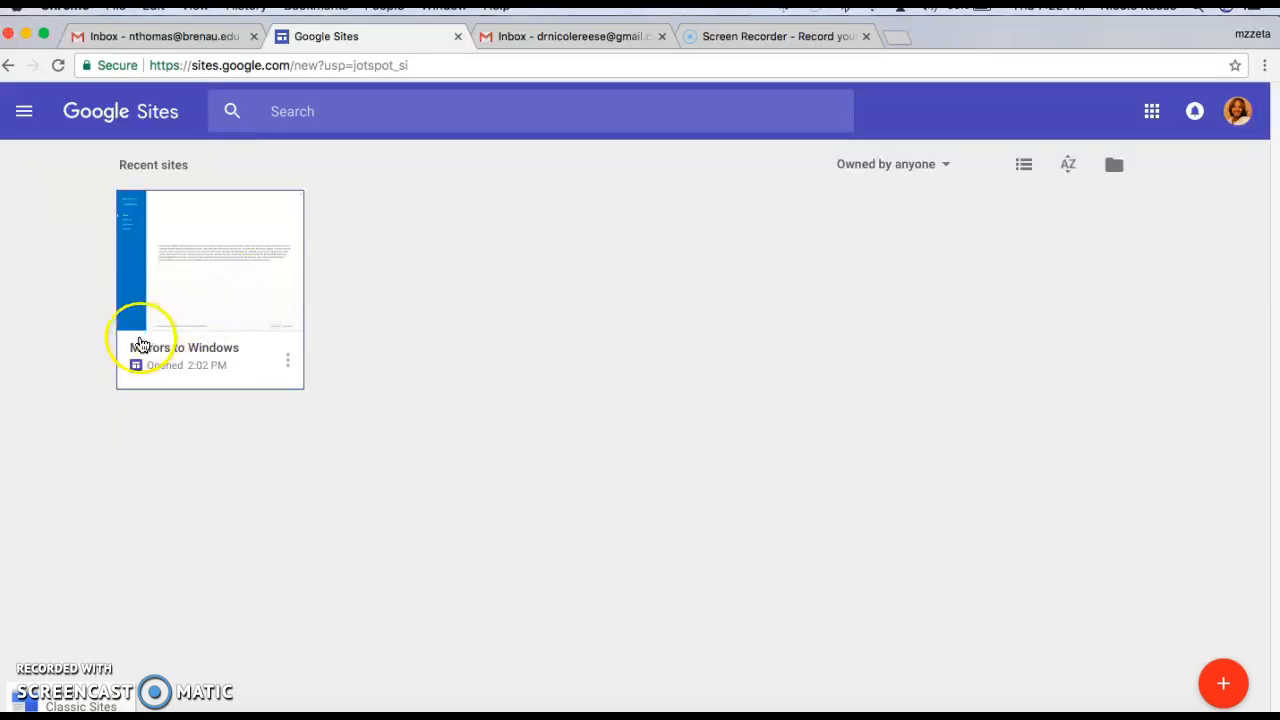
pyautogui.click(237, 289)
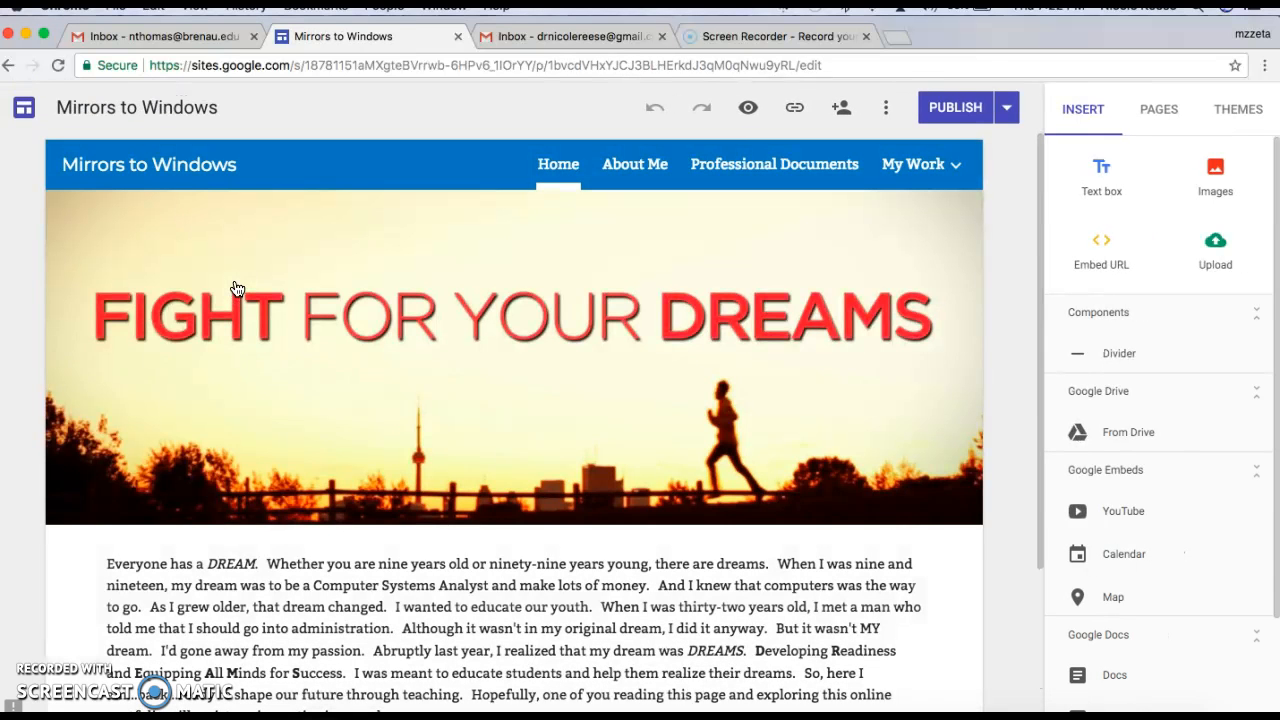
# Look over the site's home page from banner to introductory text and open the site preview.
pyautogui.scroll(-3, 168, 416)
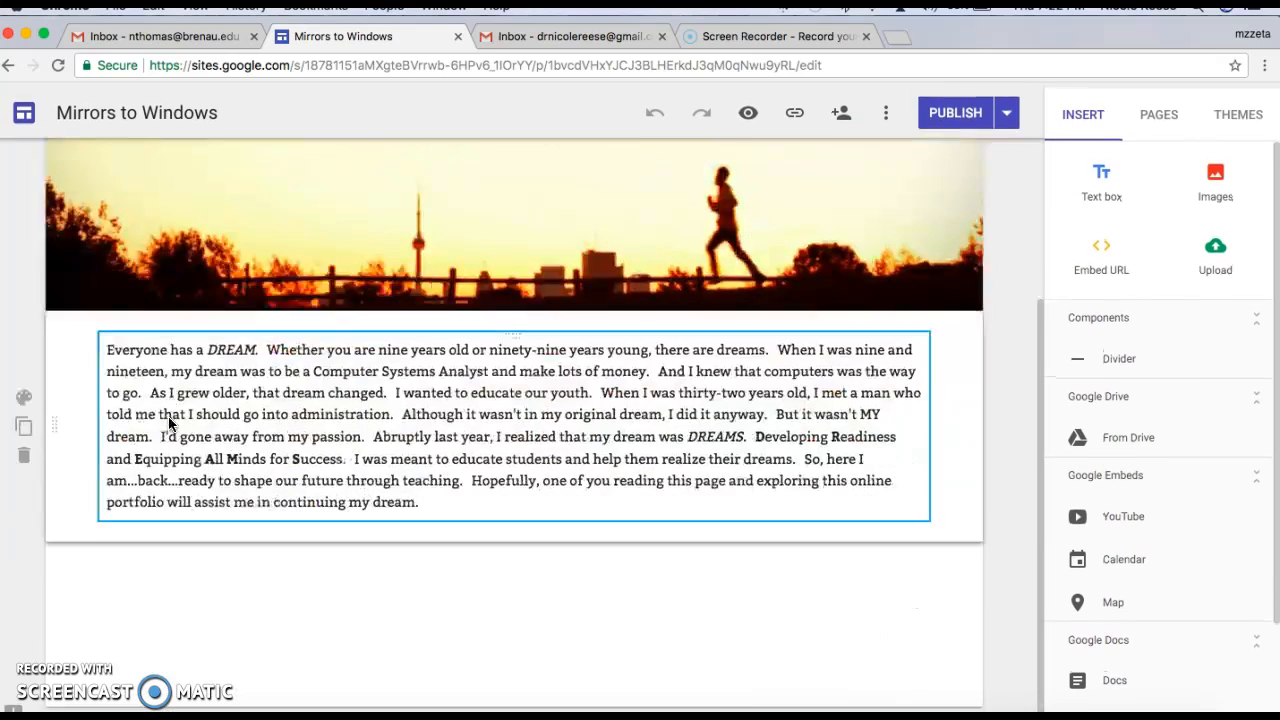
pyautogui.click(329, 535)
pyautogui.scroll(4, 420, 590)
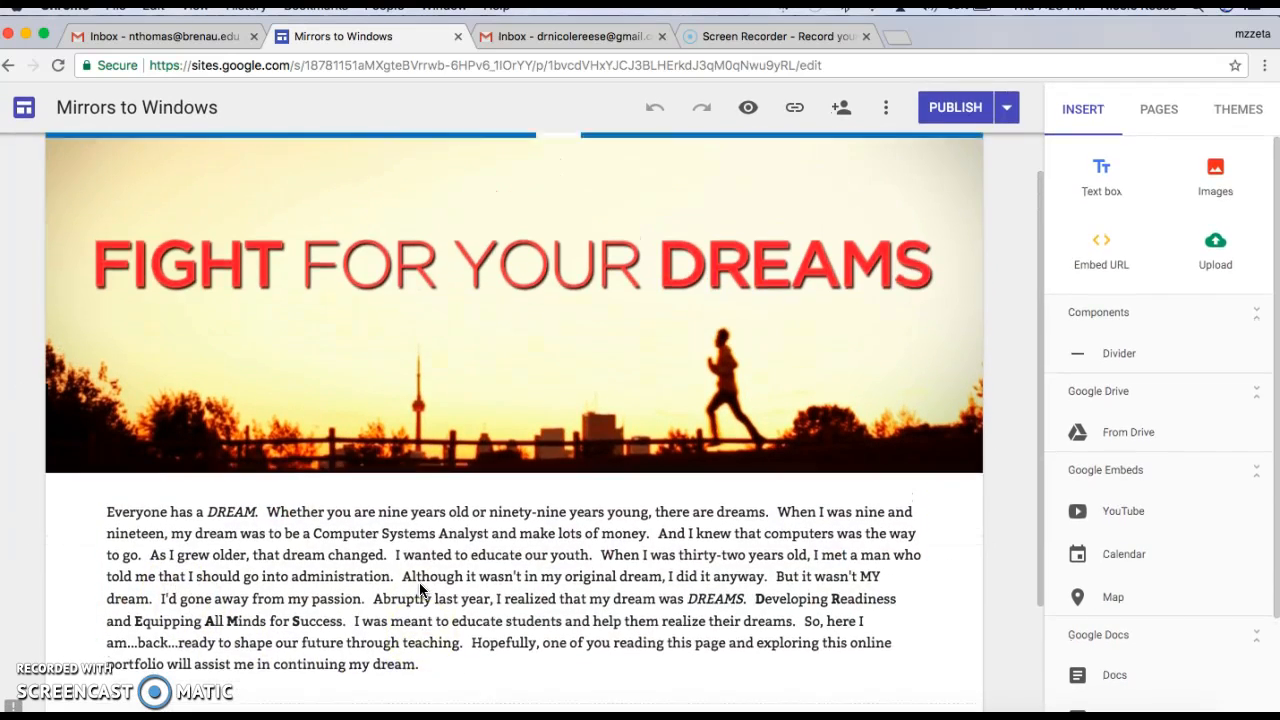
pyautogui.click(629, 367)
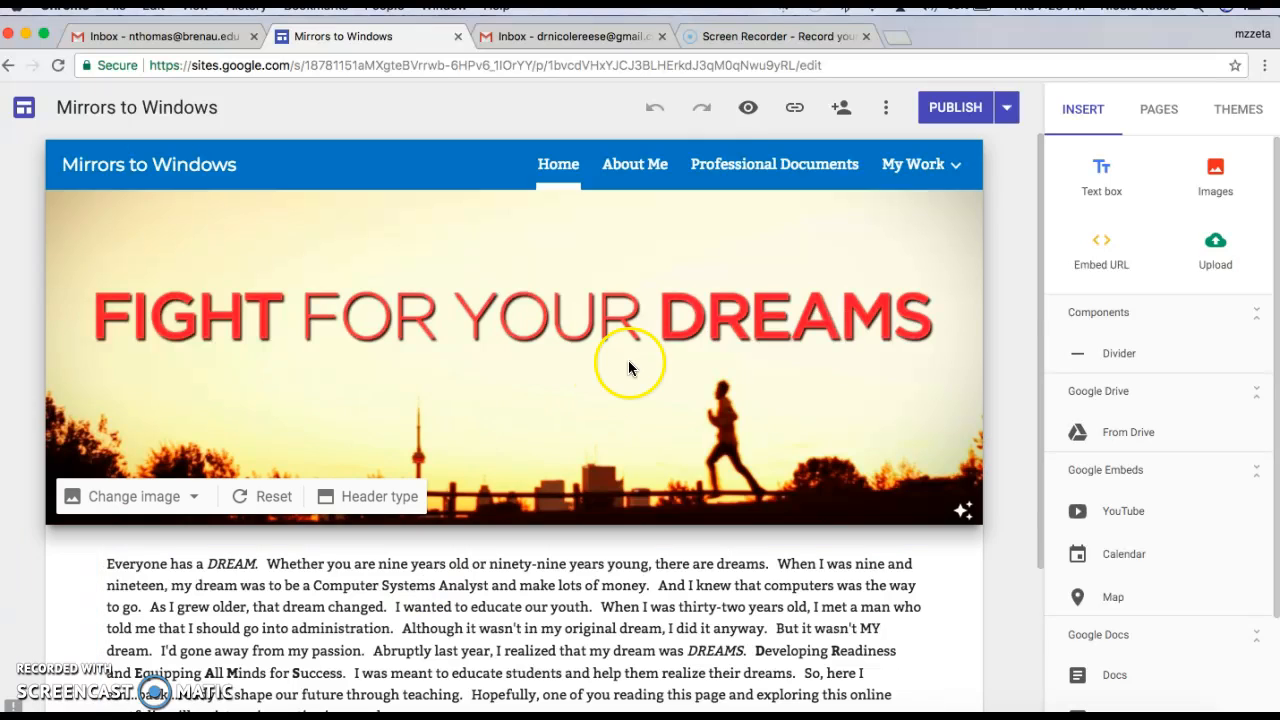
pyautogui.click(748, 108)
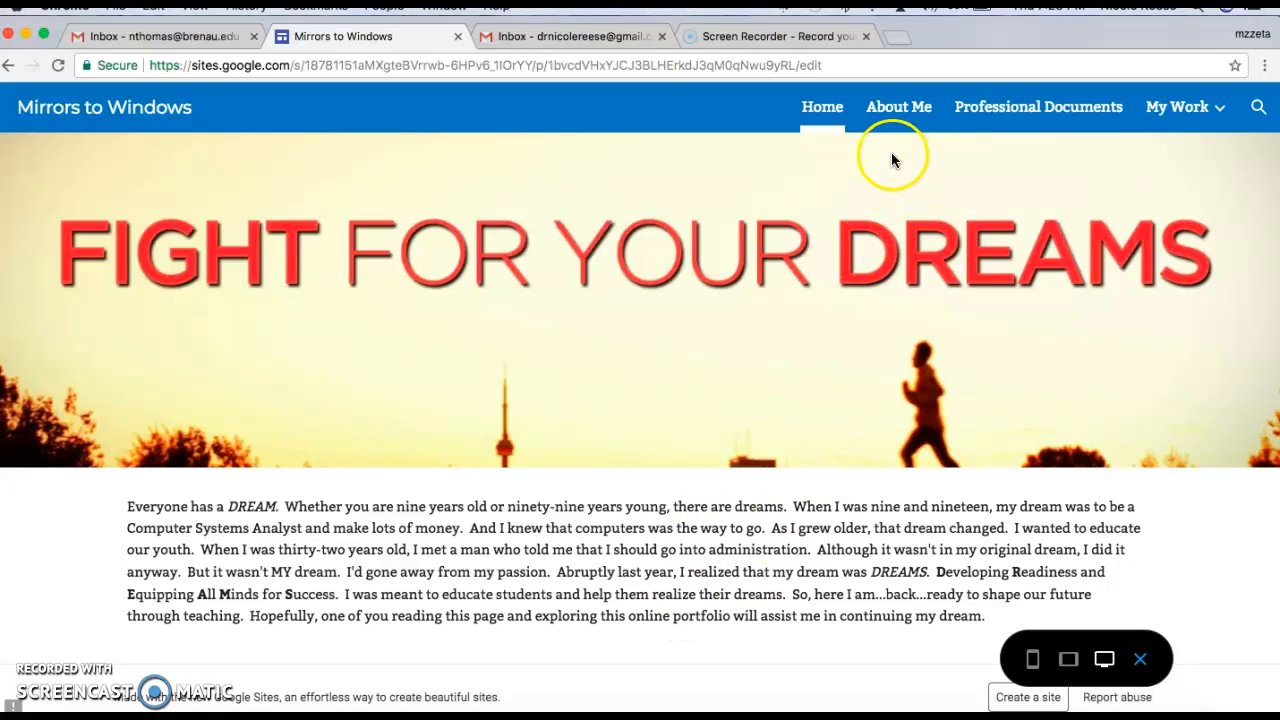
# View the About Me page in the preview, reading through its biography and contact section.
pyautogui.click(897, 118)
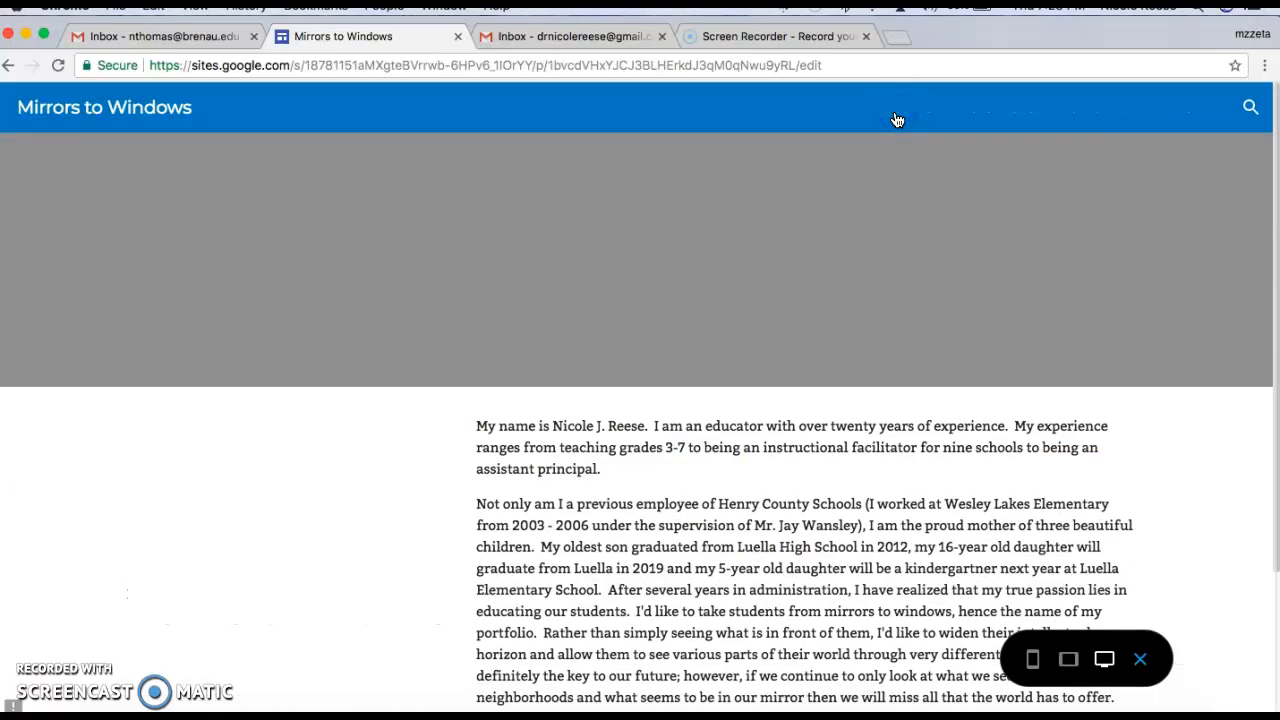
pyautogui.click(686, 443)
pyautogui.scroll(-3, 685, 450)
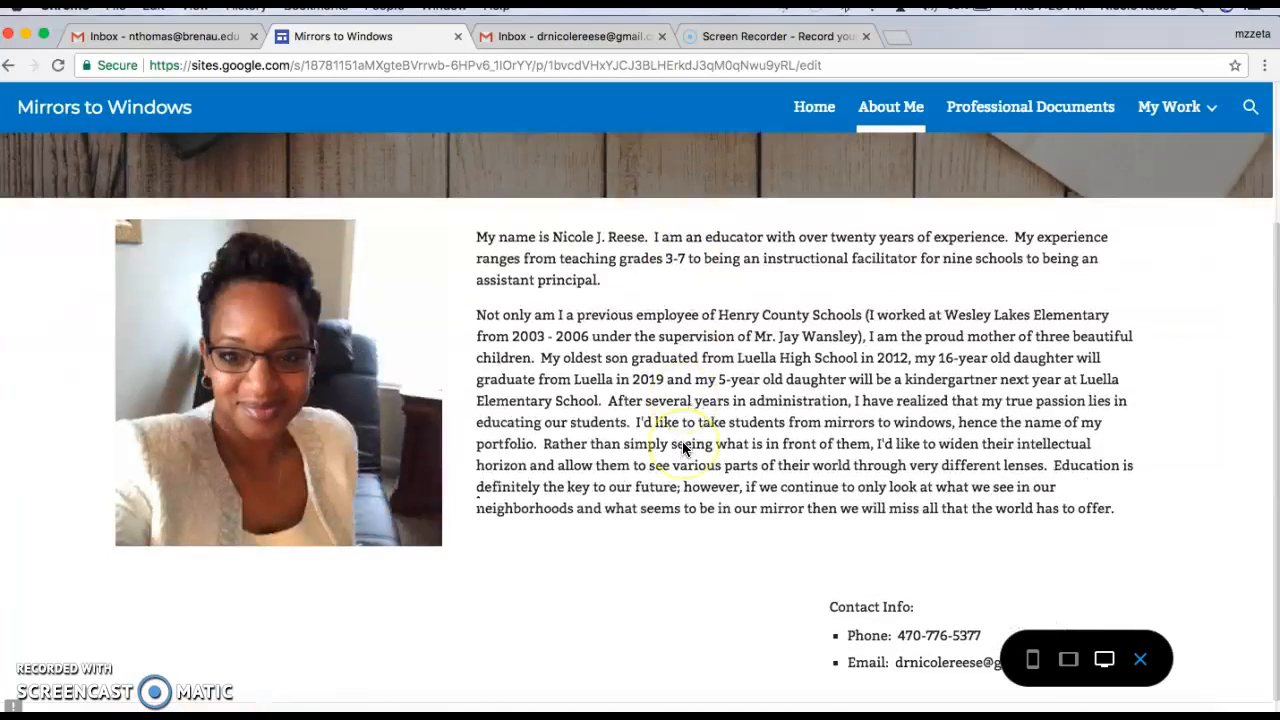
pyautogui.scroll(3, 684, 449)
# View the Professional Documents page in the preview and examine its list of attached files.
pyautogui.click(1005, 113)
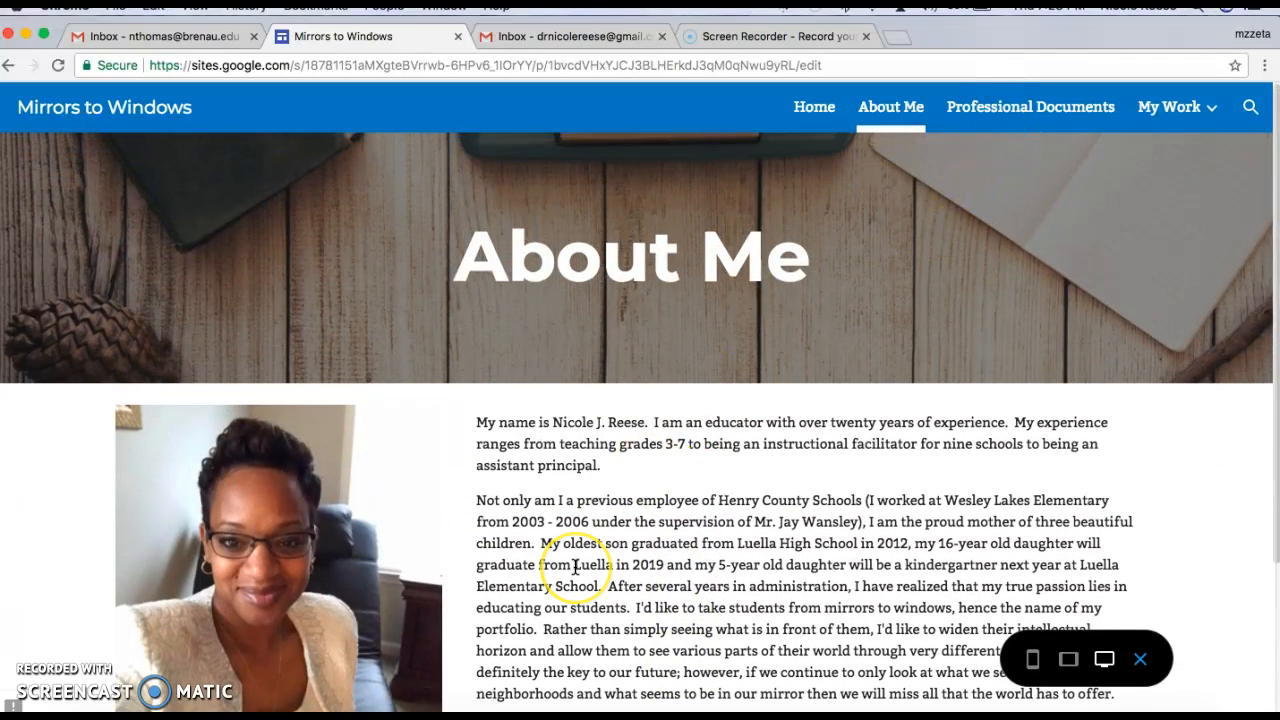
pyautogui.click(1022, 117)
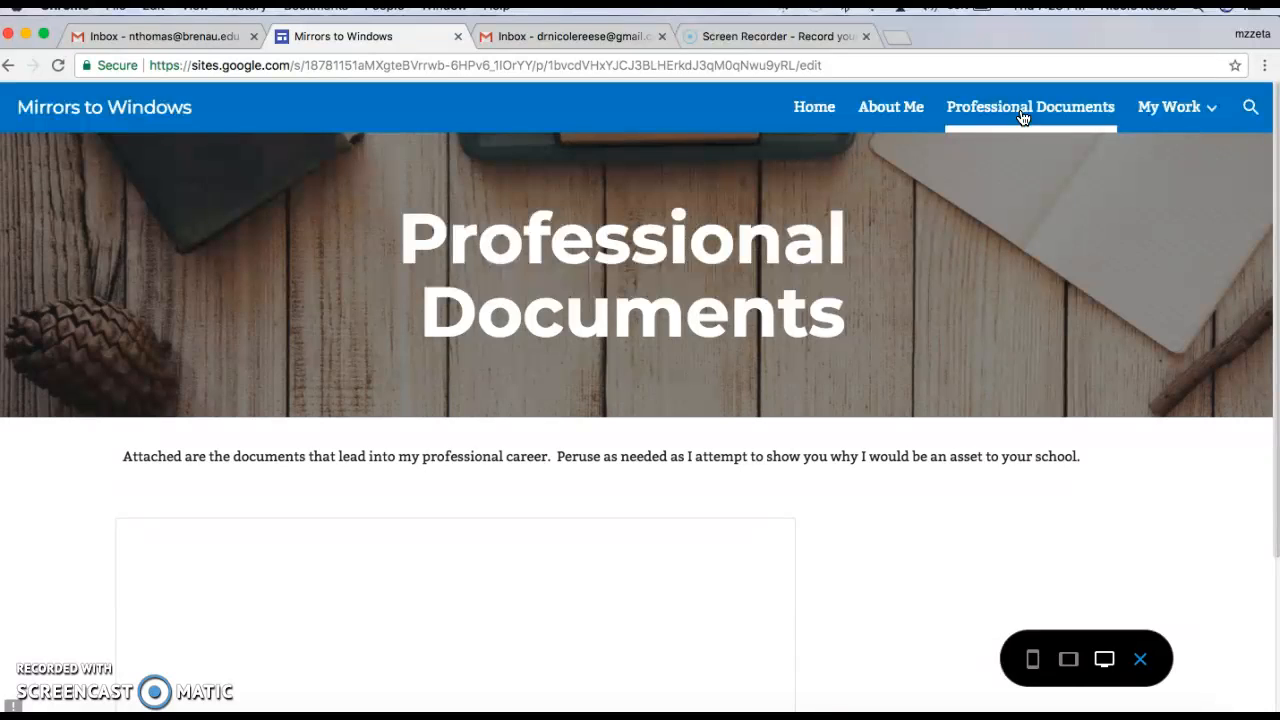
pyautogui.click(752, 424)
pyautogui.scroll(-3, 752, 424)
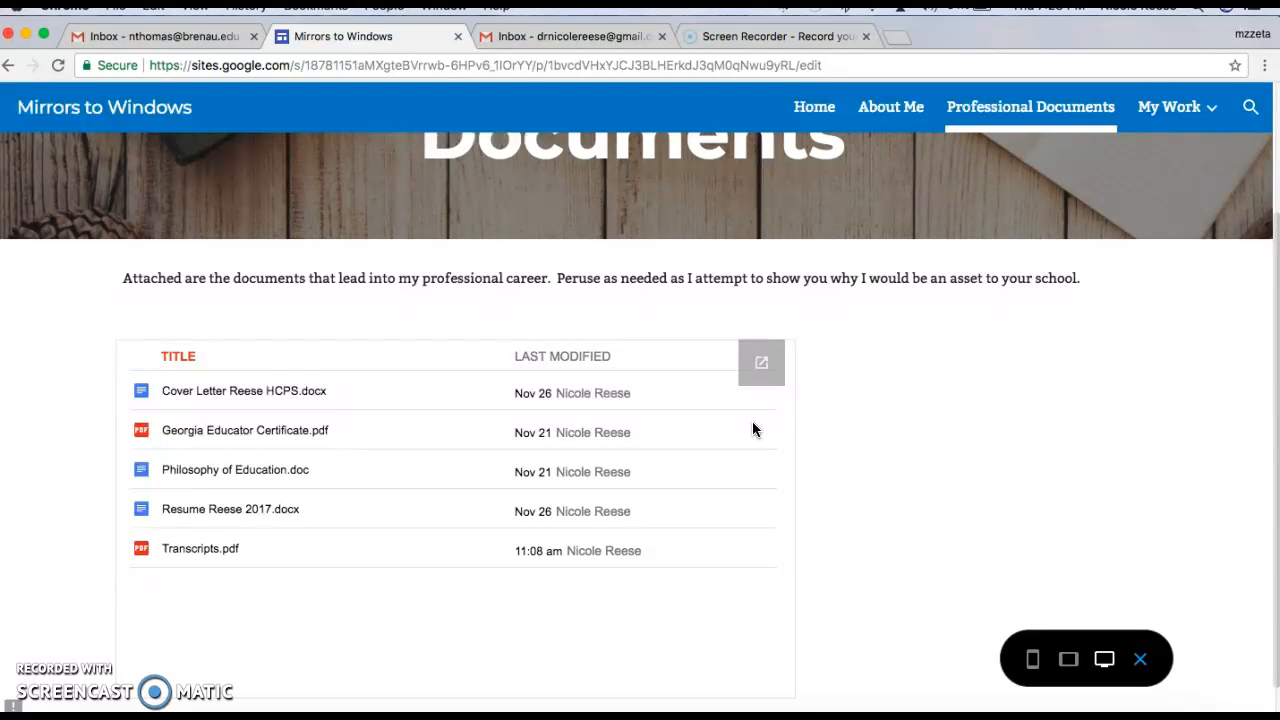
pyautogui.scroll(2, 753, 429)
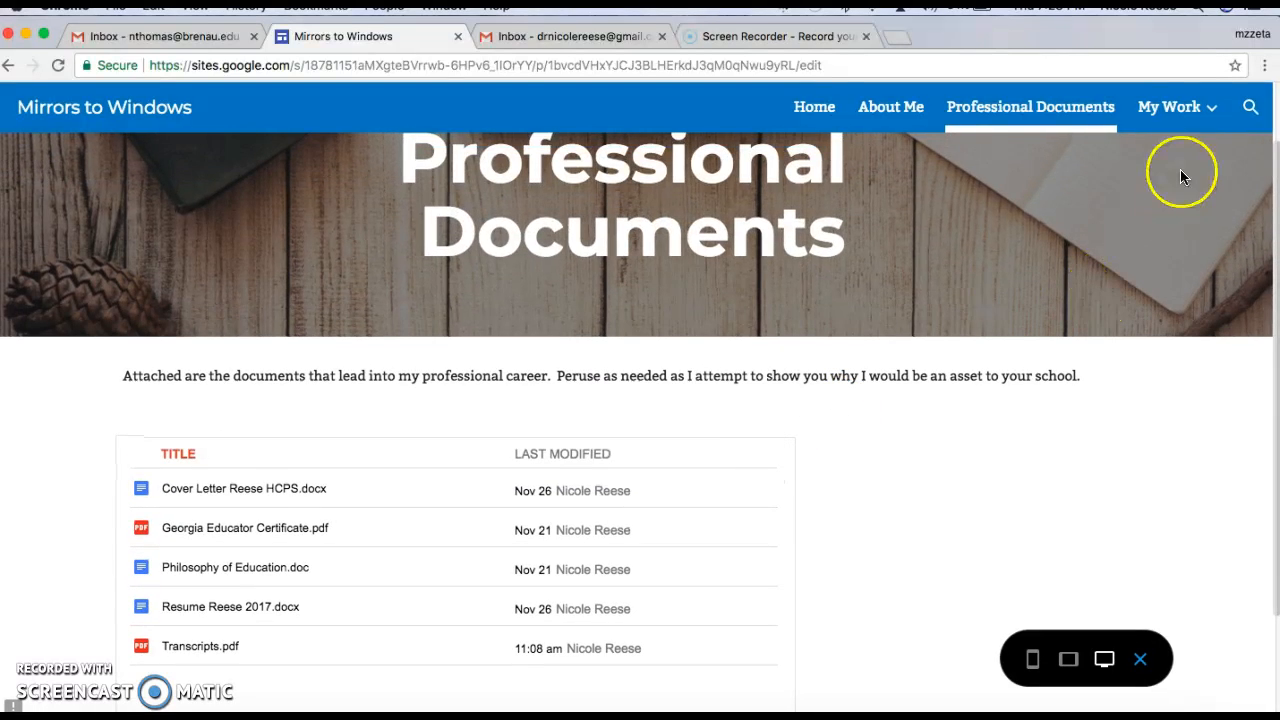
# View the Explicit Lesson Video page under My Work, including the embedded video and accompanying documents link.
pyautogui.click(1180, 110)
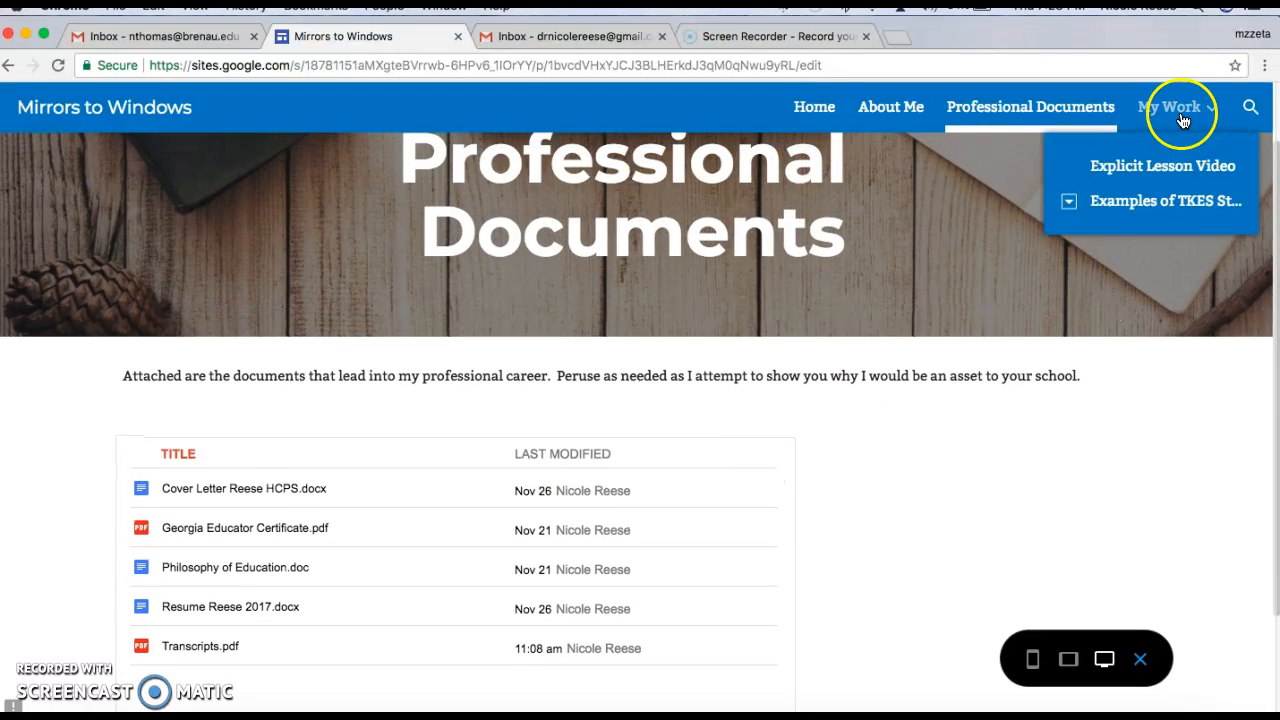
pyautogui.click(1174, 170)
pyautogui.click(737, 500)
pyautogui.scroll(-5, 733, 499)
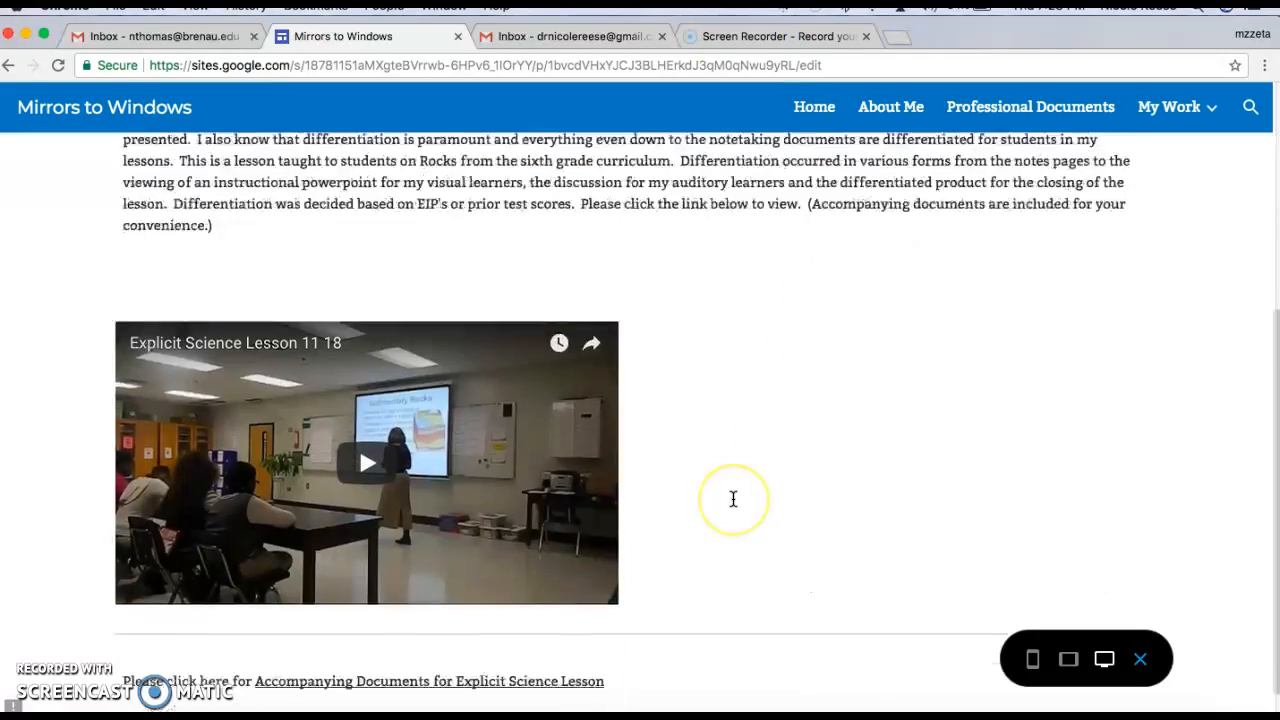
pyautogui.scroll(-1, 731, 497)
pyautogui.scroll(8, 731, 497)
# View the Examples of TKES Standards page under My Work and its Standard 5 Assessment Strategies subpage.
pyautogui.click(1190, 108)
pyautogui.click(1165, 212)
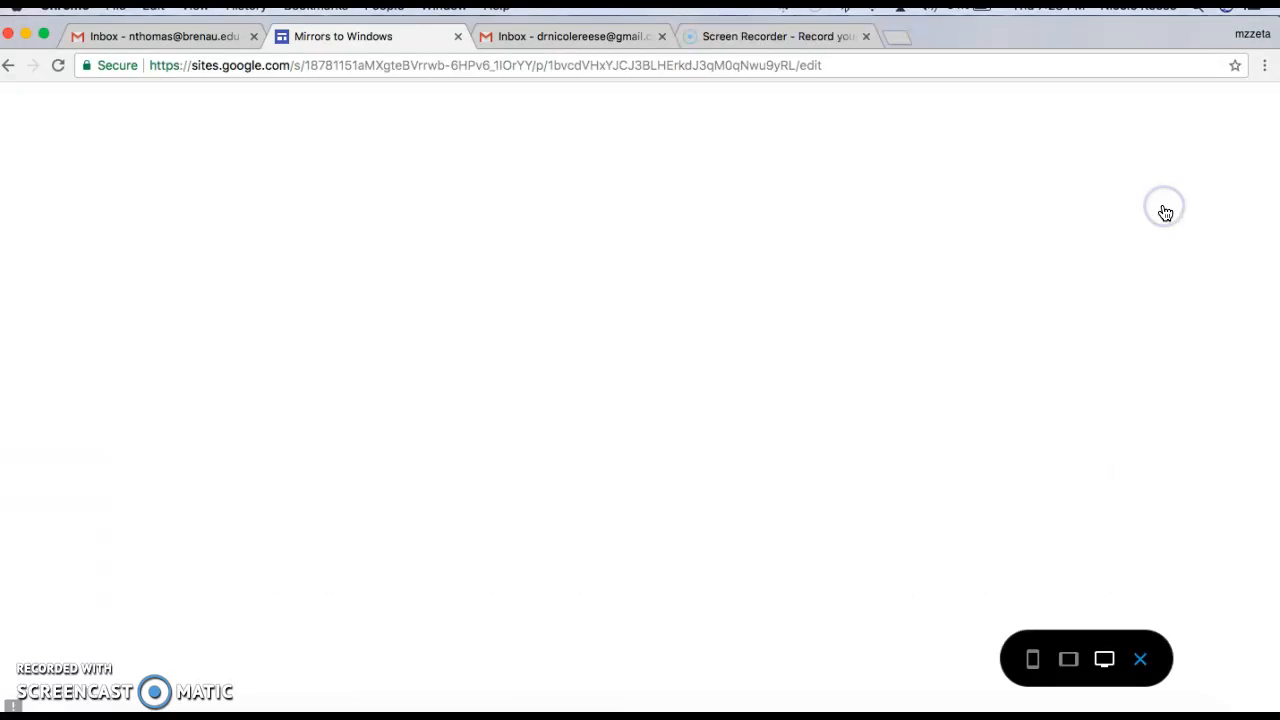
pyautogui.click(1200, 118)
pyautogui.moveTo(1175, 204); pyautogui.dragTo(1092, 205)
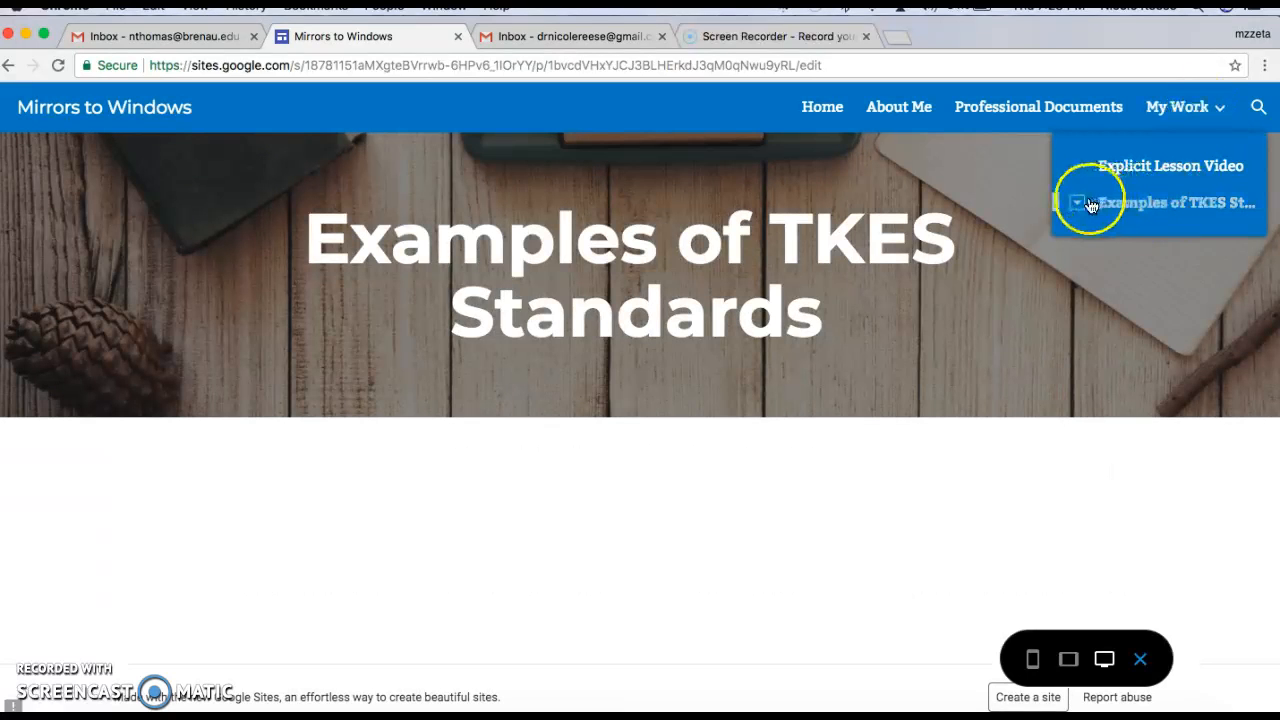
pyautogui.click(1077, 204)
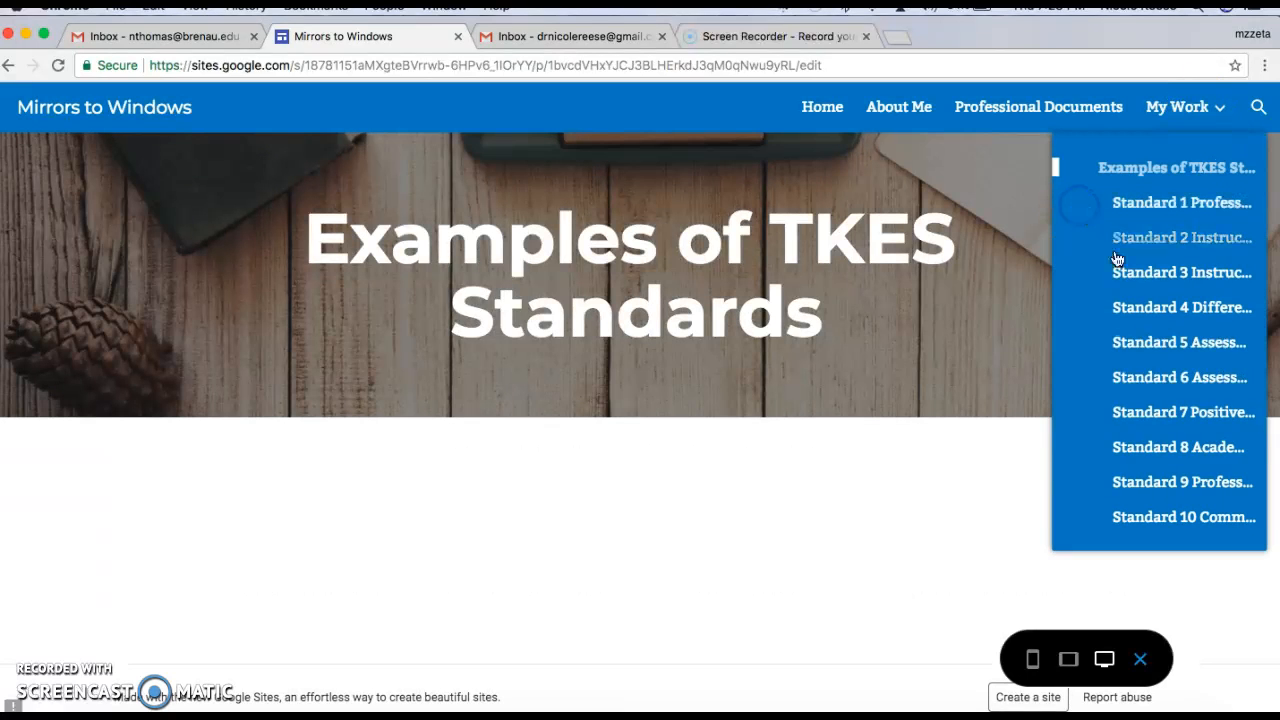
pyautogui.click(1155, 345)
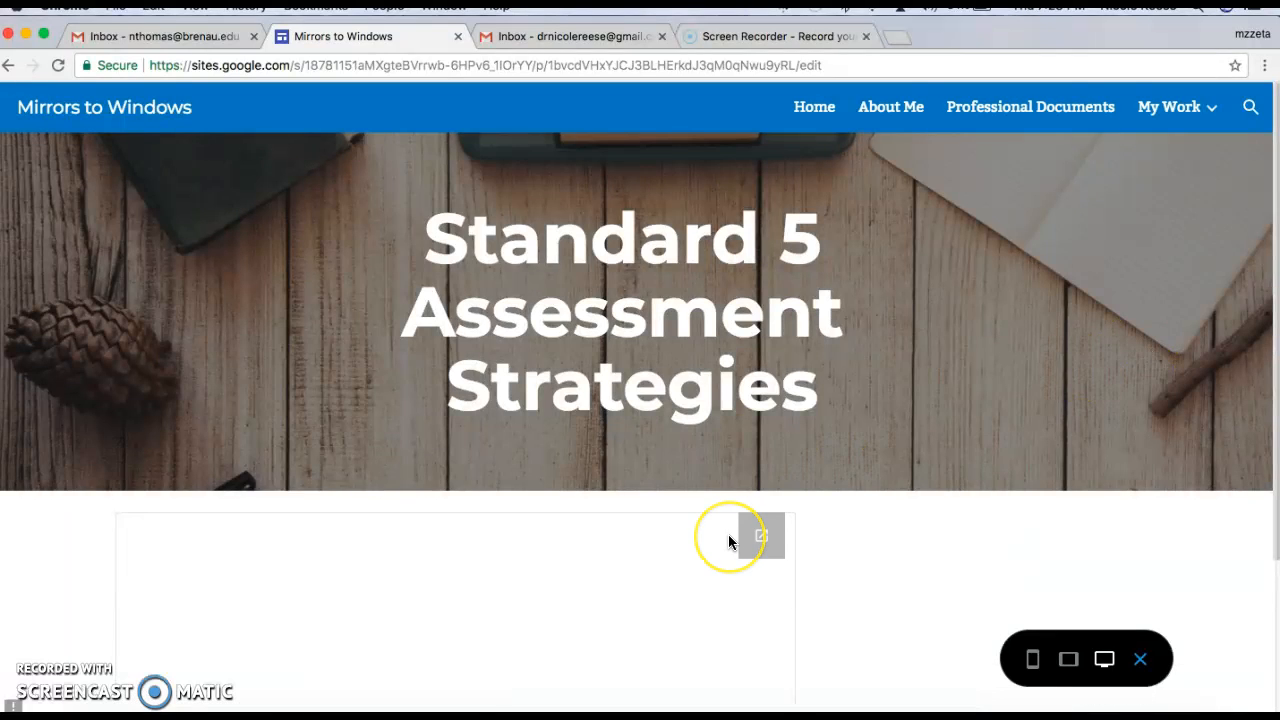
pyautogui.scroll(-3, 728, 541)
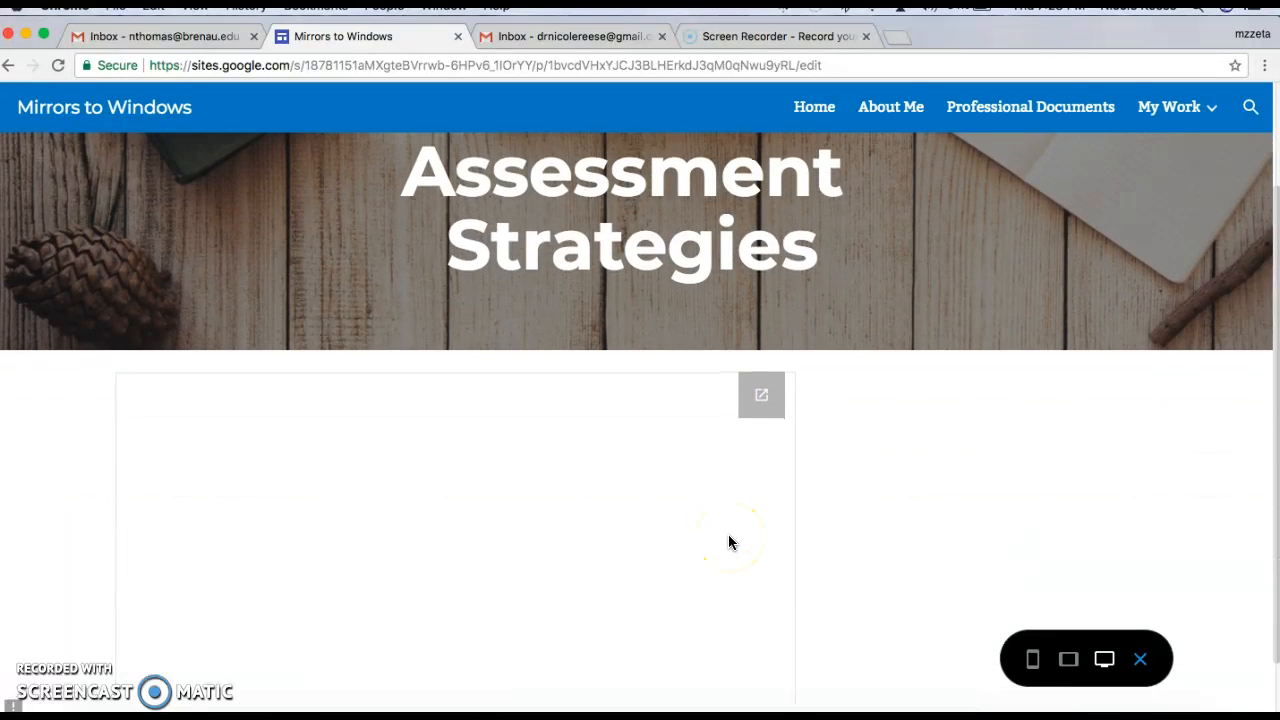
pyautogui.scroll(-1, 728, 541)
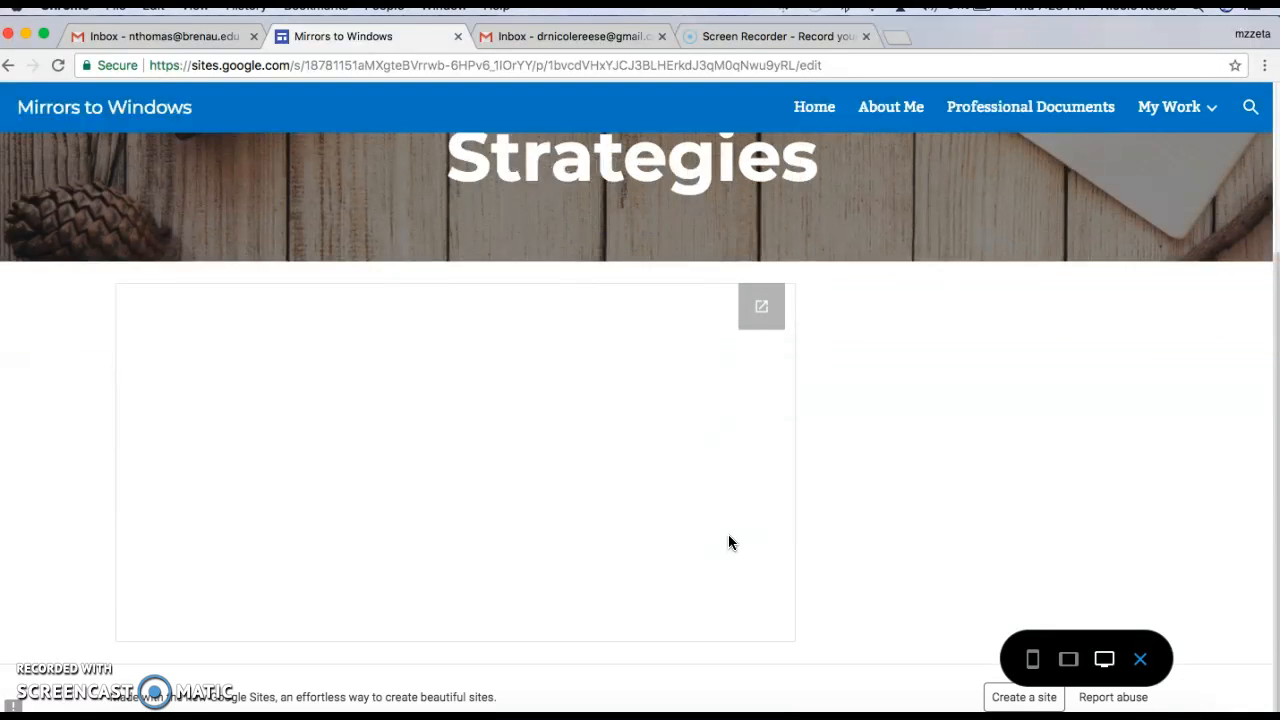
pyautogui.scroll(3, 886, 391)
# View the Standard 1 Professional Knowledge subpage of the TKES examples and examine its embedded document folder.
pyautogui.click(1219, 120)
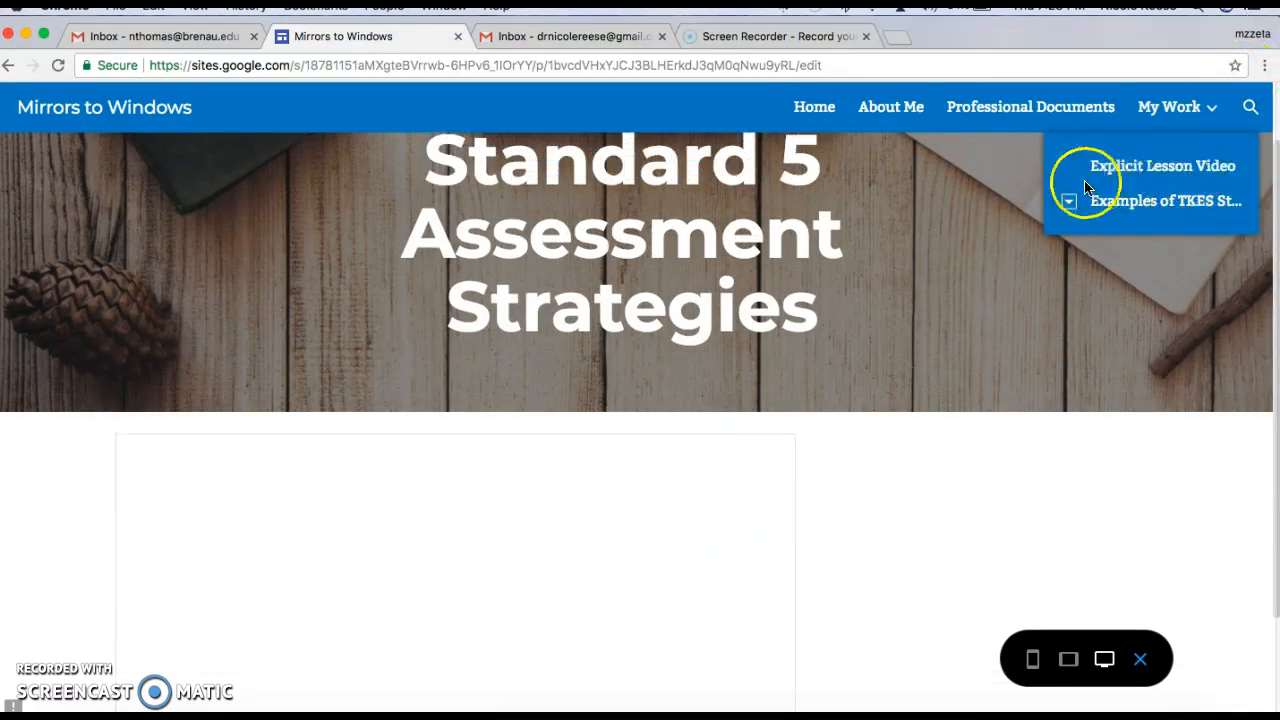
pyautogui.click(1074, 206)
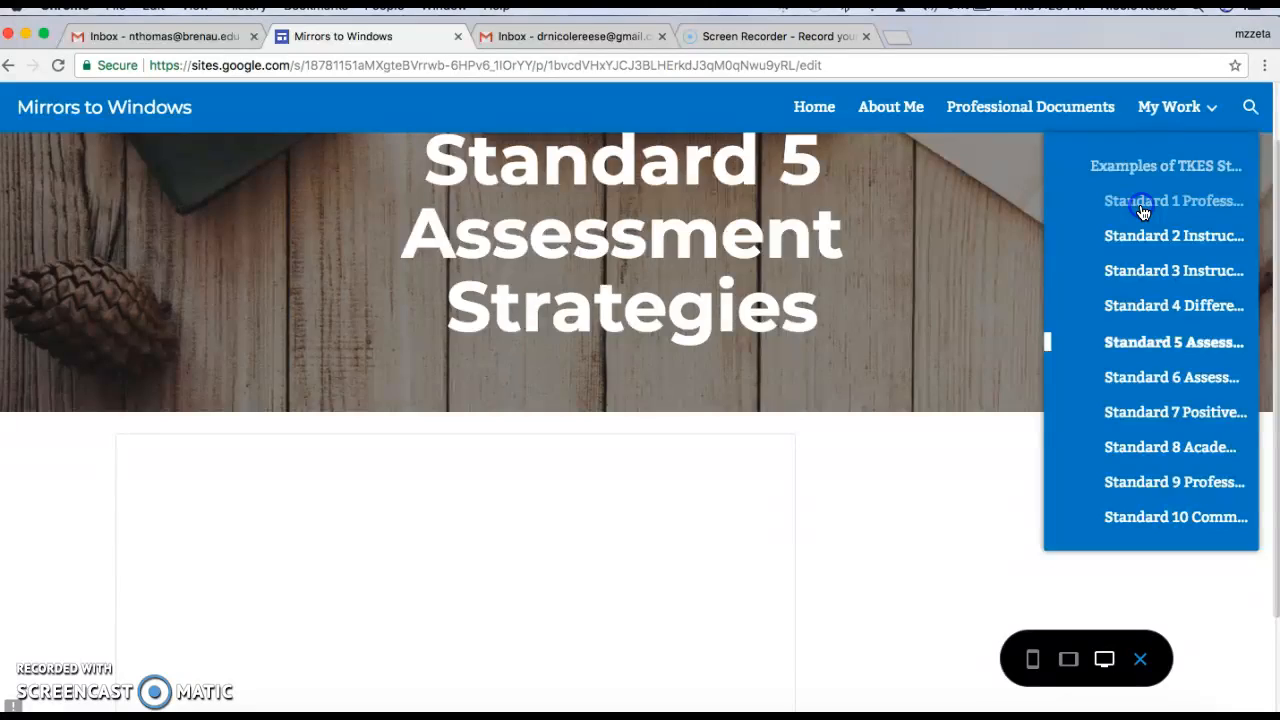
pyautogui.click(1143, 205)
pyautogui.scroll(-3, 797, 569)
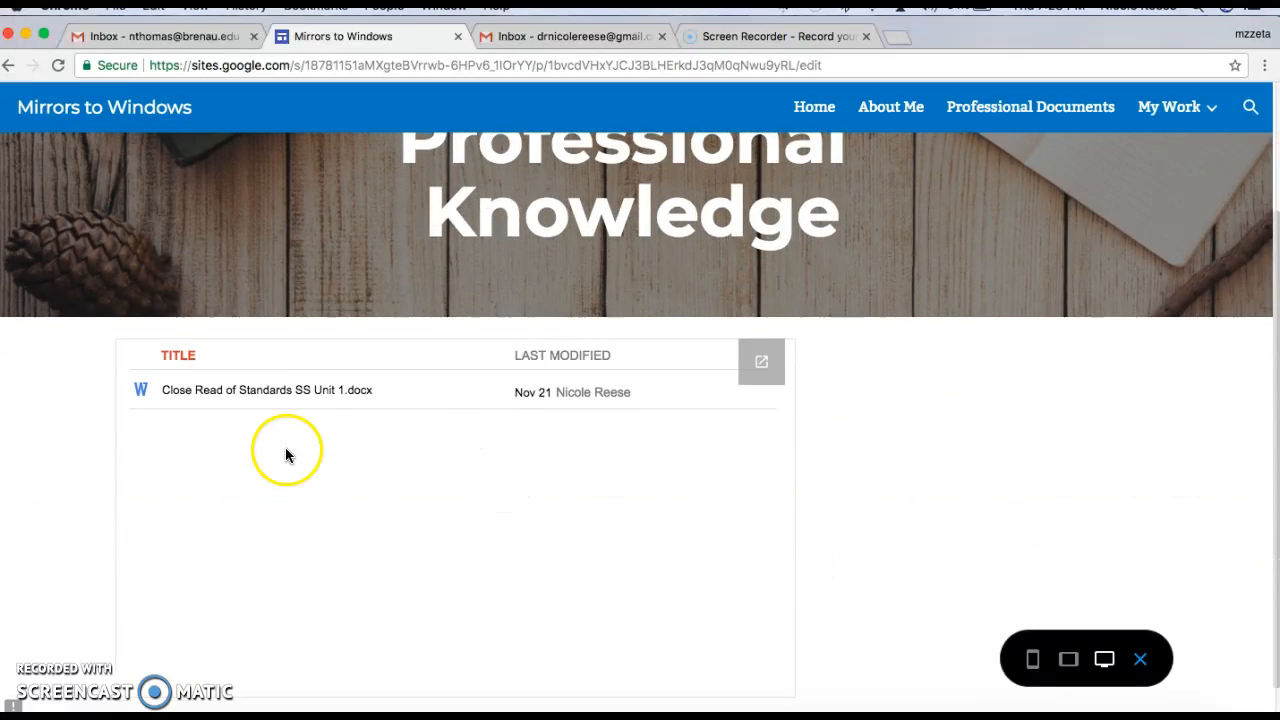
pyautogui.scroll(1, 338, 472)
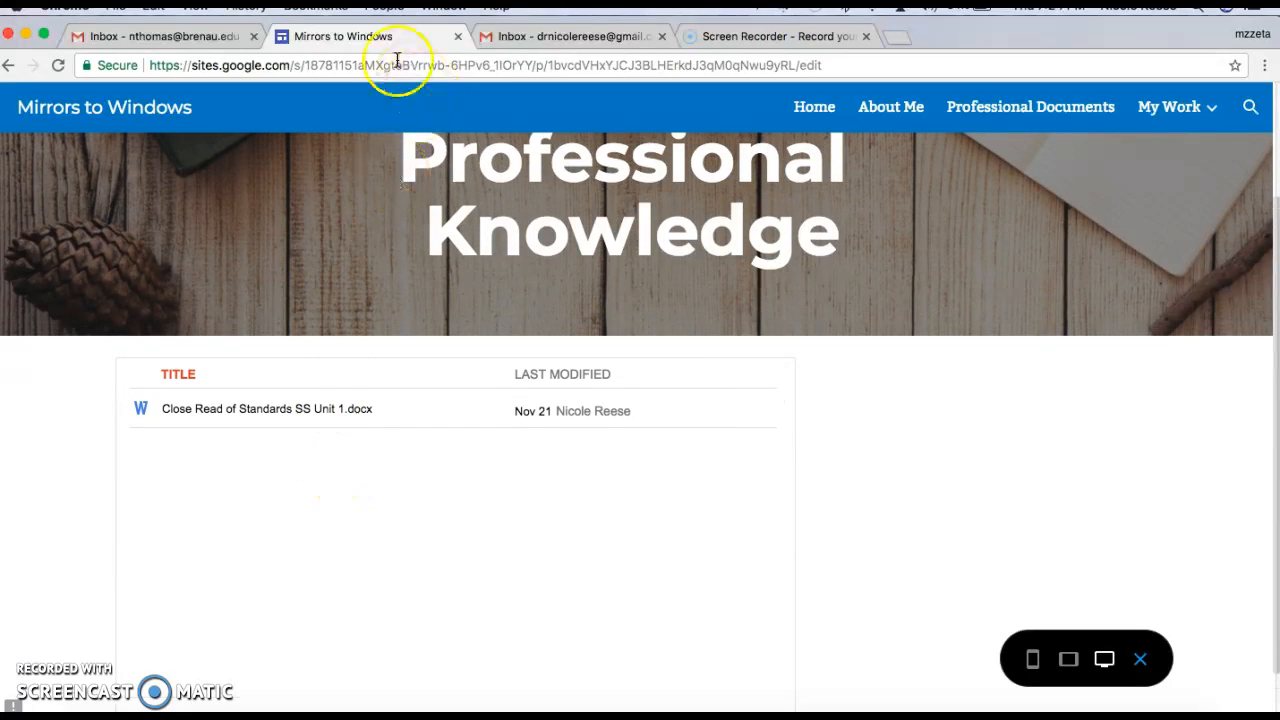
# Exit the preview, close the site's tab, and reopen the new Google Sites home page from the mail inbox.
pyautogui.click(1141, 664)
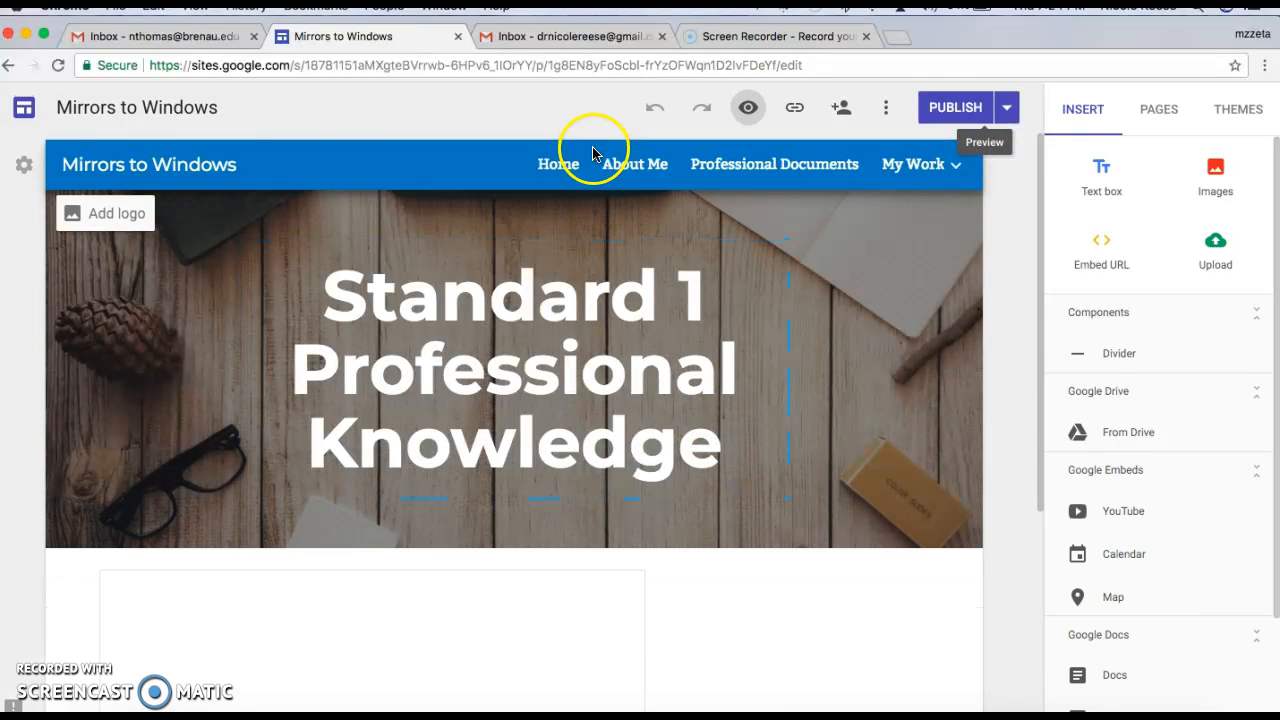
pyautogui.click(458, 36)
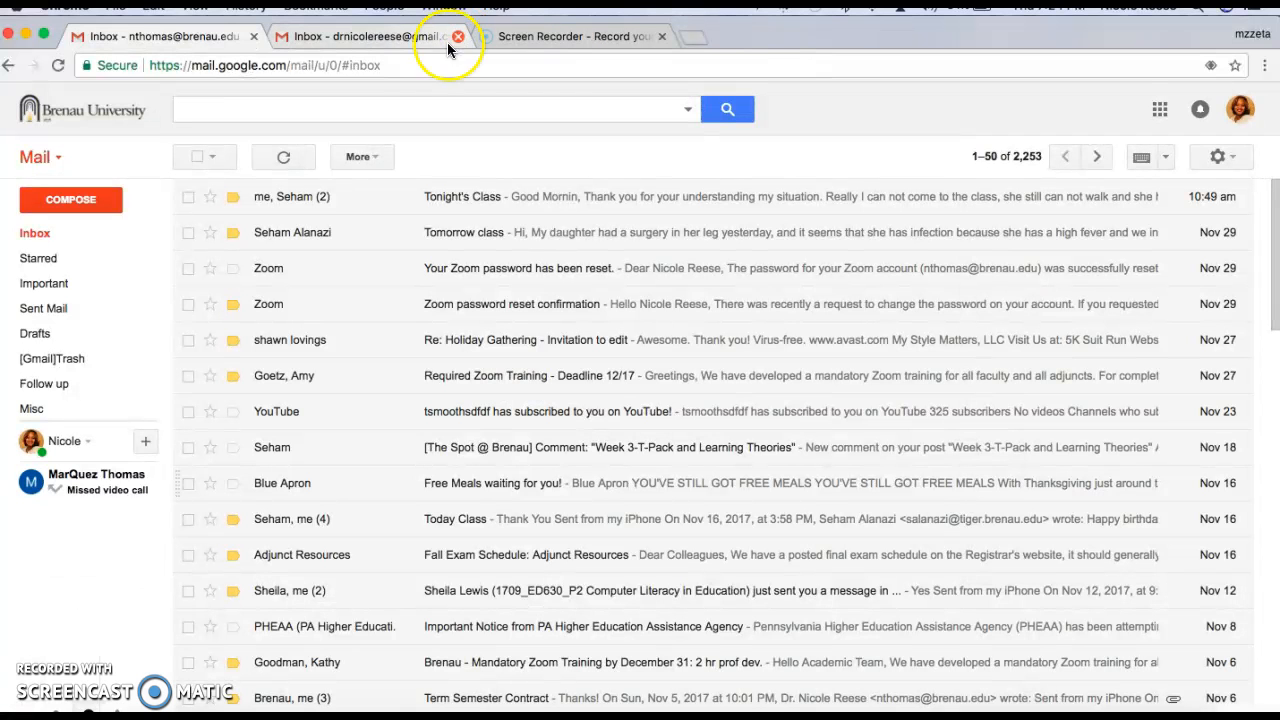
pyautogui.click(1159, 110)
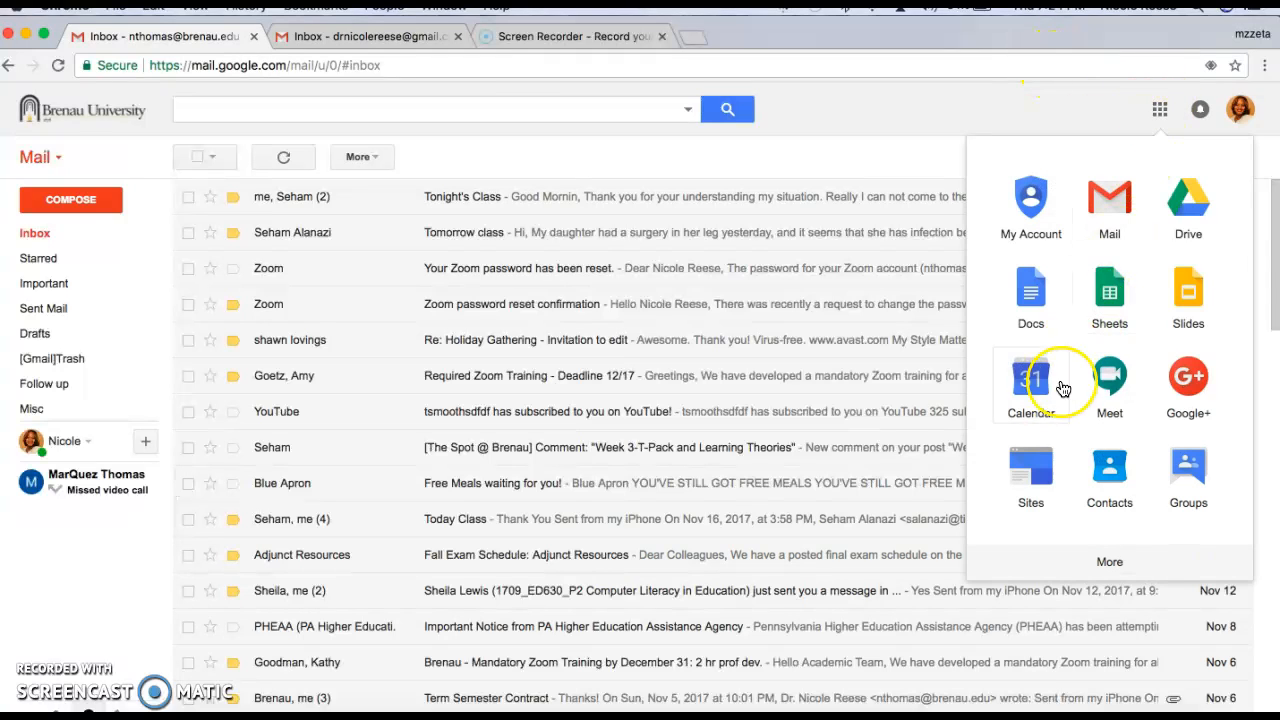
pyautogui.click(1033, 469)
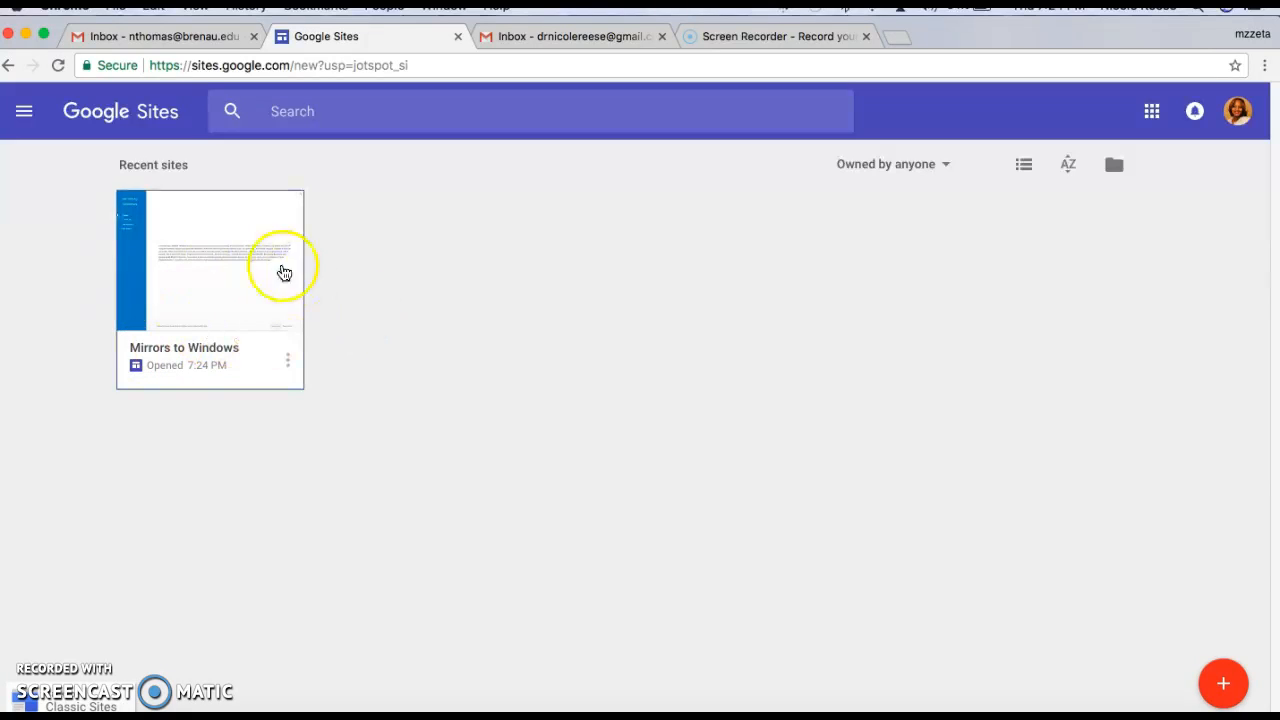
pyautogui.click(1151, 113)
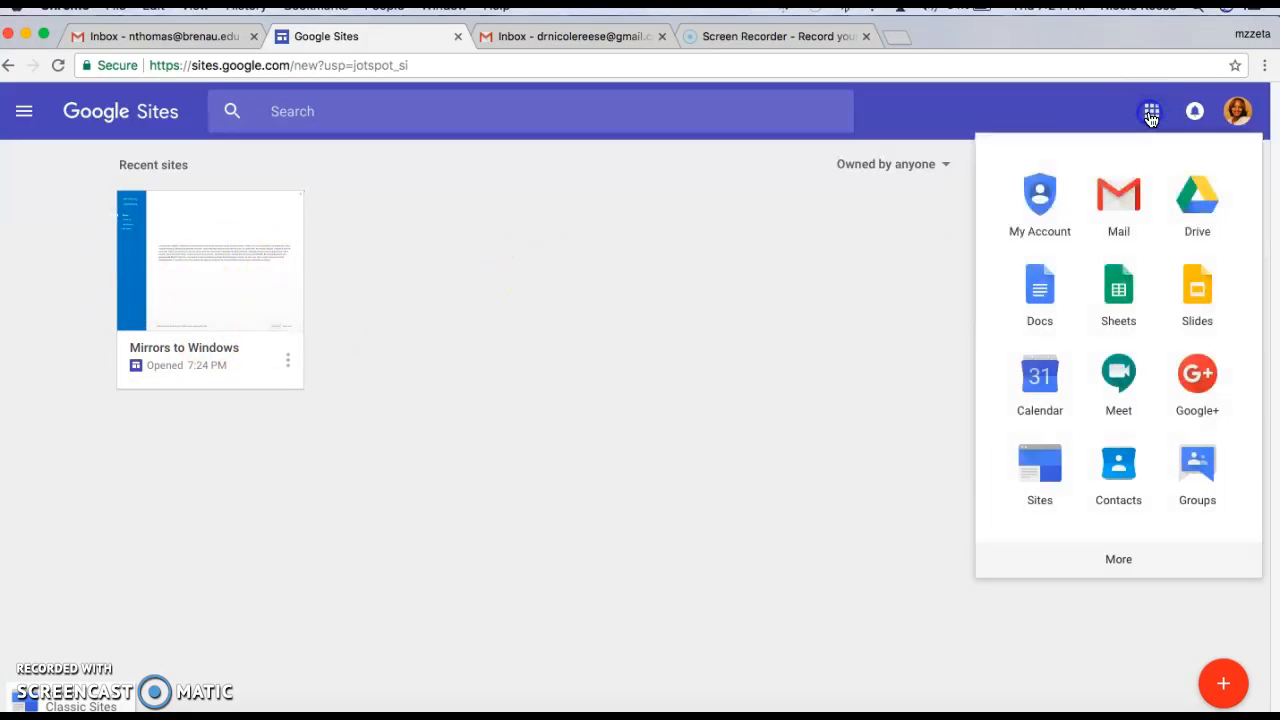
pyautogui.click(904, 277)
pyautogui.click(928, 172)
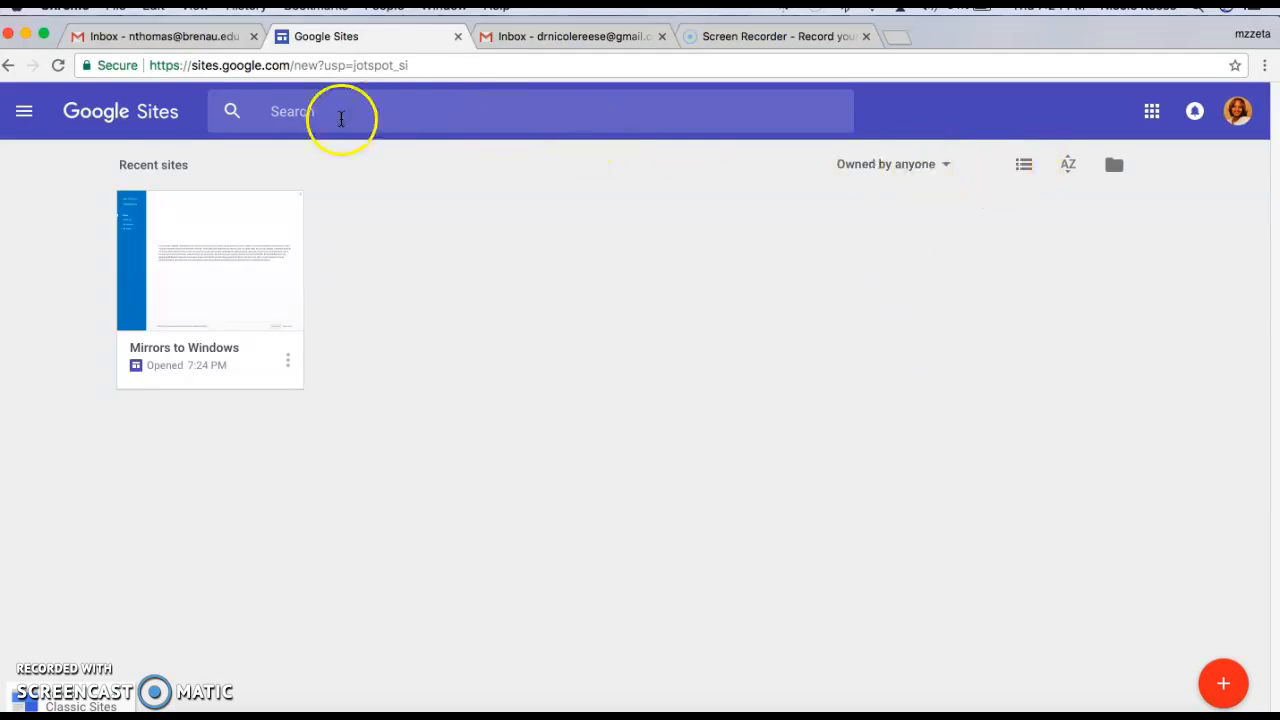
pyautogui.click(24, 117)
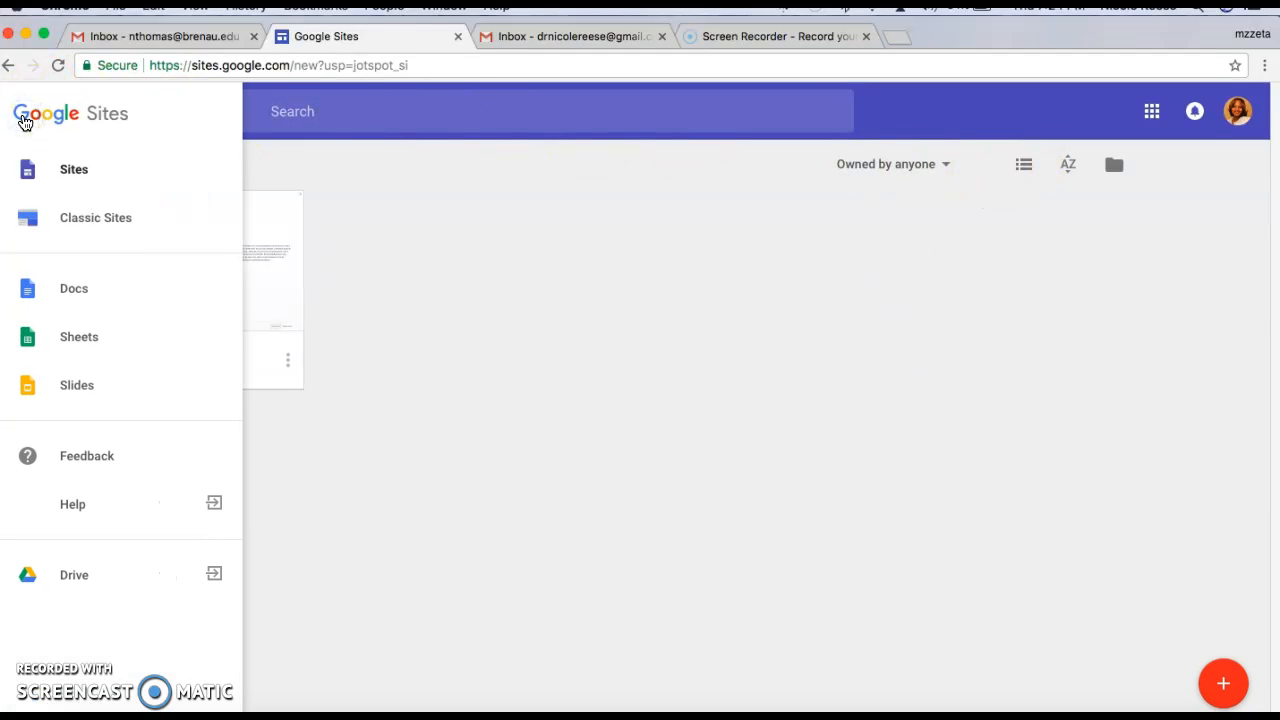
pyautogui.click(74, 169)
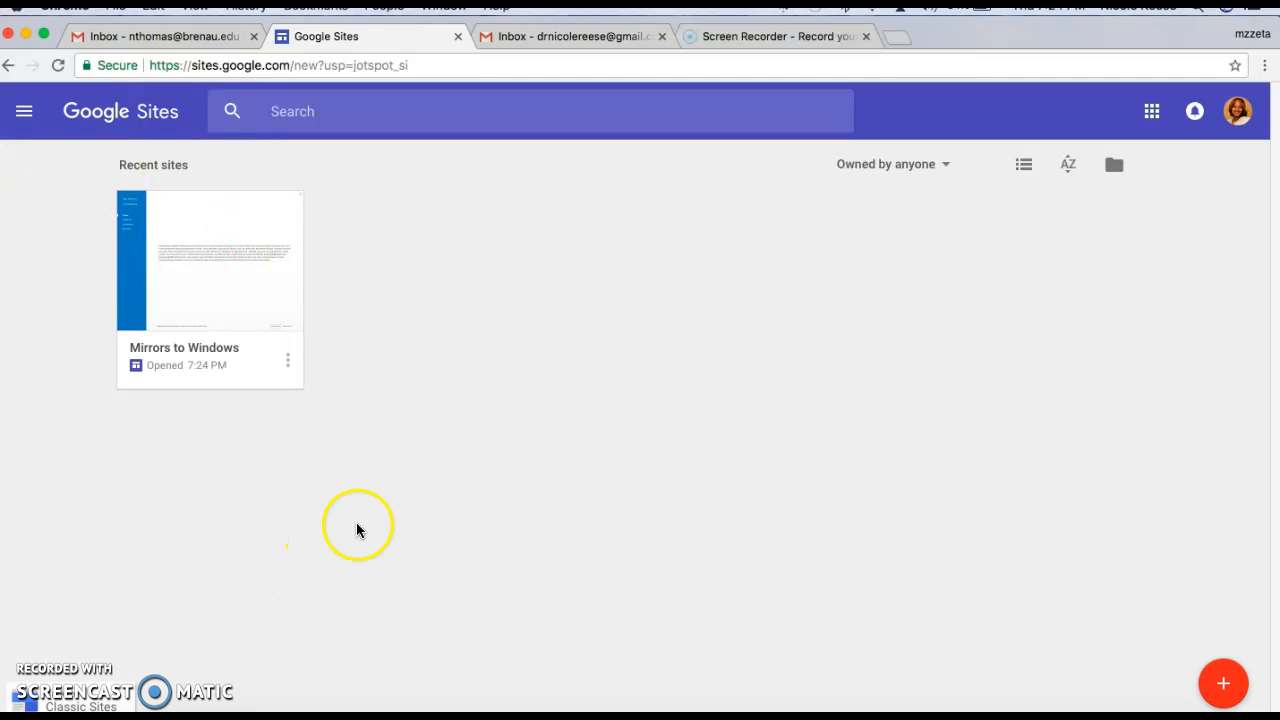
# Create a new blank site from the Google Sites home page.
pyautogui.click(1223, 686)
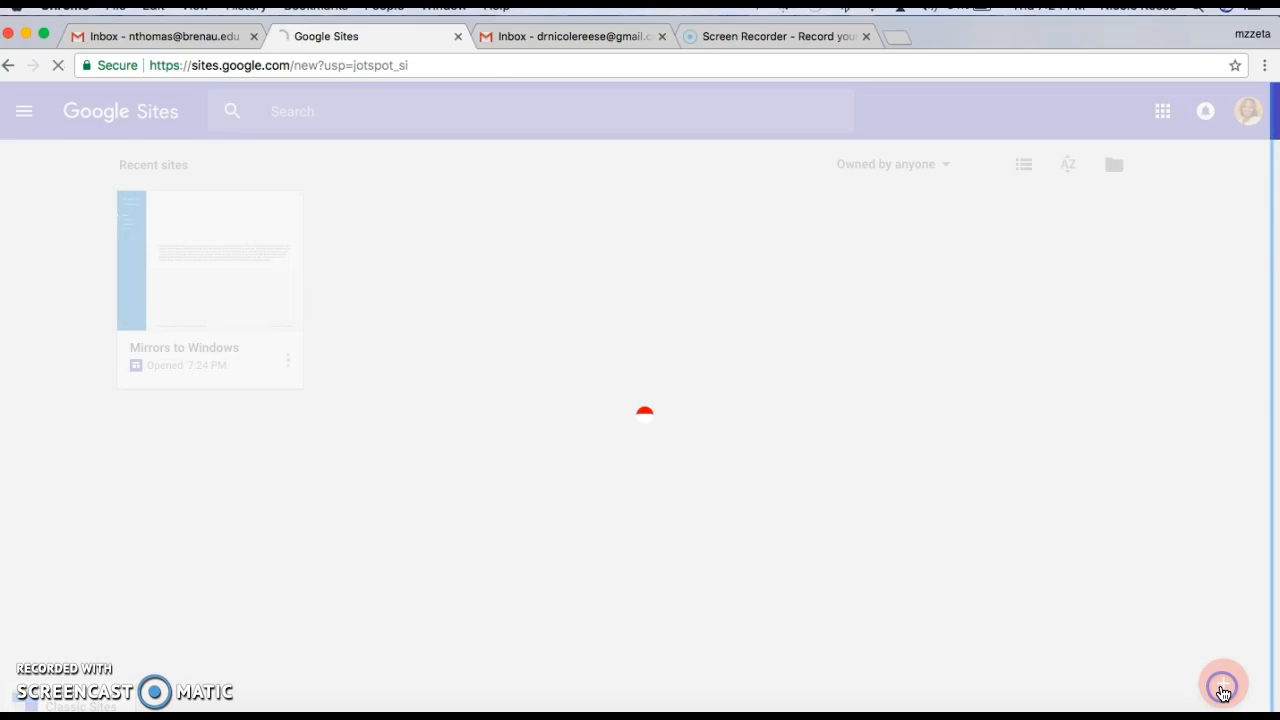
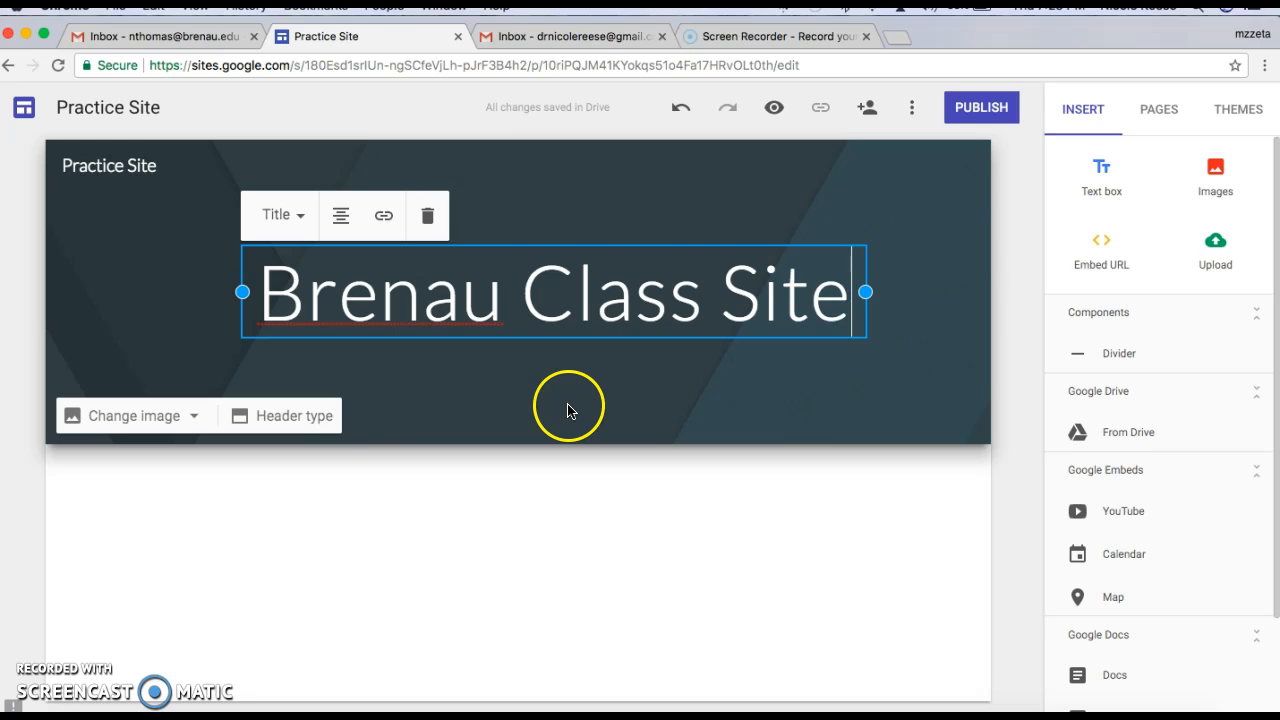
# Replace the header background with a picture of diagonal blurred streaks from the built-in image gallery.
pyautogui.click(147, 418)
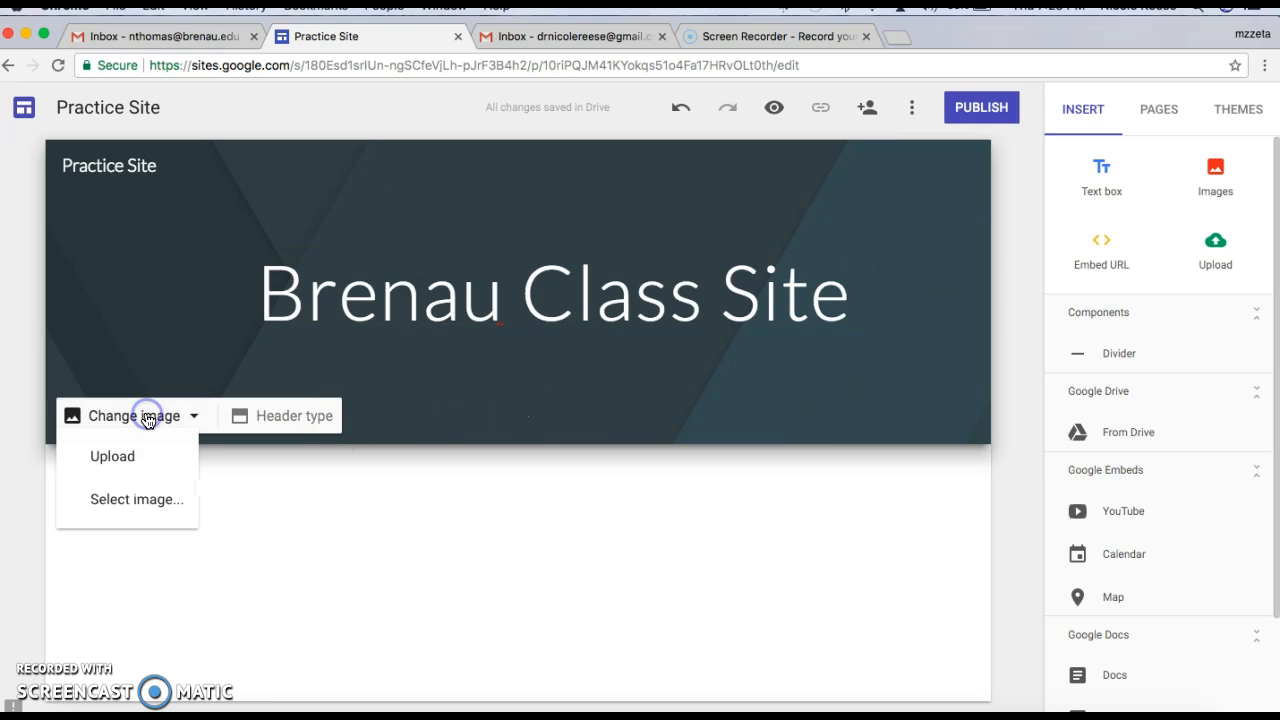
pyautogui.click(138, 500)
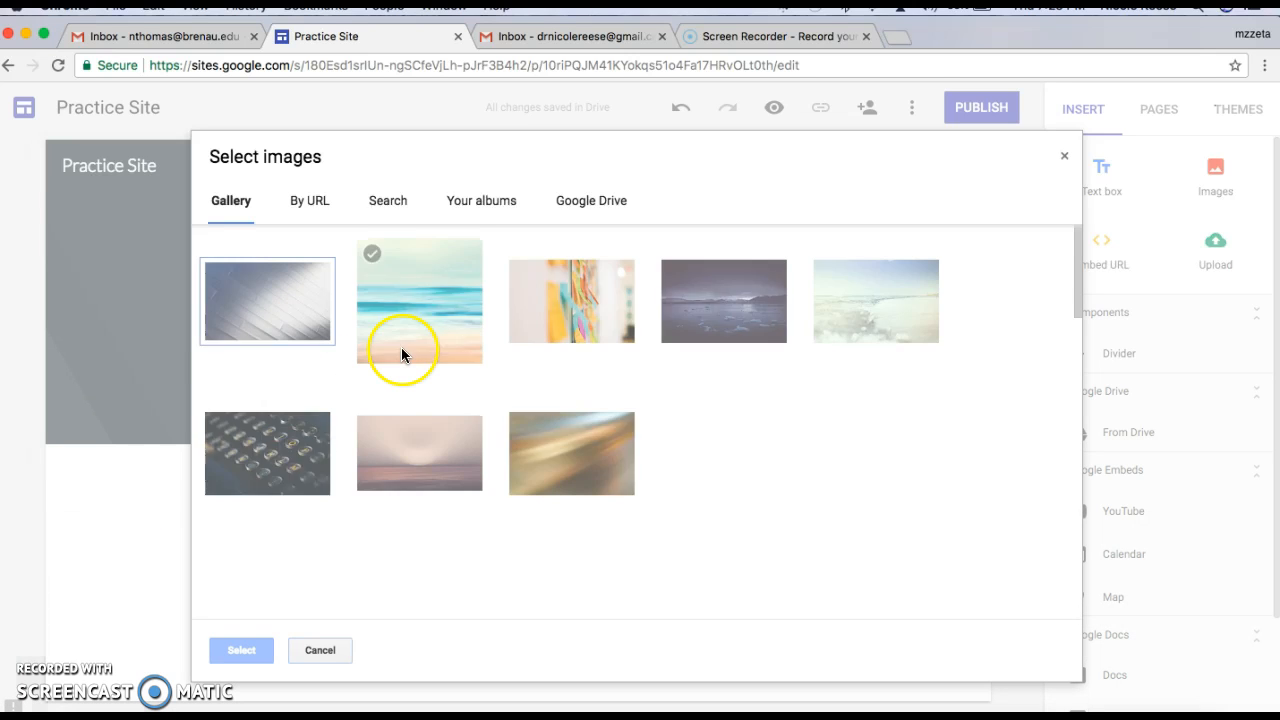
pyautogui.click(296, 587)
pyautogui.click(241, 650)
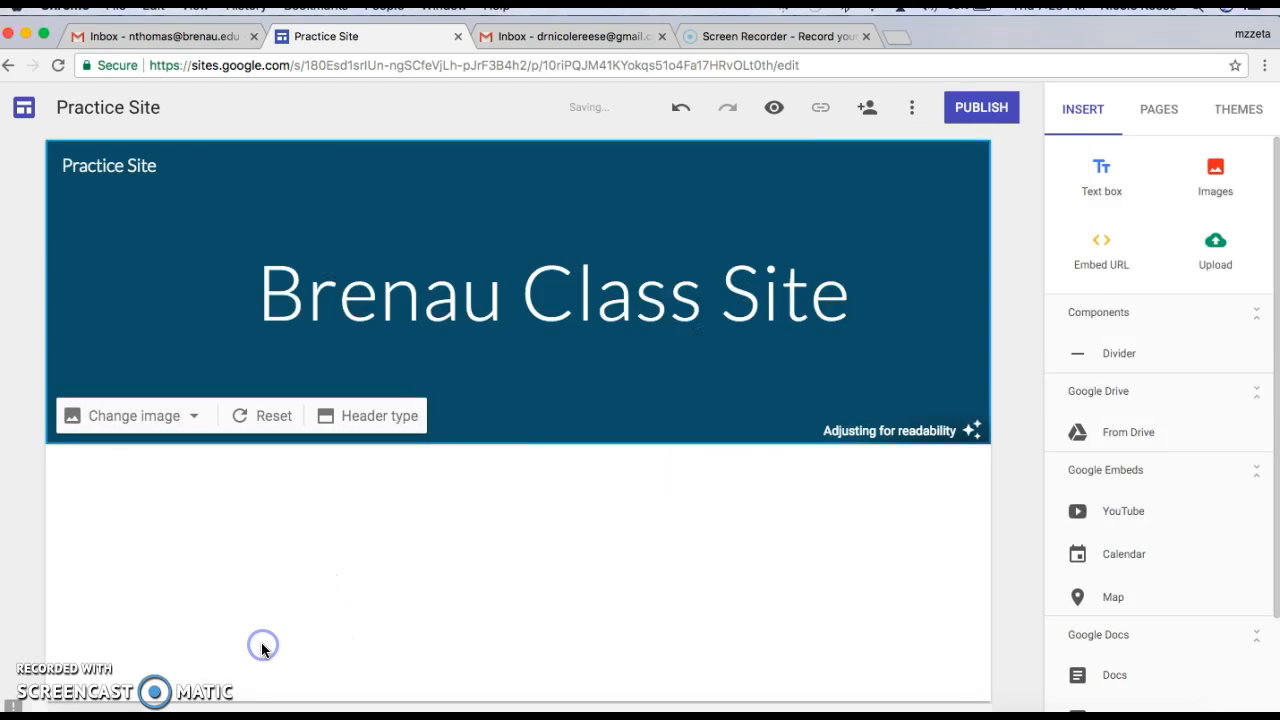
# Upload marketing-dreams.jpg from the Desktop folder as the site's header image.
pyautogui.click(152, 416)
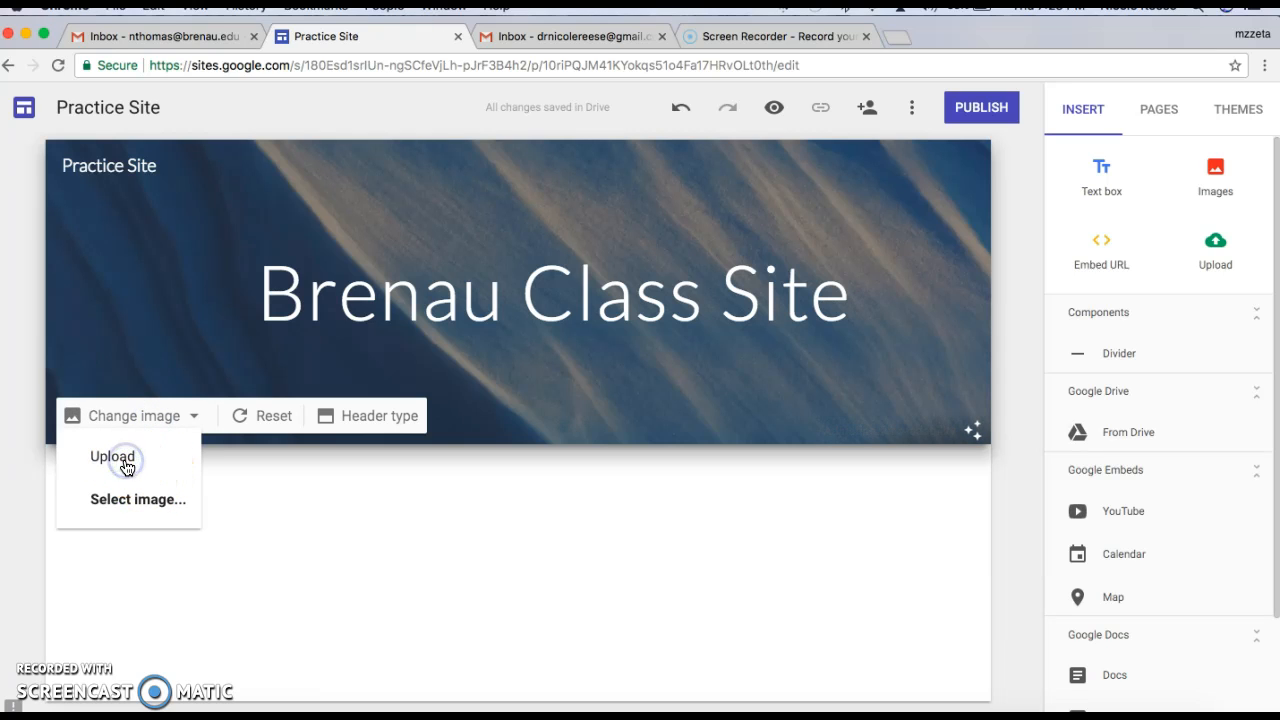
pyautogui.click(126, 467)
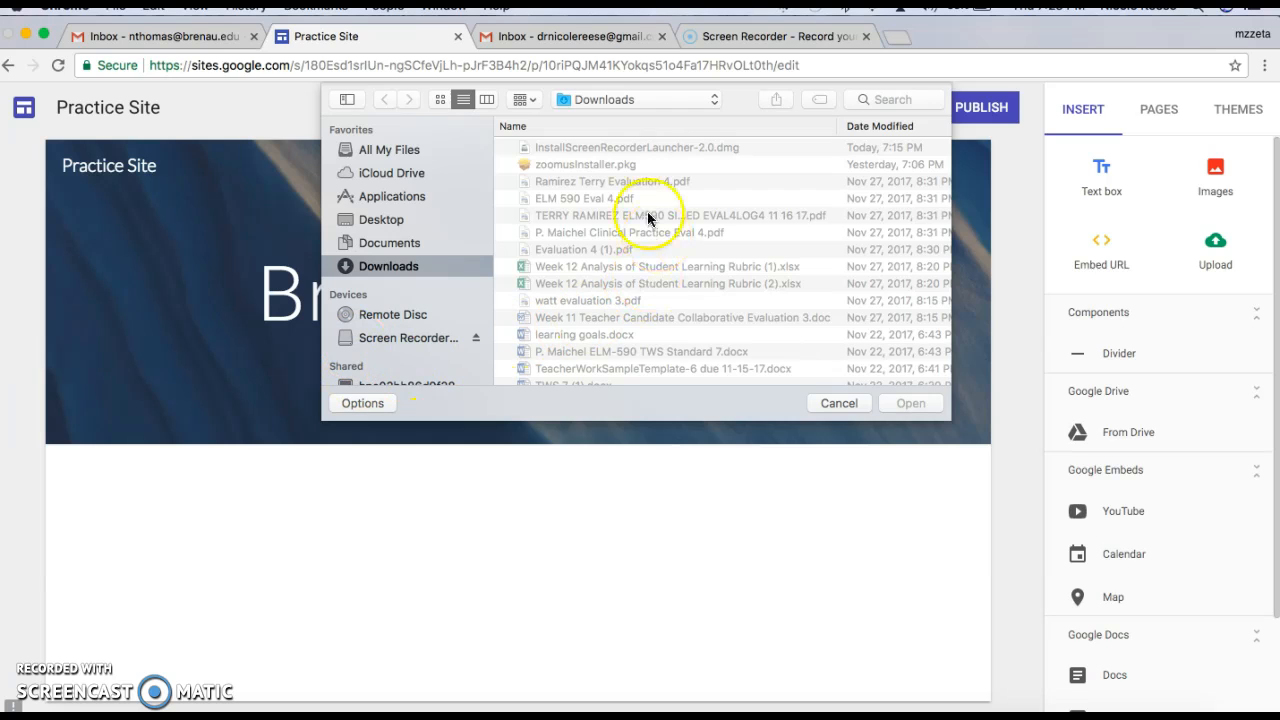
pyautogui.click(385, 226)
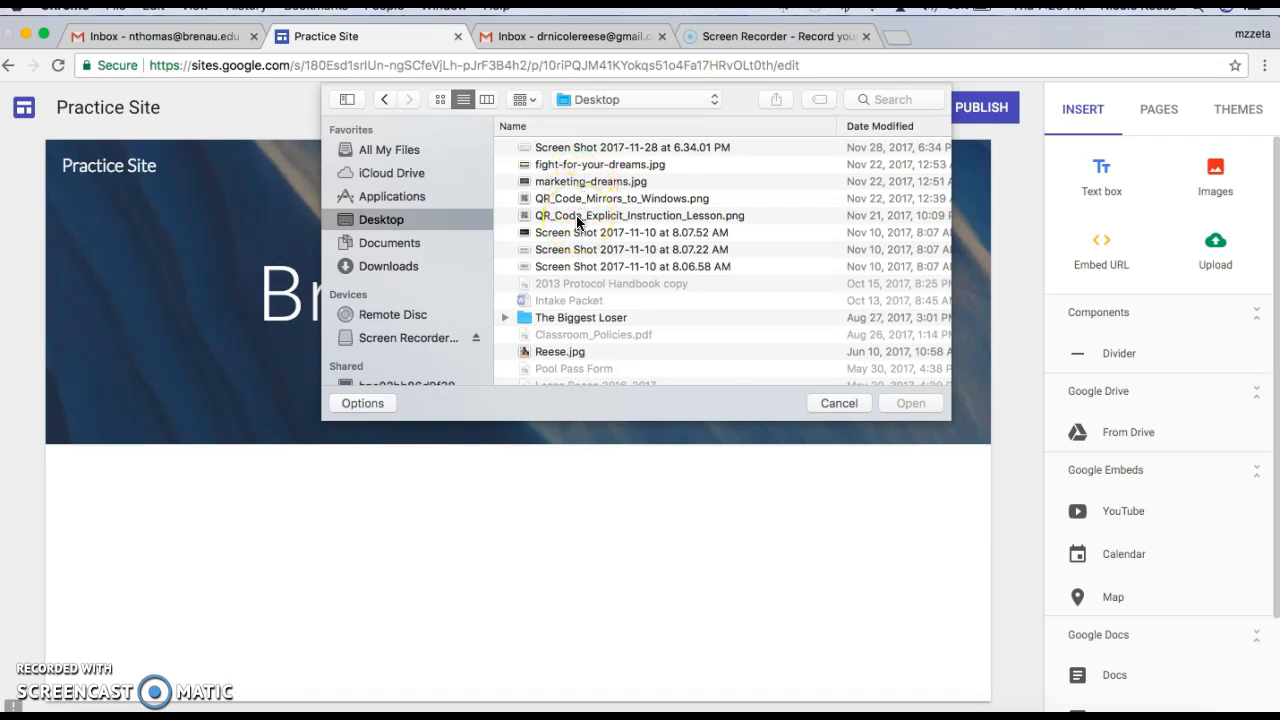
pyautogui.doubleClick(583, 182)
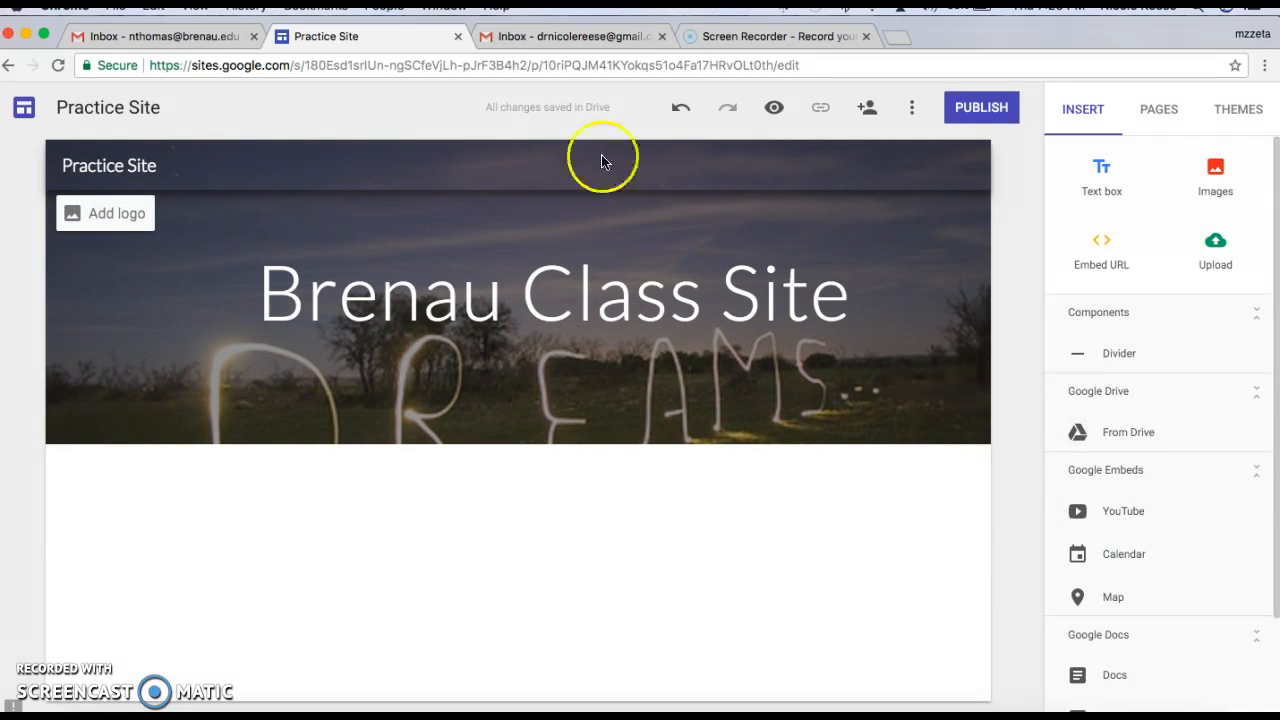
# Search Google Images for "education" in a new browser tab, browse the pictures, and return to the Practice Site editor.
pyautogui.click(899, 42)
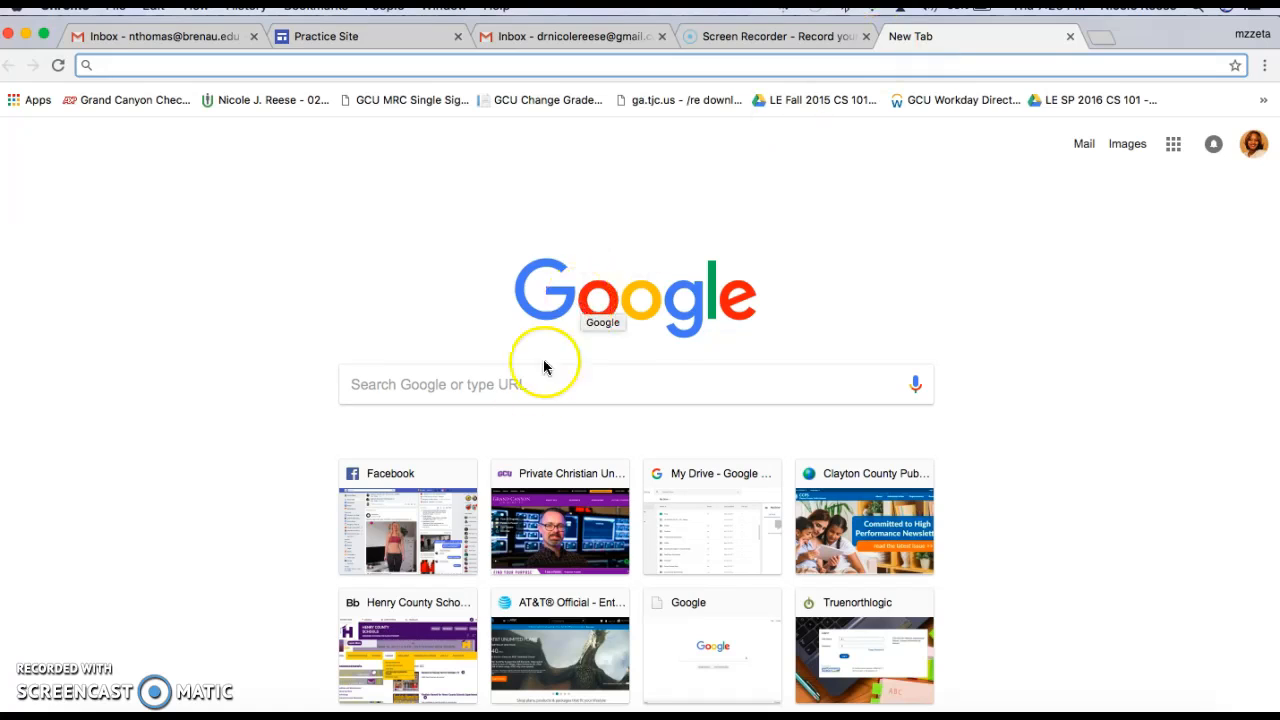
pyautogui.click(525, 388)
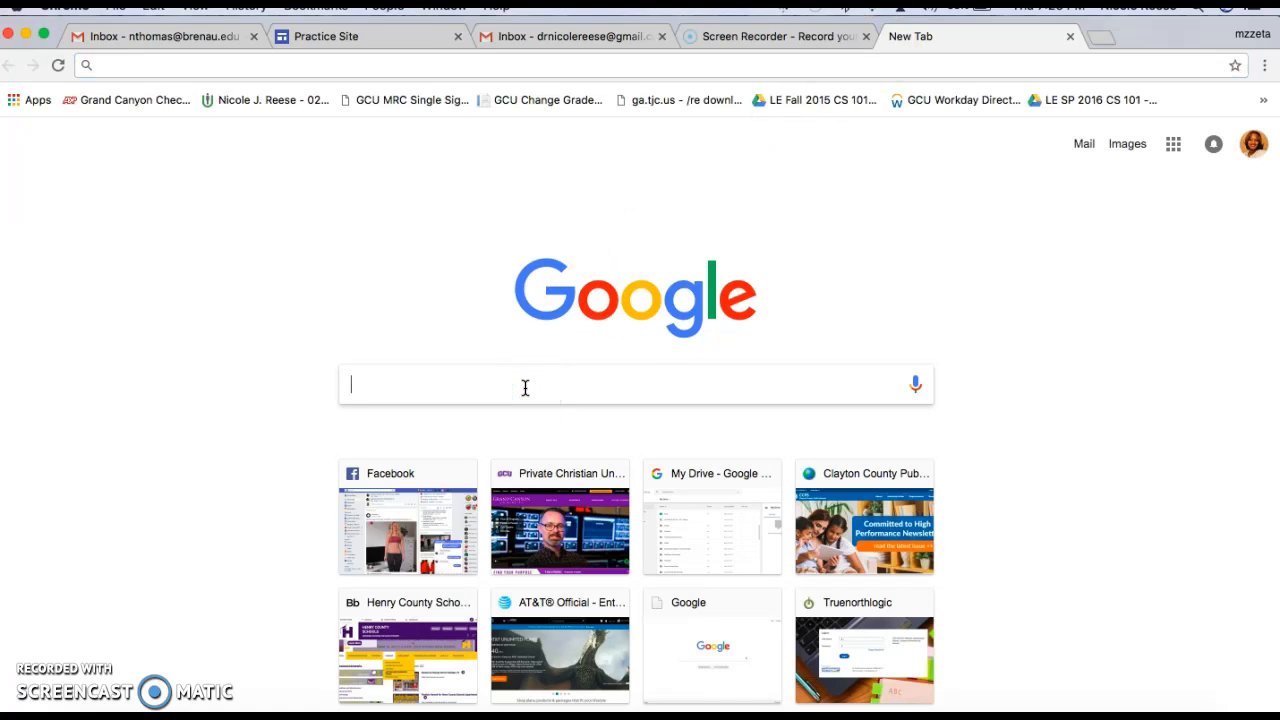
pyautogui.write('education')
pyautogui.press('Return')
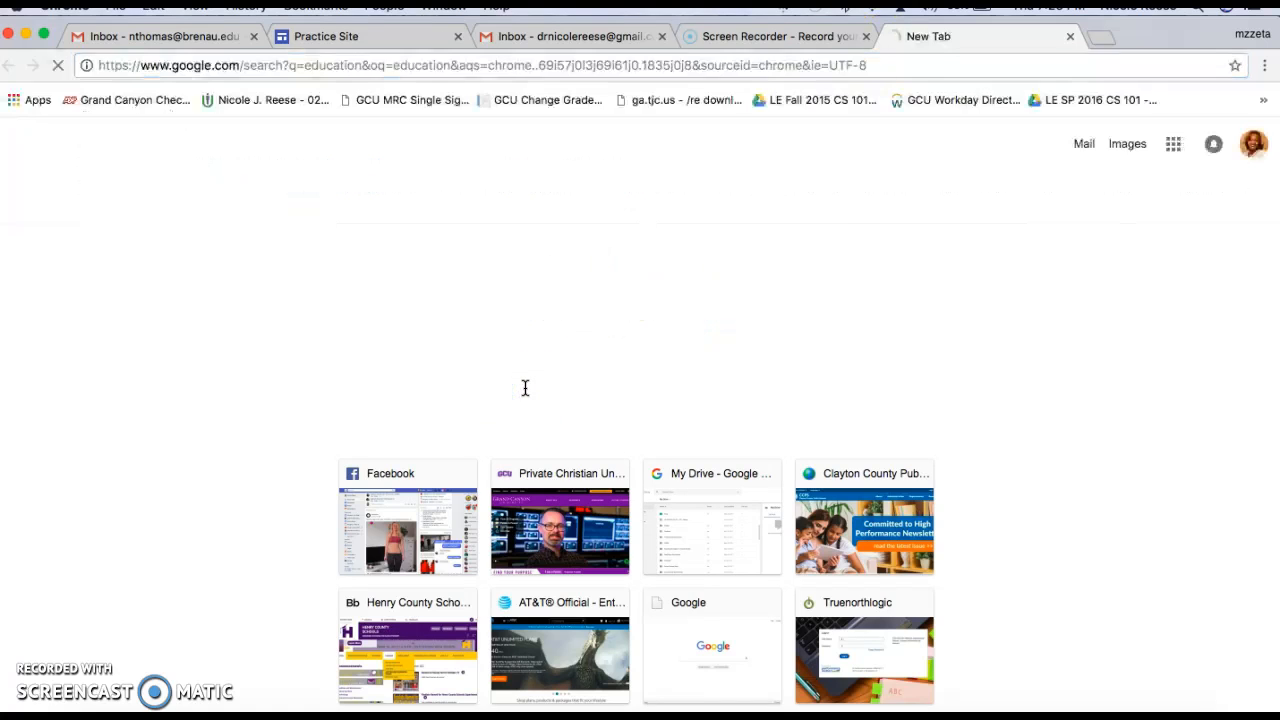
pyautogui.click(257, 176)
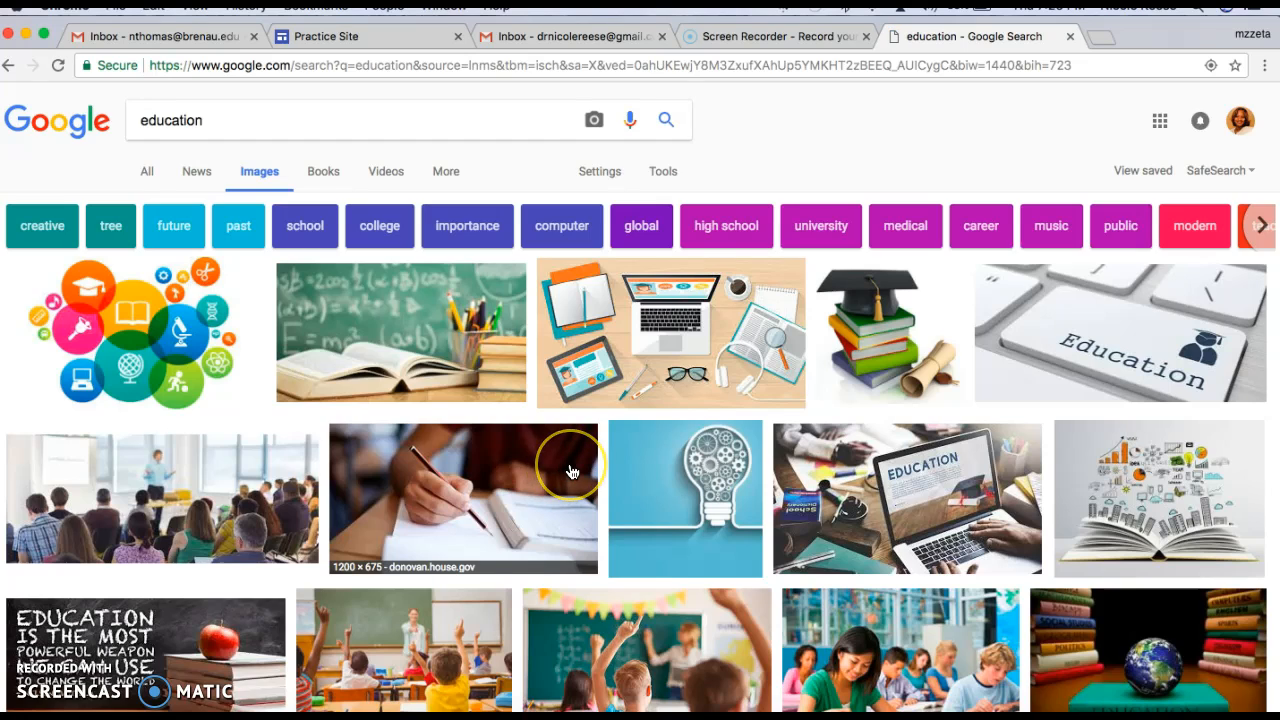
pyautogui.scroll(-5, 571, 472)
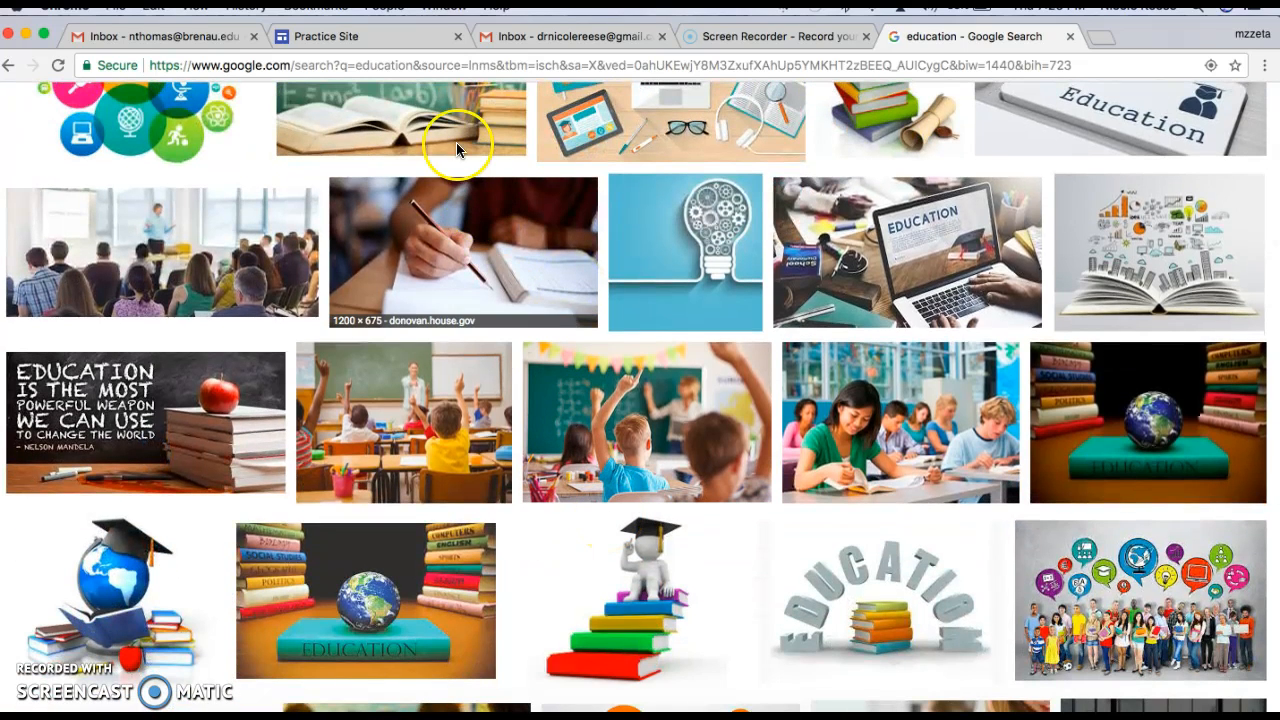
pyautogui.click(371, 35)
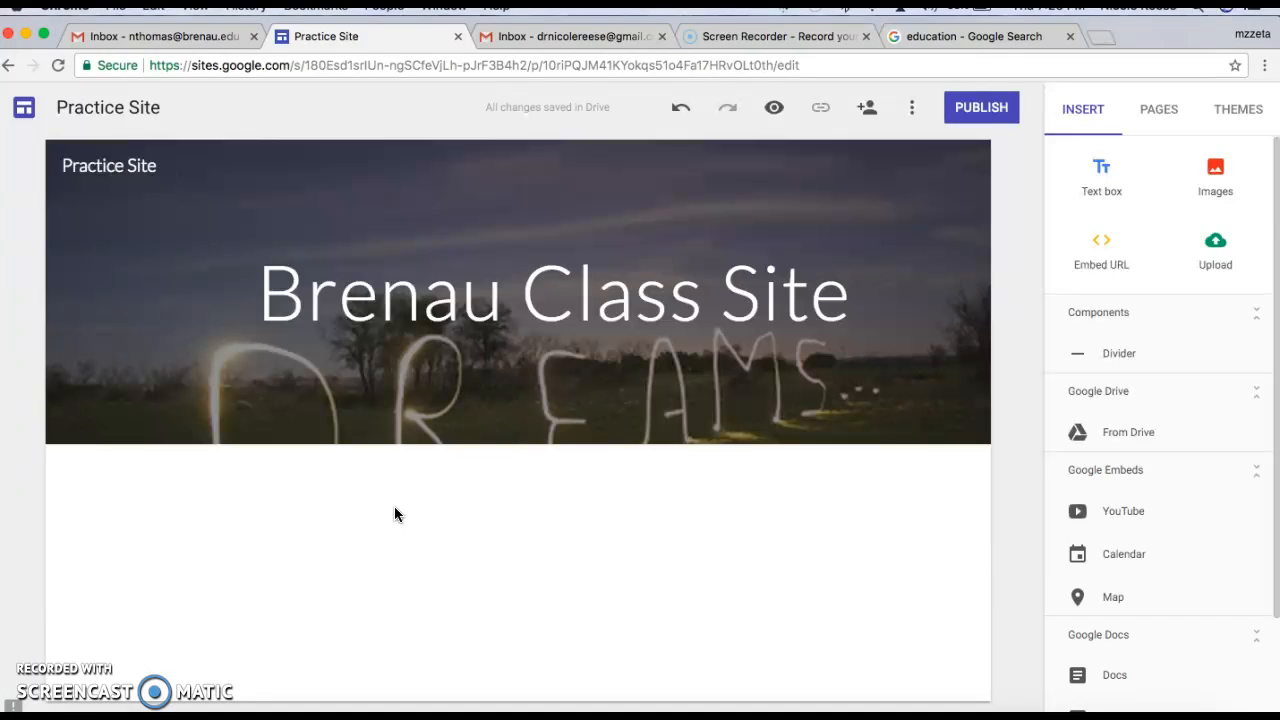
# Publish the site to anyone on the web, with a web address made of the owner's surname followed by "wonder".
pyautogui.click(968, 112)
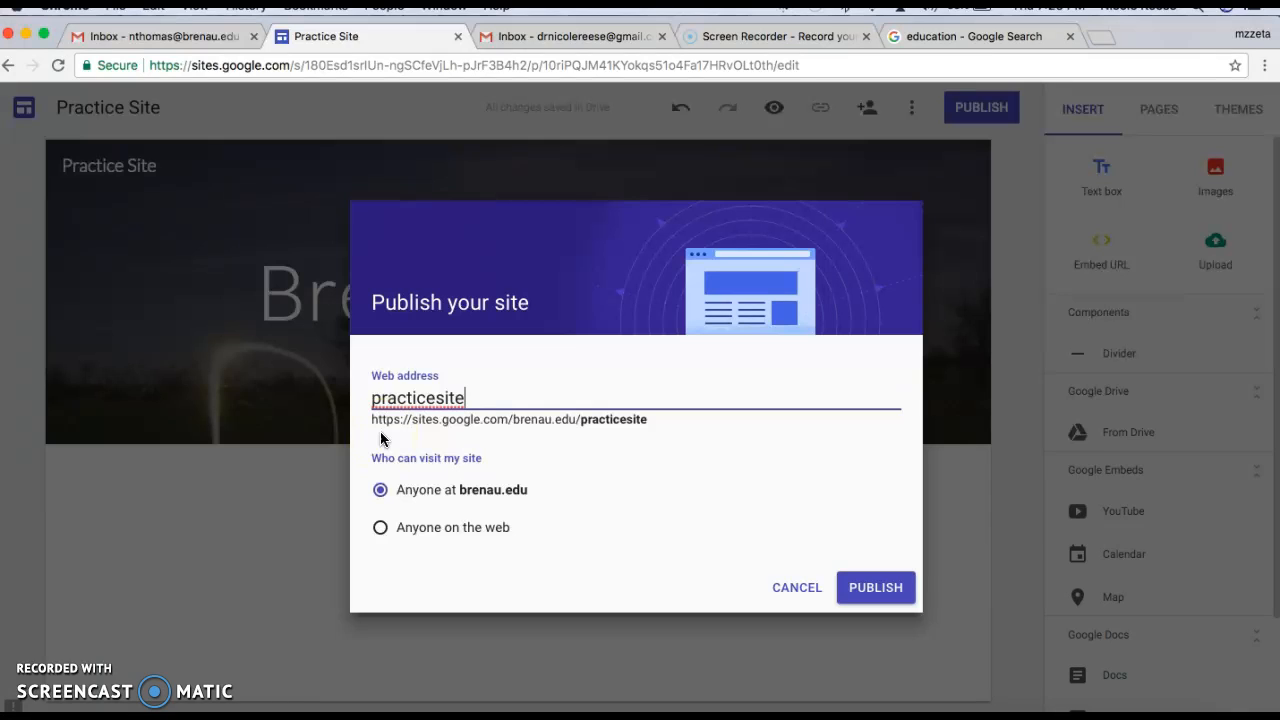
pyautogui.click(428, 436)
pyautogui.press('BackSpace')
pyautogui.press('BackSpace')
pyautogui.press('BackSpace')
pyautogui.press('BackSpace')
pyautogui.press('BackSpace')
pyautogui.press('BackSpace')
pyautogui.press('BackSpace')
pyautogui.press('BackSpace')
pyautogui.press('BackSpace')
pyautogui.press('BackSpace')
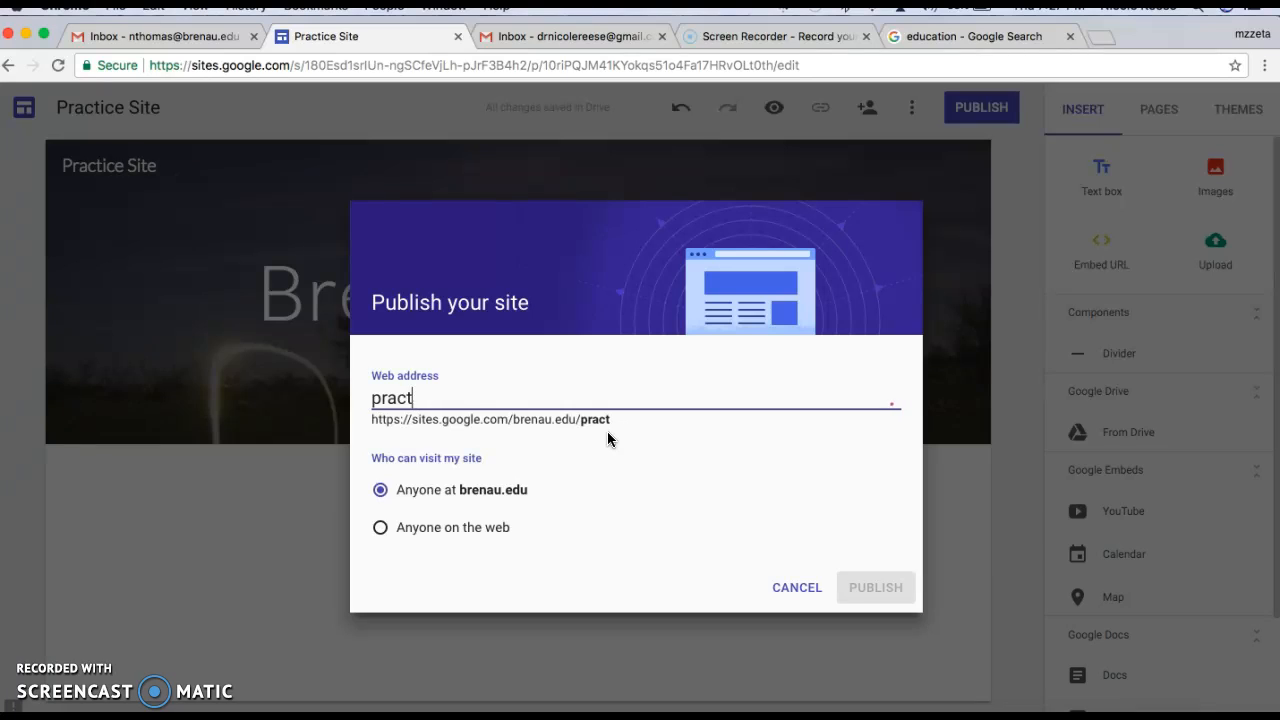
pyautogui.press('BackSpace')
pyautogui.press('BackSpace')
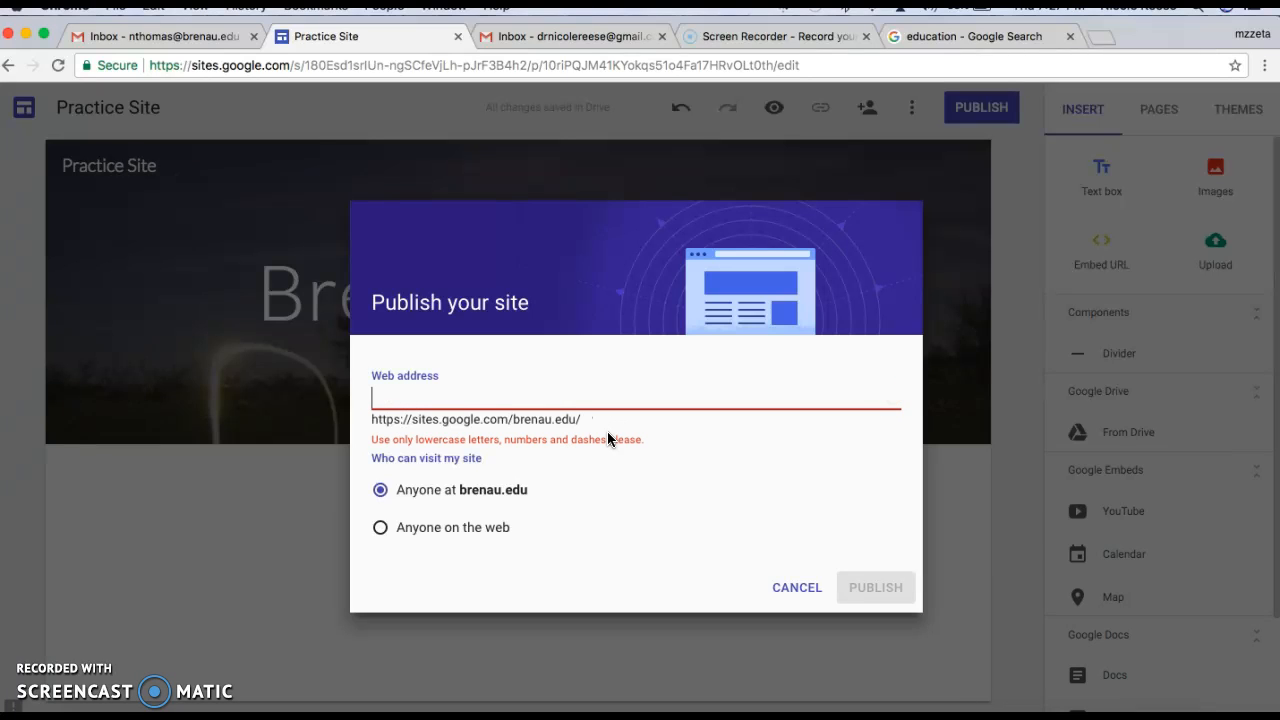
pyautogui.write('rees')
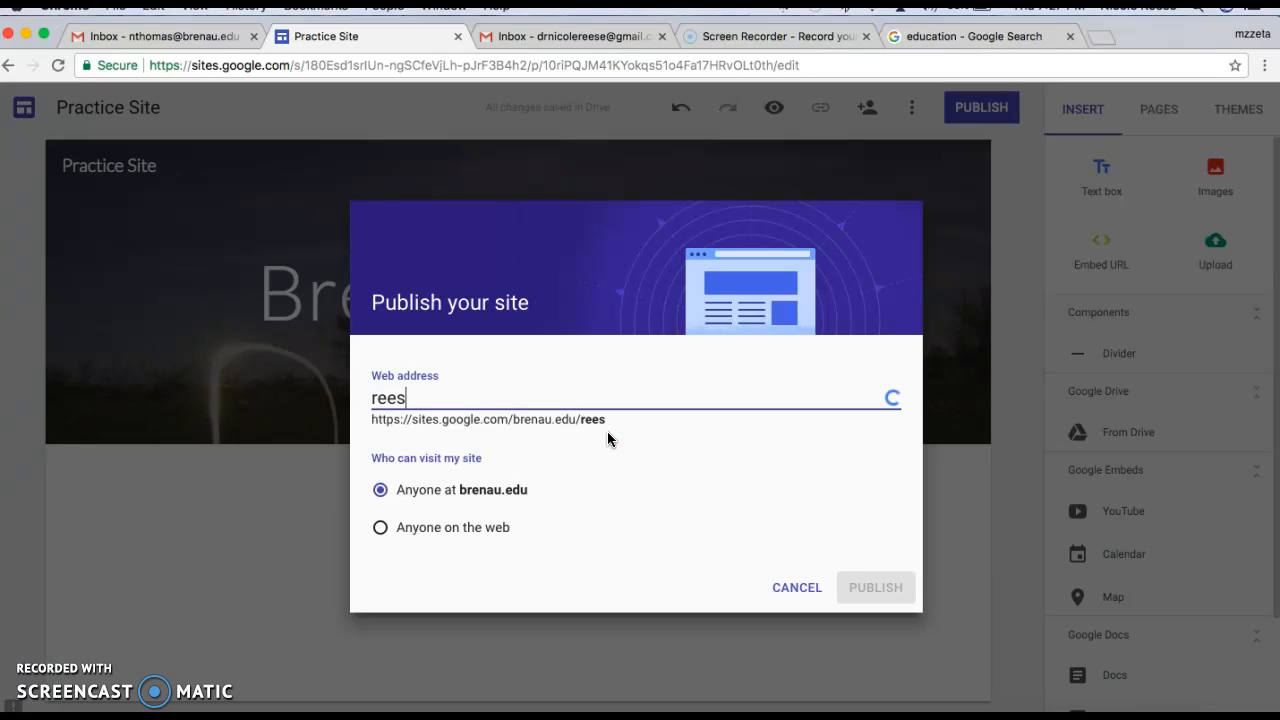
pyautogui.write('ewonder')
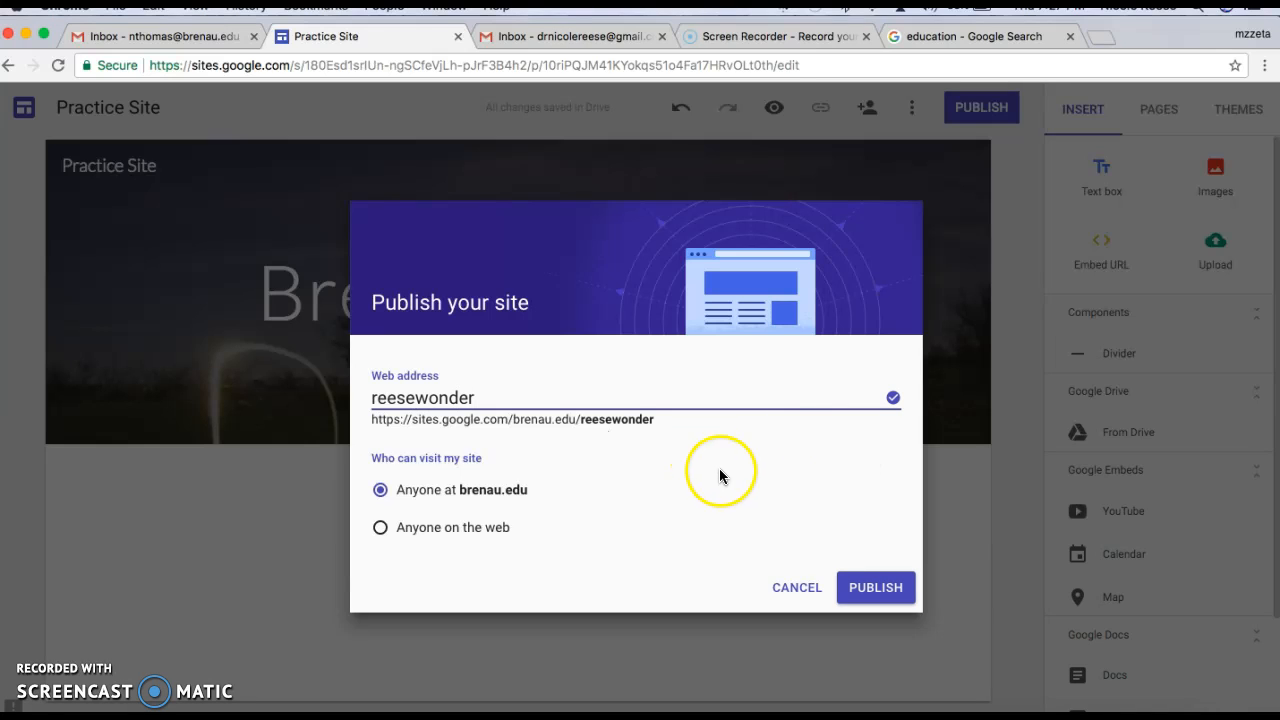
pyautogui.click(381, 531)
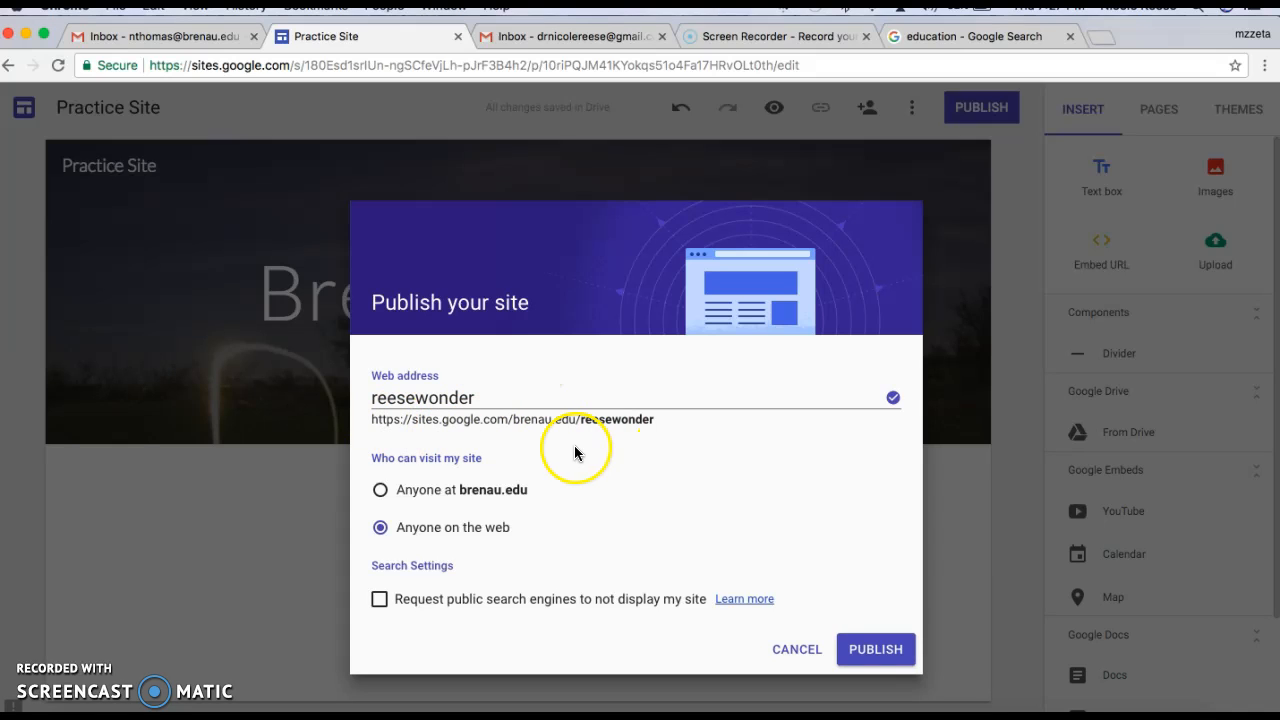
pyautogui.click(868, 650)
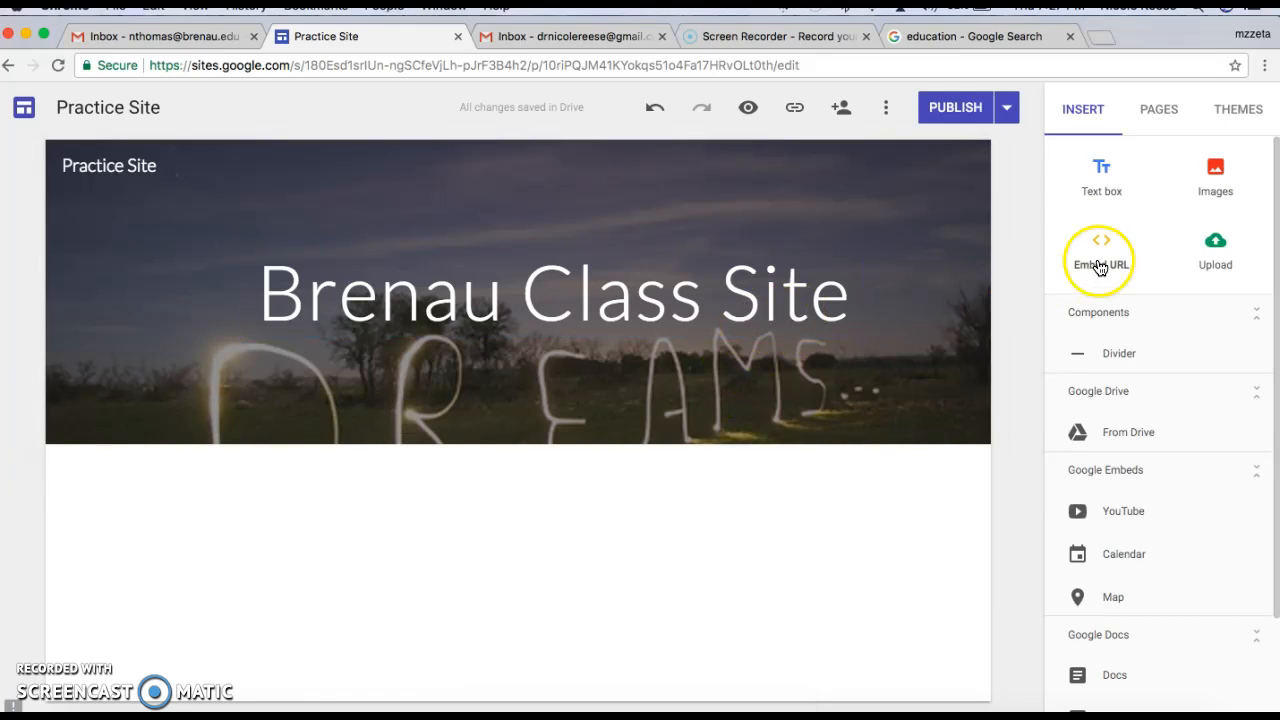
# Add a text box below the header reading "In this text box, you can type whatever you'd like to type about yourself.".
pyautogui.click(1102, 180)
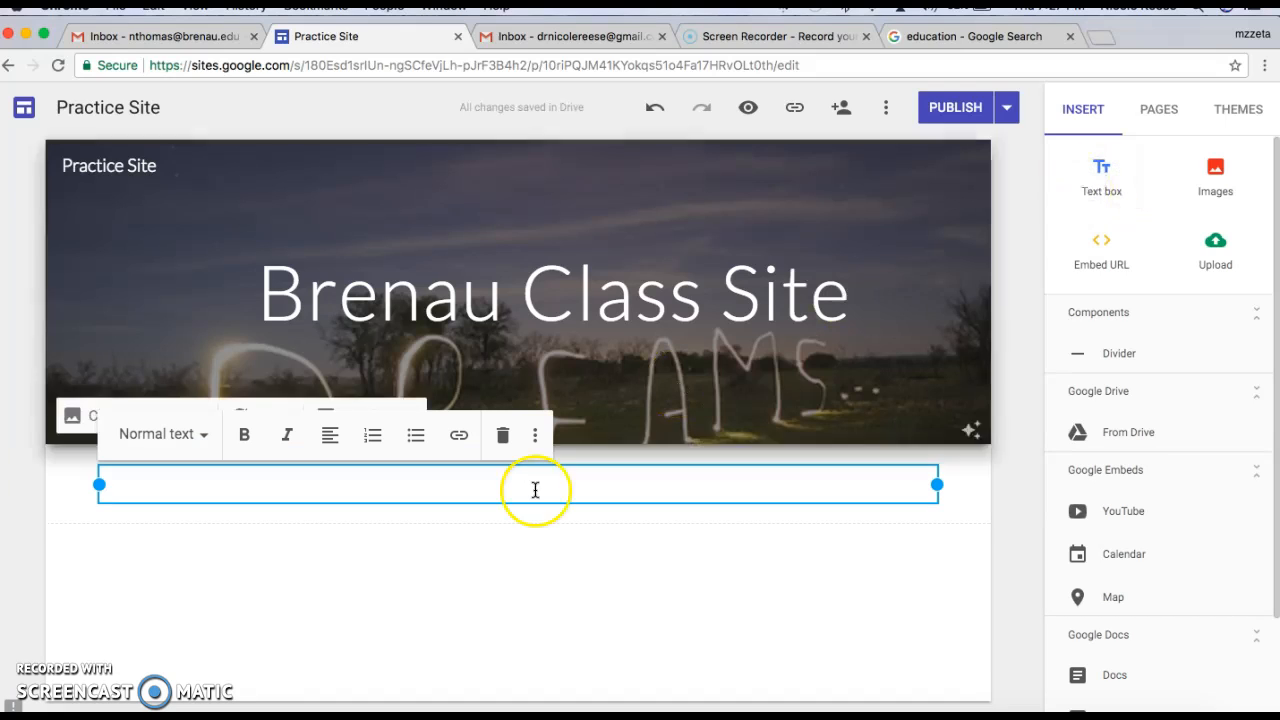
pyautogui.write('I')
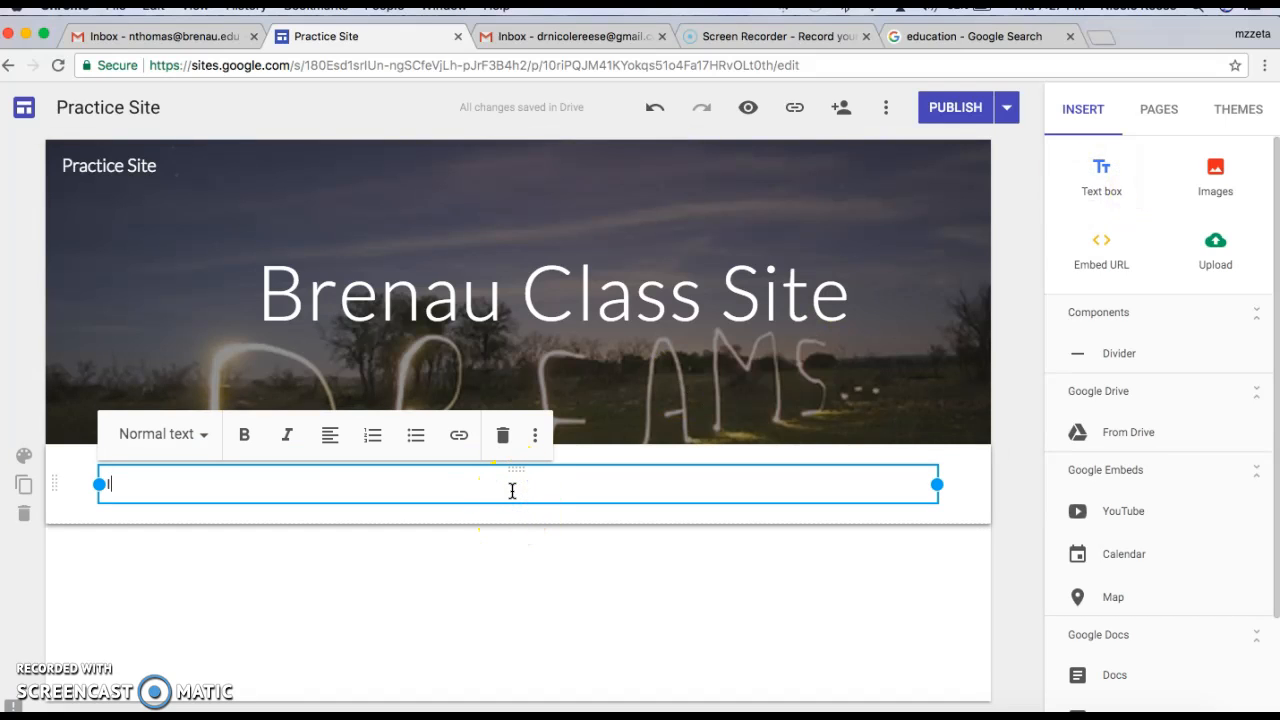
pyautogui.write("n this text box, you can type whatever you'd like to type about")
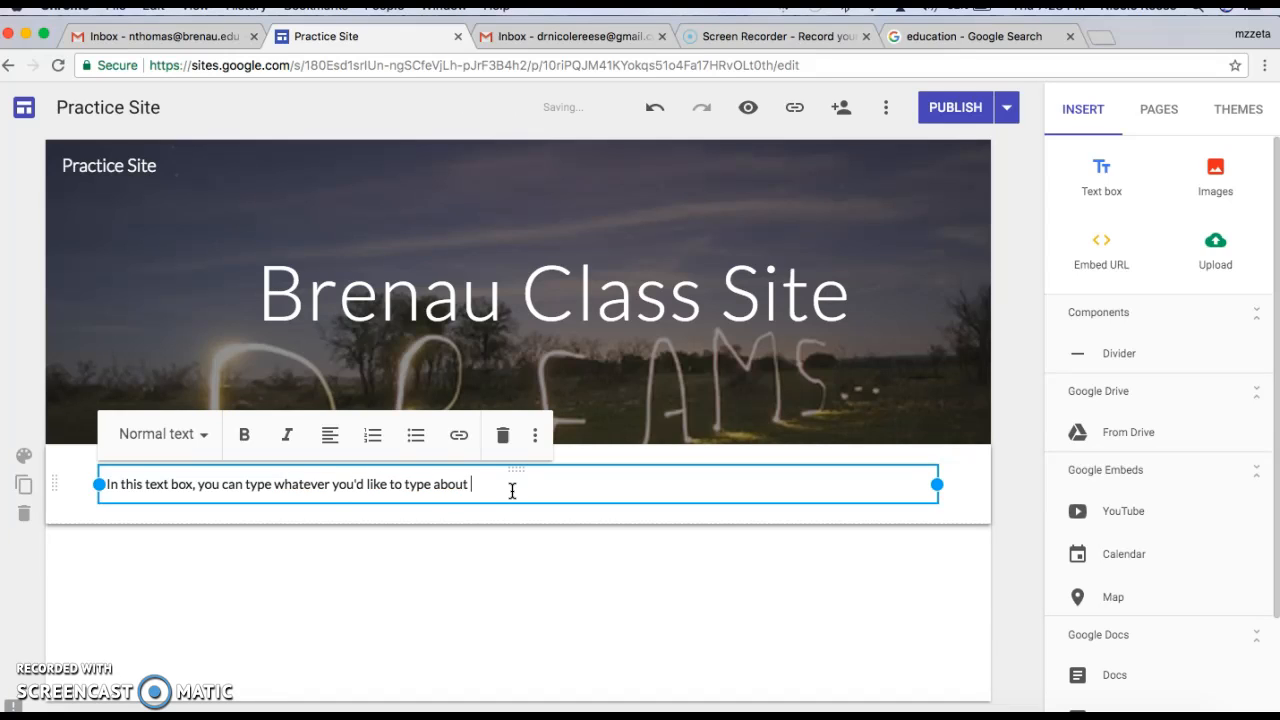
pyautogui.write('self.')
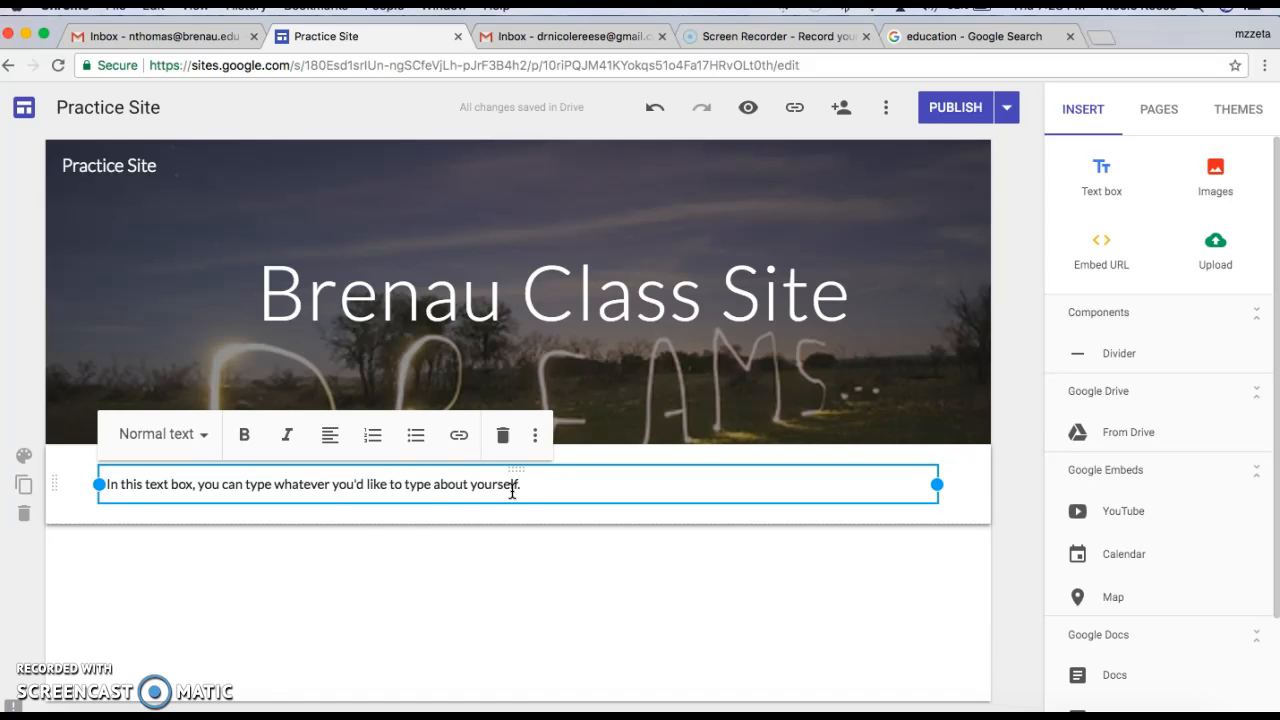
# Narrow the text box to less than half its width from its left edge and shift it slightly left.
pyautogui.moveTo(98, 484); pyautogui.dragTo(595, 518)
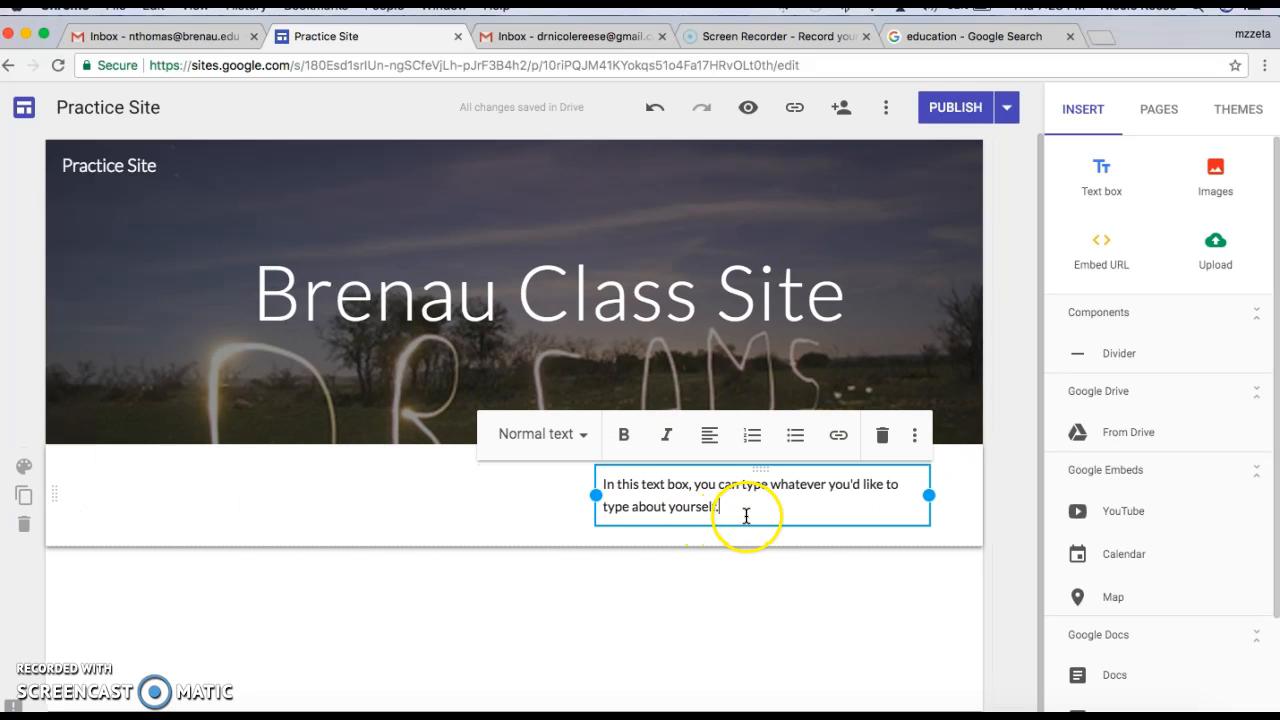
pyautogui.moveTo(740, 523)
pyautogui.mouseDown()
pyautogui.moveTo(741, 602)
pyautogui.moveTo(676, 510)
pyautogui.moveTo(714, 534)
pyautogui.moveTo(716, 520)
pyautogui.mouseUp()
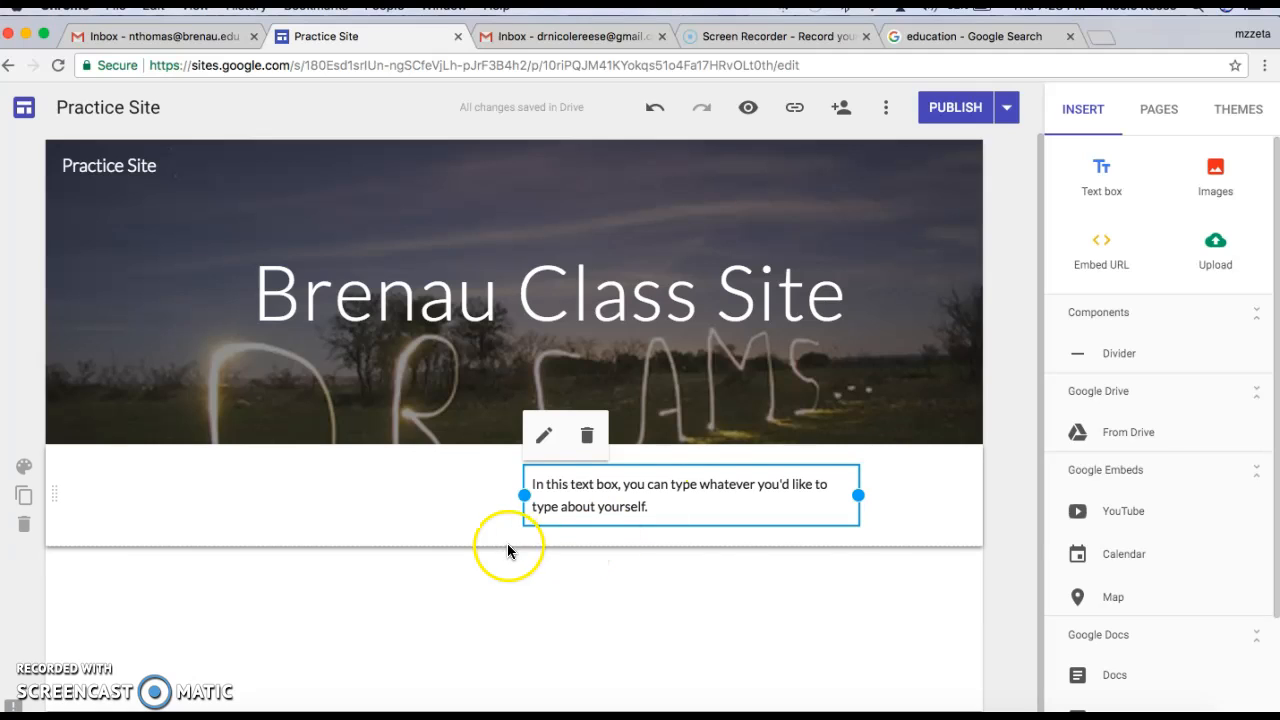
# Make the whole sentence in the text box bold and italic.
pyautogui.click(543, 435)
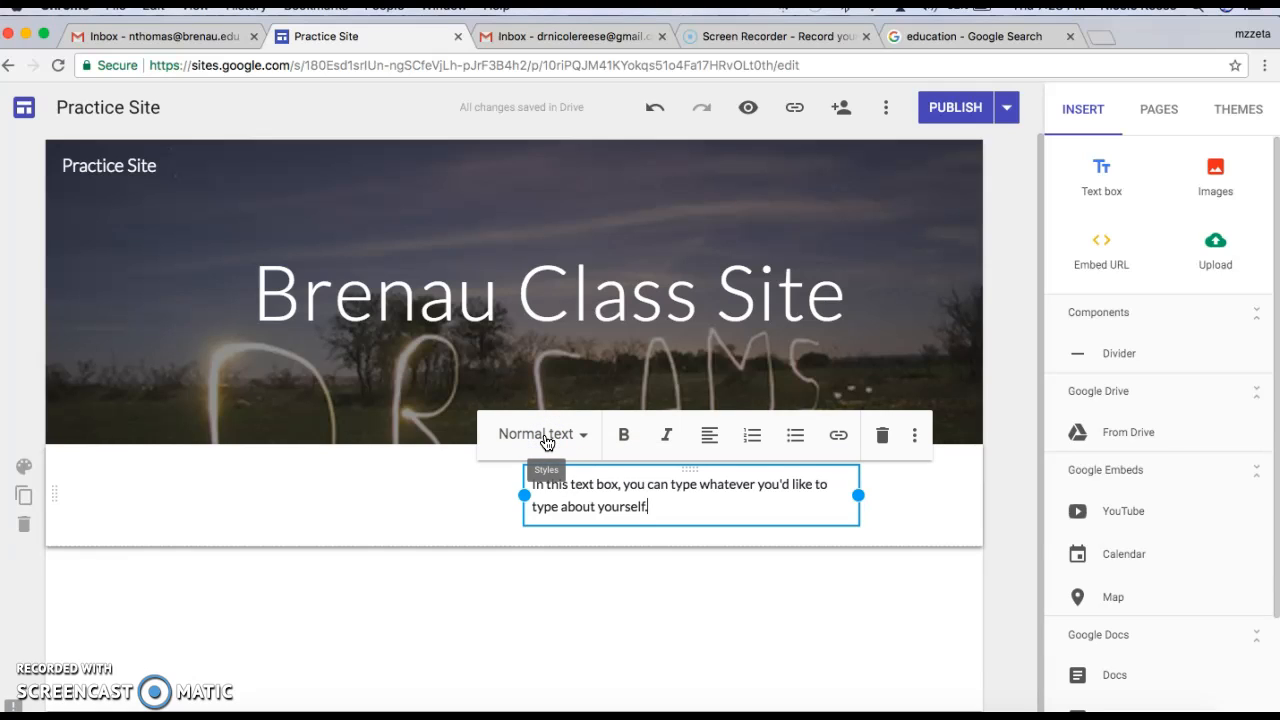
pyautogui.tripleClick(577, 484)
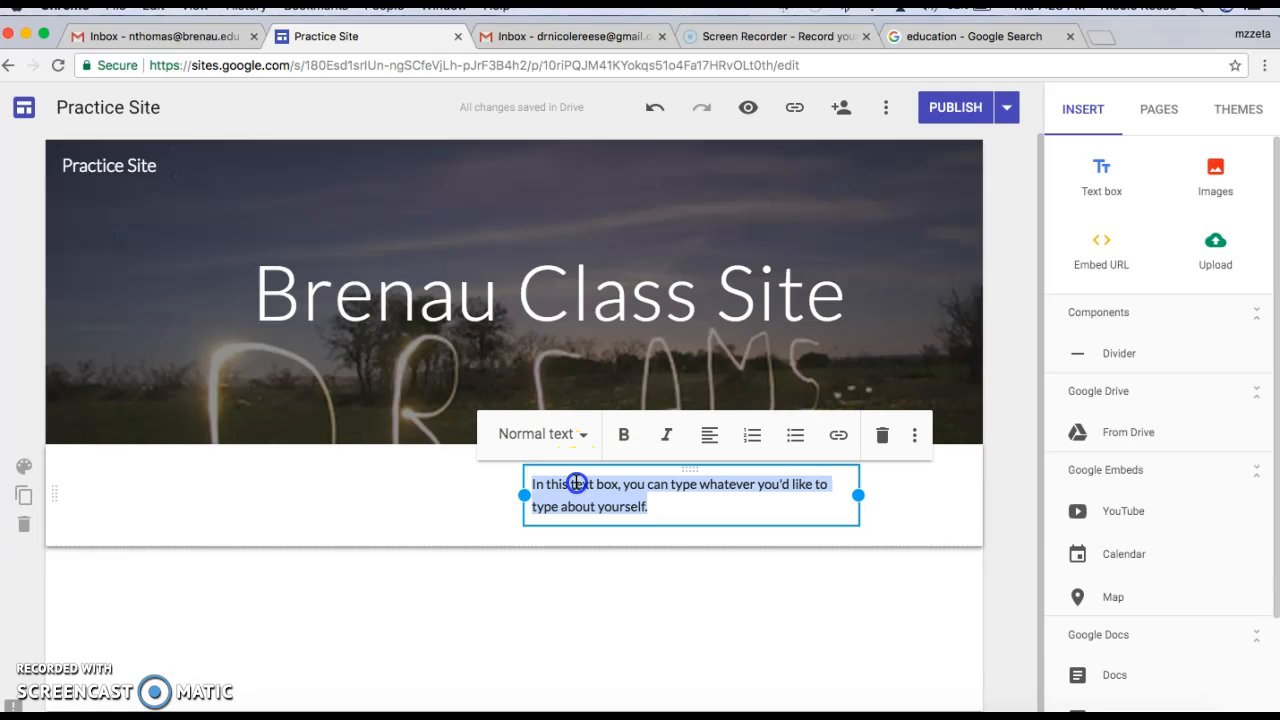
pyautogui.click(624, 437)
pyautogui.click(666, 435)
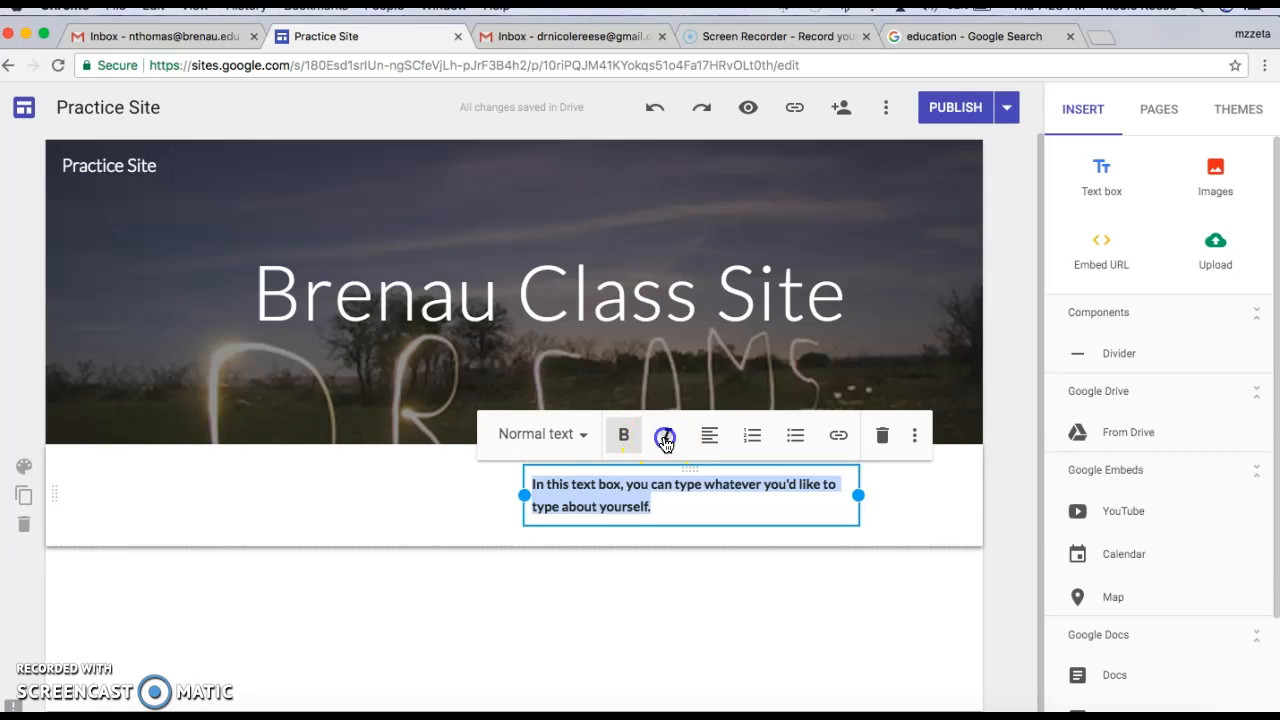
# Try right alignment on the text box's sentence and set it to justified alignment.
pyautogui.click(709, 435)
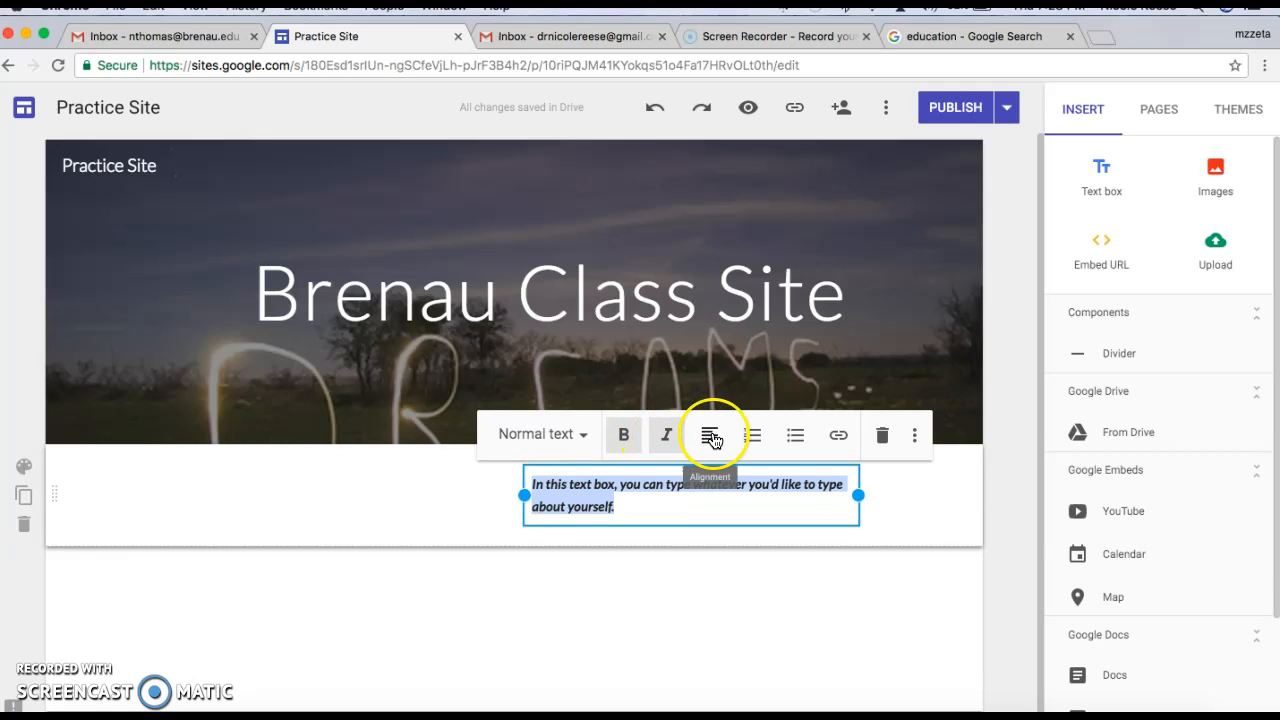
pyautogui.click(708, 437)
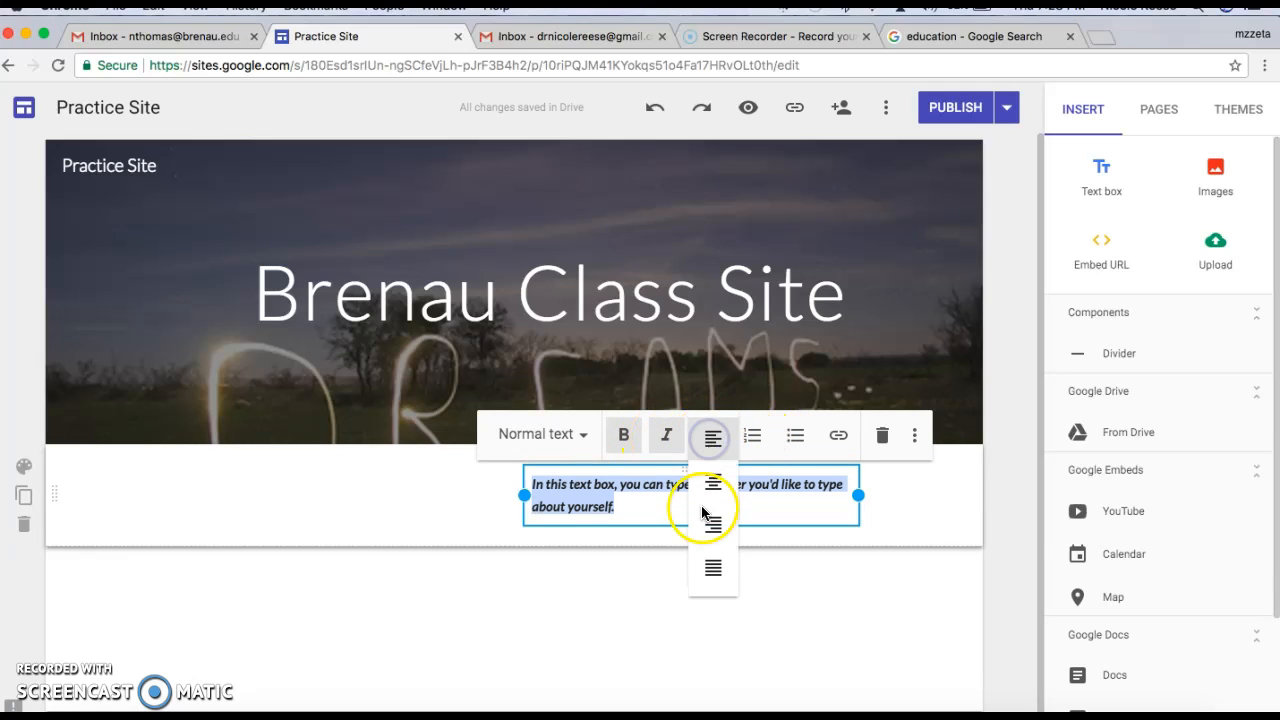
pyautogui.click(703, 524)
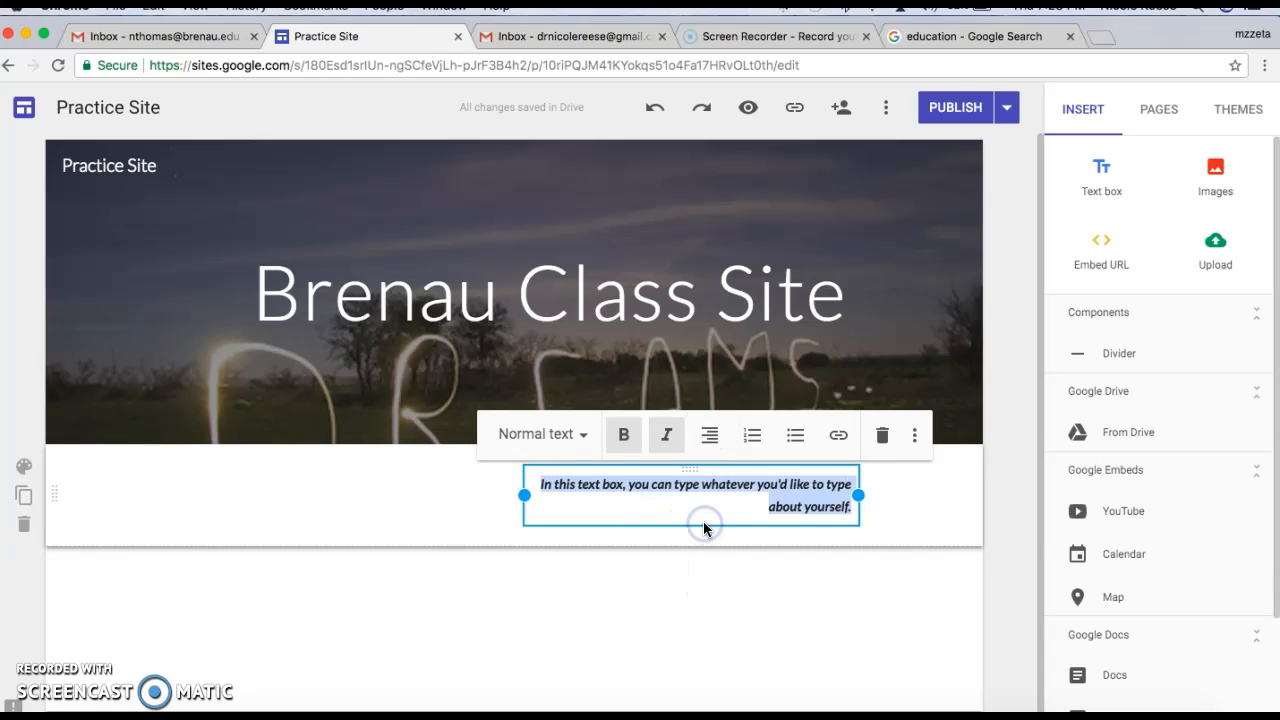
pyautogui.click(711, 437)
pyautogui.click(708, 578)
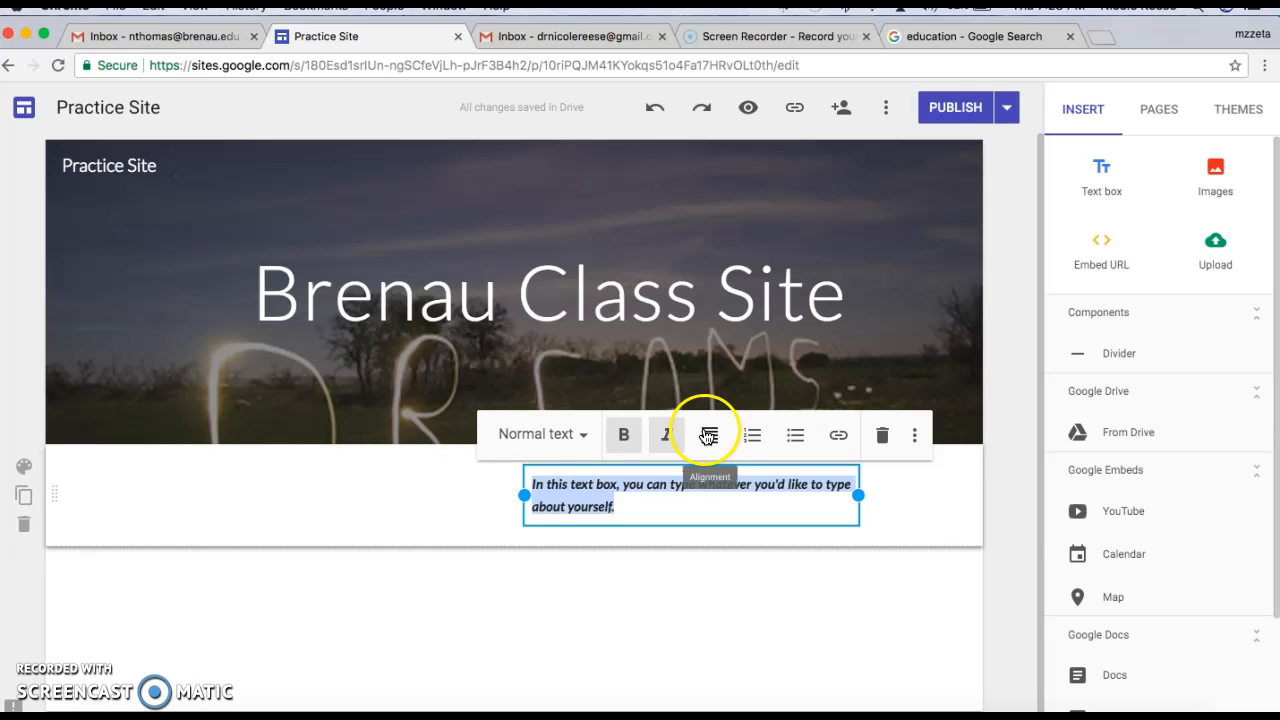
# Append "Here's the link to my school. Click here." to the end of the text box's sentence.
pyautogui.click(684, 508)
pyautogui.tripleClick(602, 497)
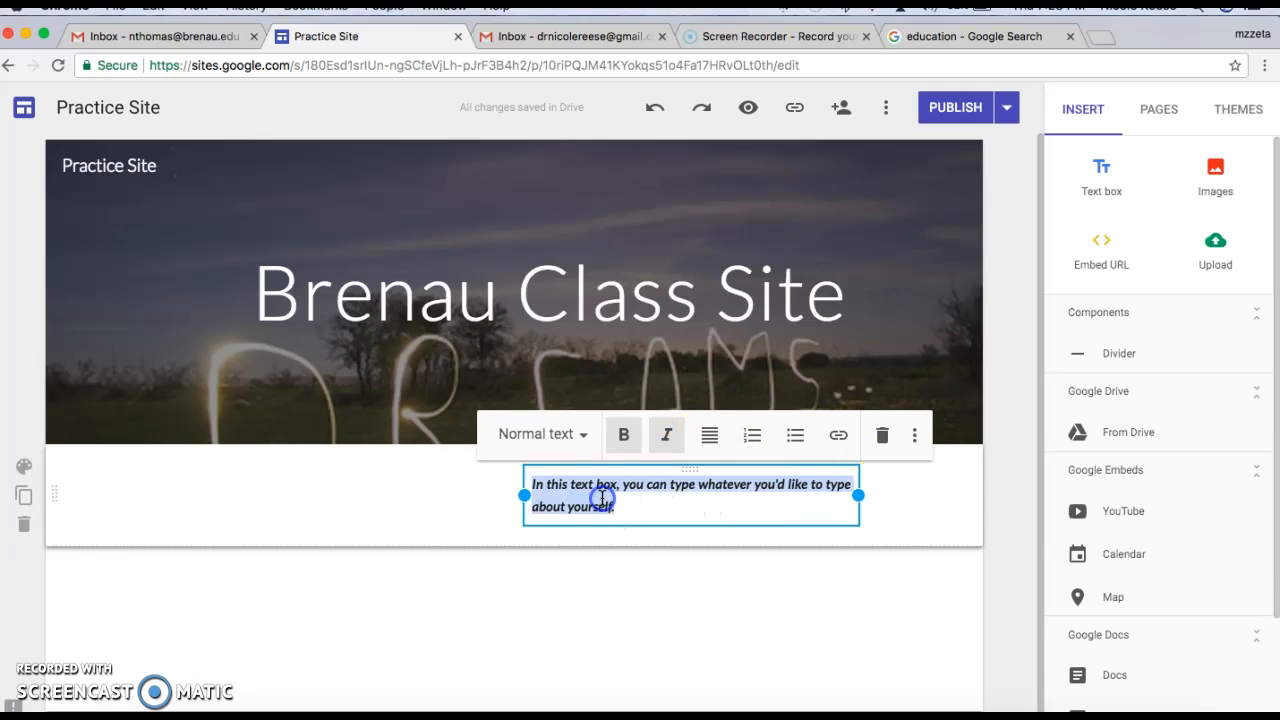
pyautogui.click(628, 506)
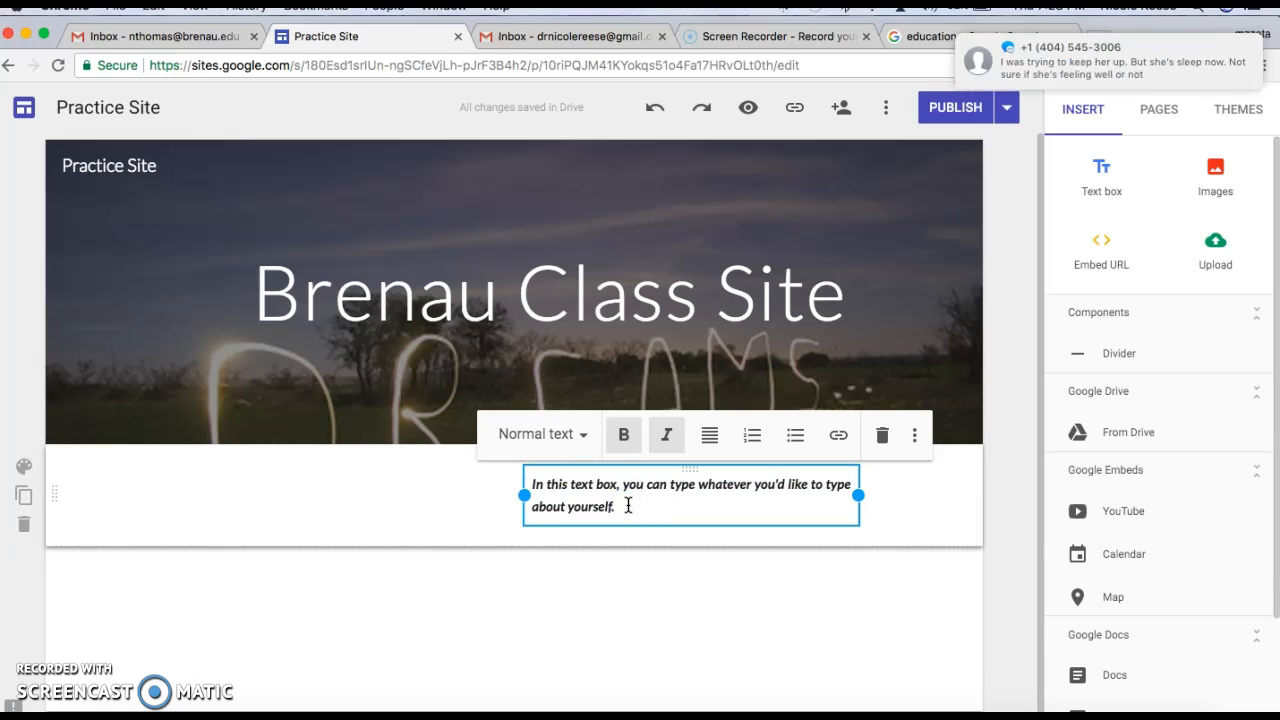
pyautogui.moveTo(1238, 60)
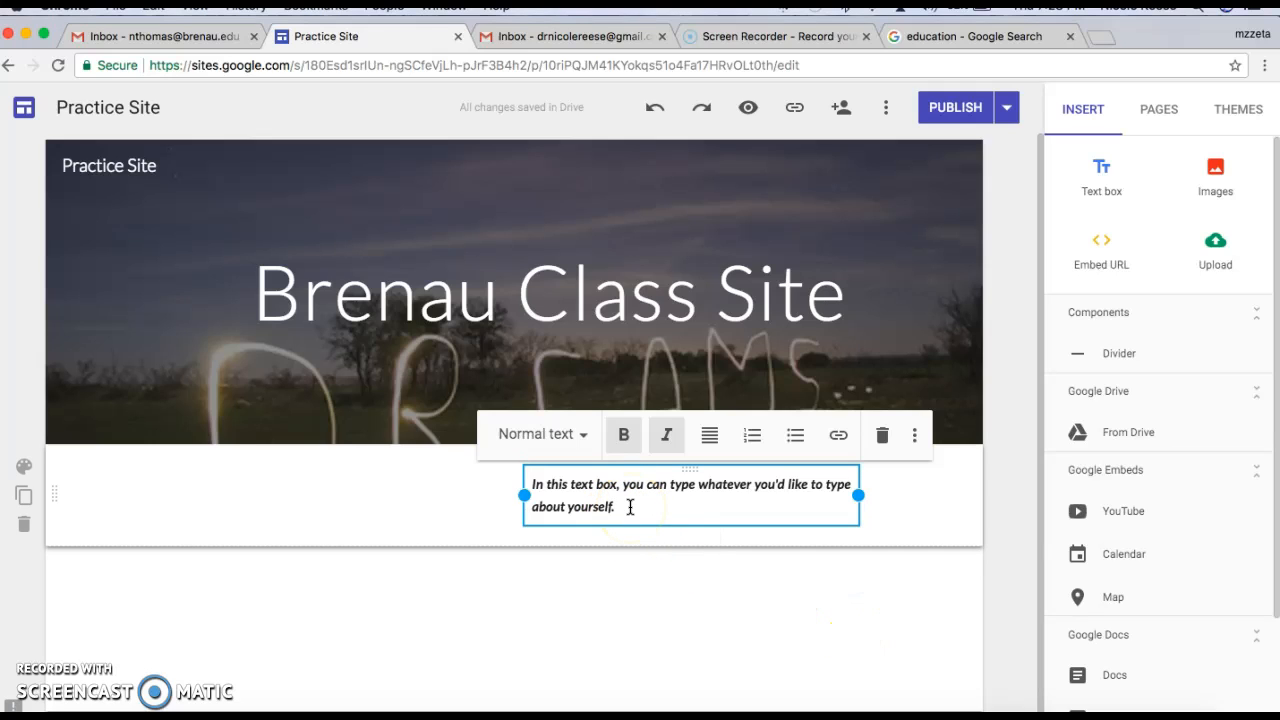
pyautogui.click(578, 562)
pyautogui.click(618, 511)
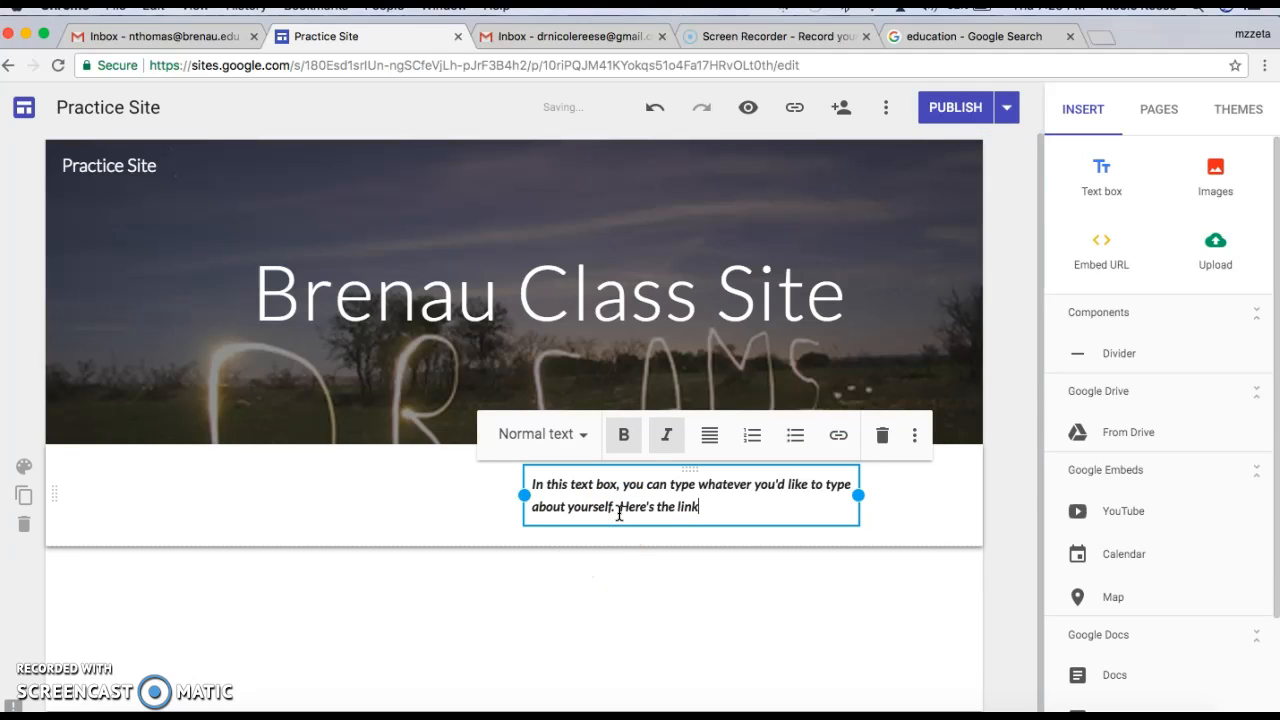
pyautogui.write('.  Click here.')
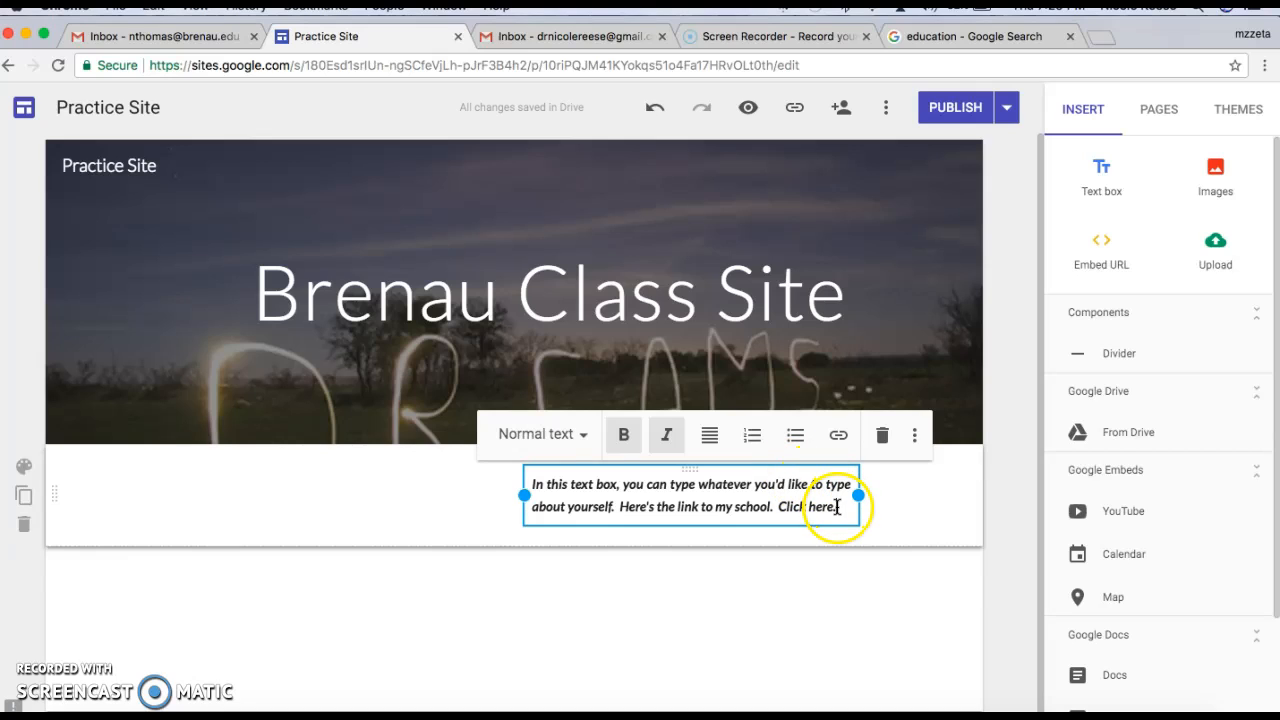
pyautogui.moveTo(838, 507); pyautogui.dragTo(786, 508)
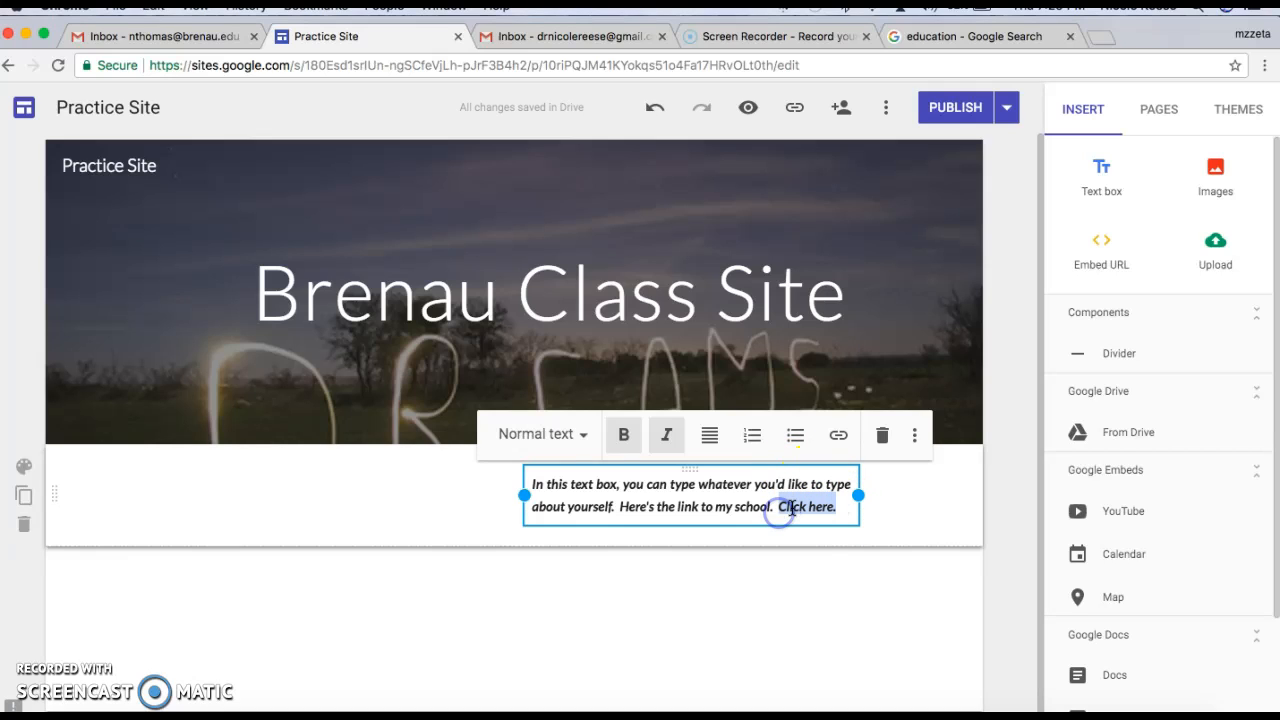
pyautogui.click(838, 435)
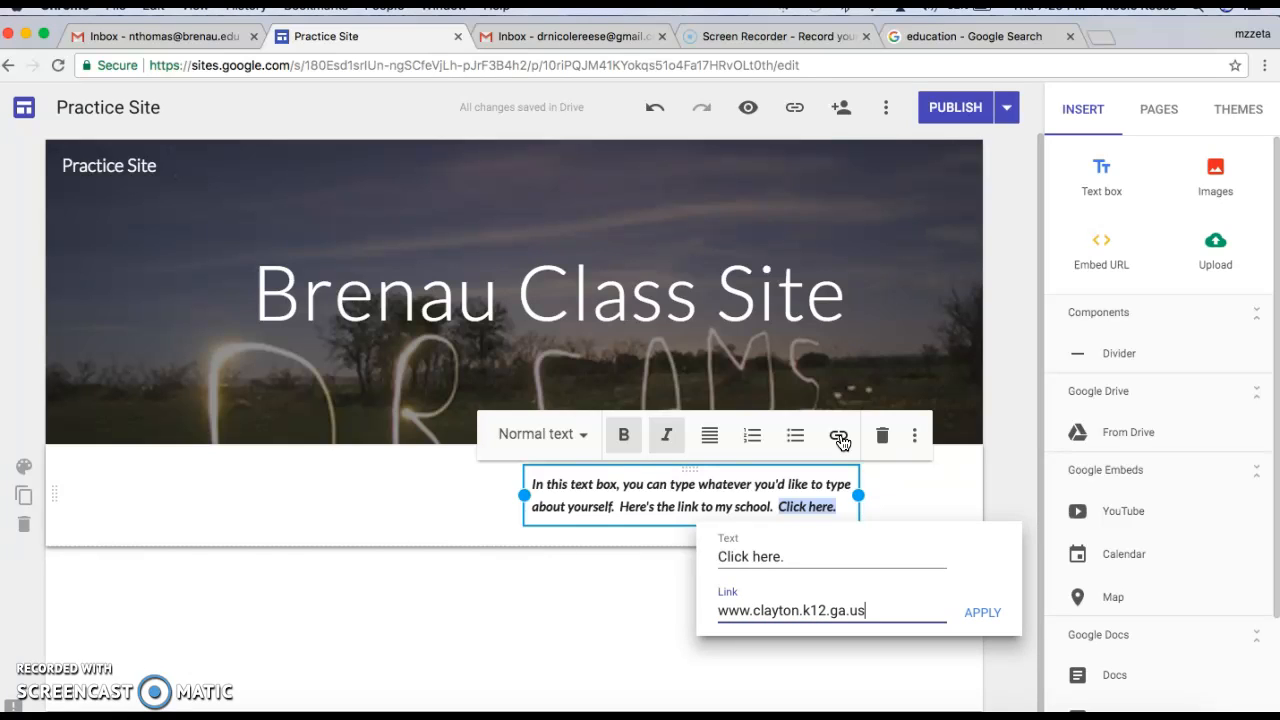
pyautogui.click(980, 613)
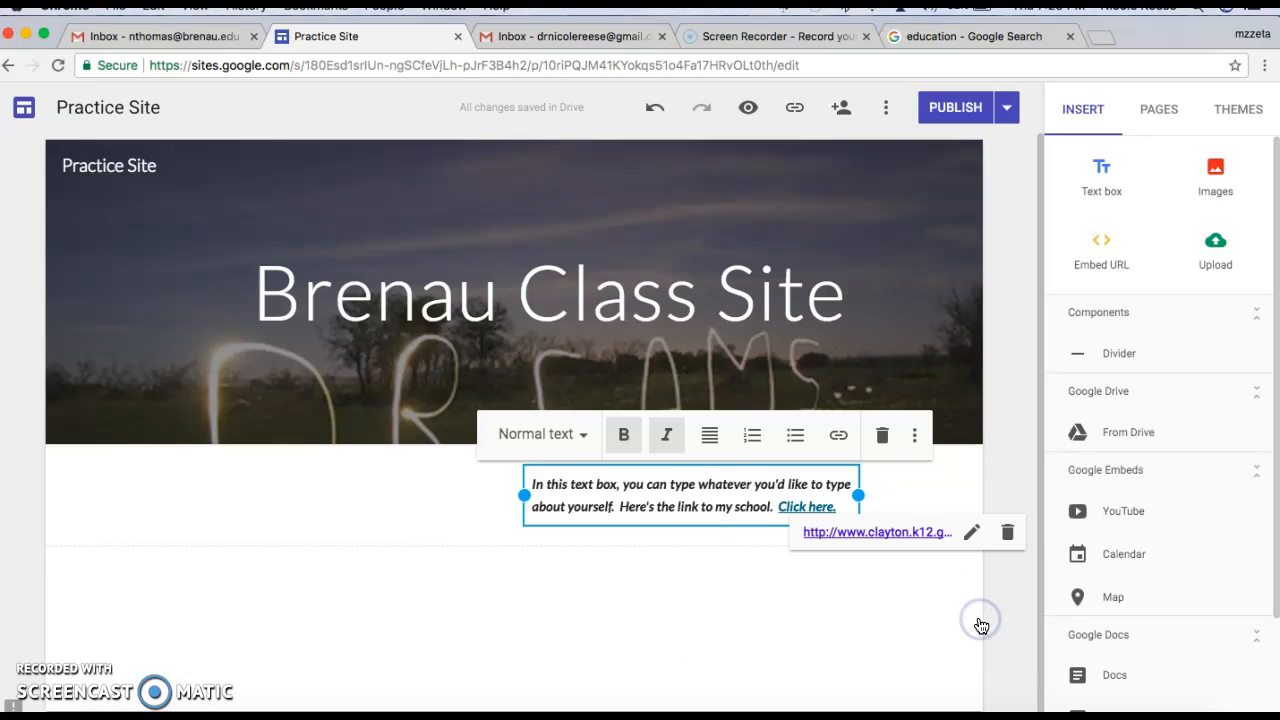
pyautogui.click(758, 625)
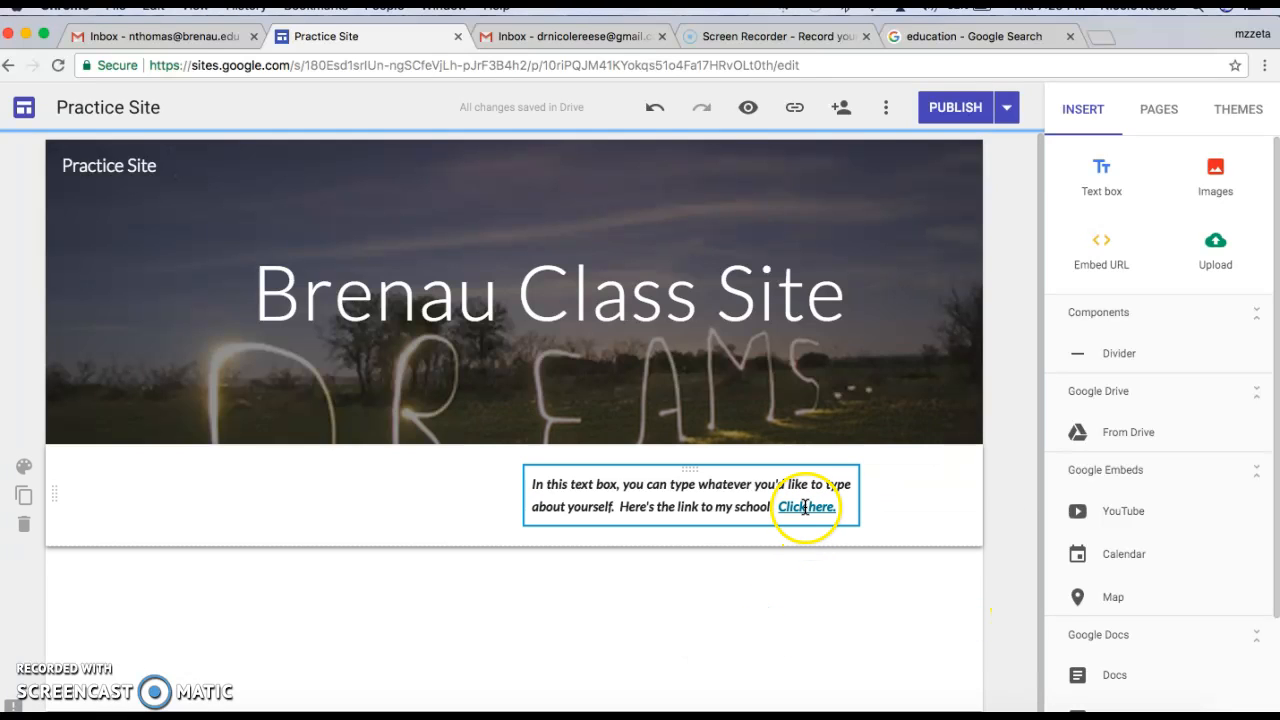
# Publish the updated site and test the "Click here." link in a preview, returning to the editor.
pyautogui.click(944, 110)
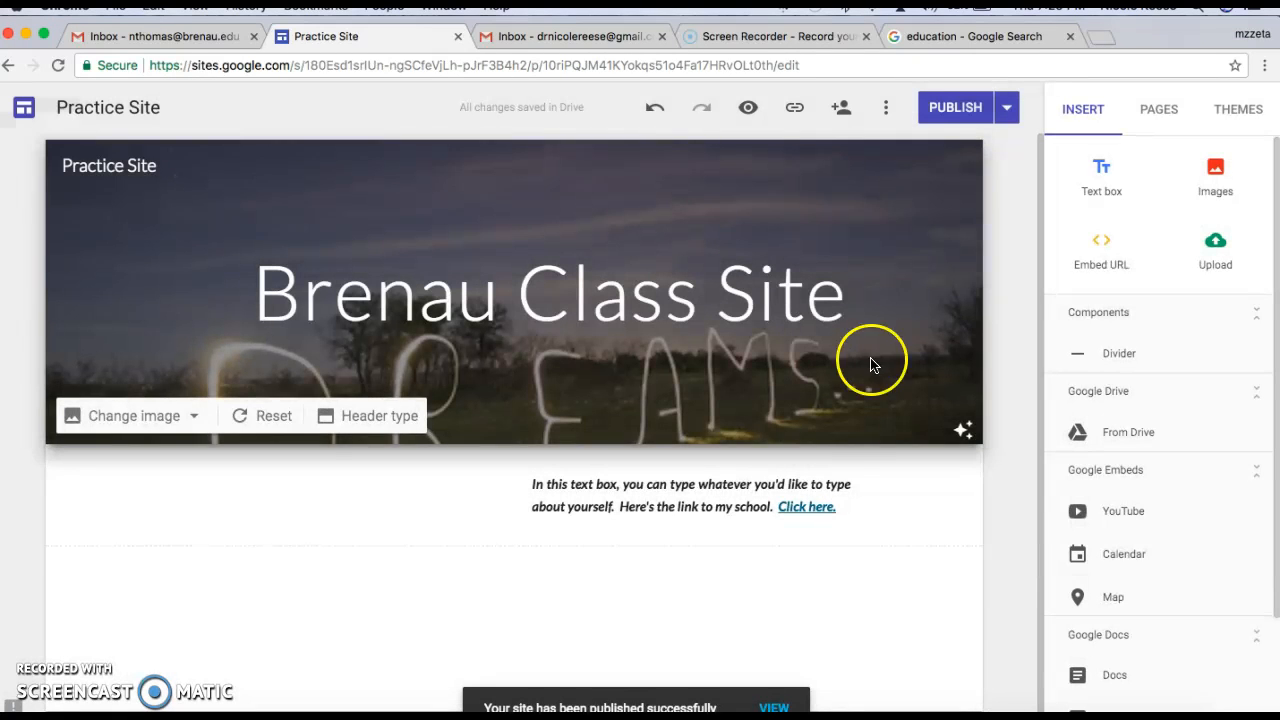
pyautogui.click(818, 495)
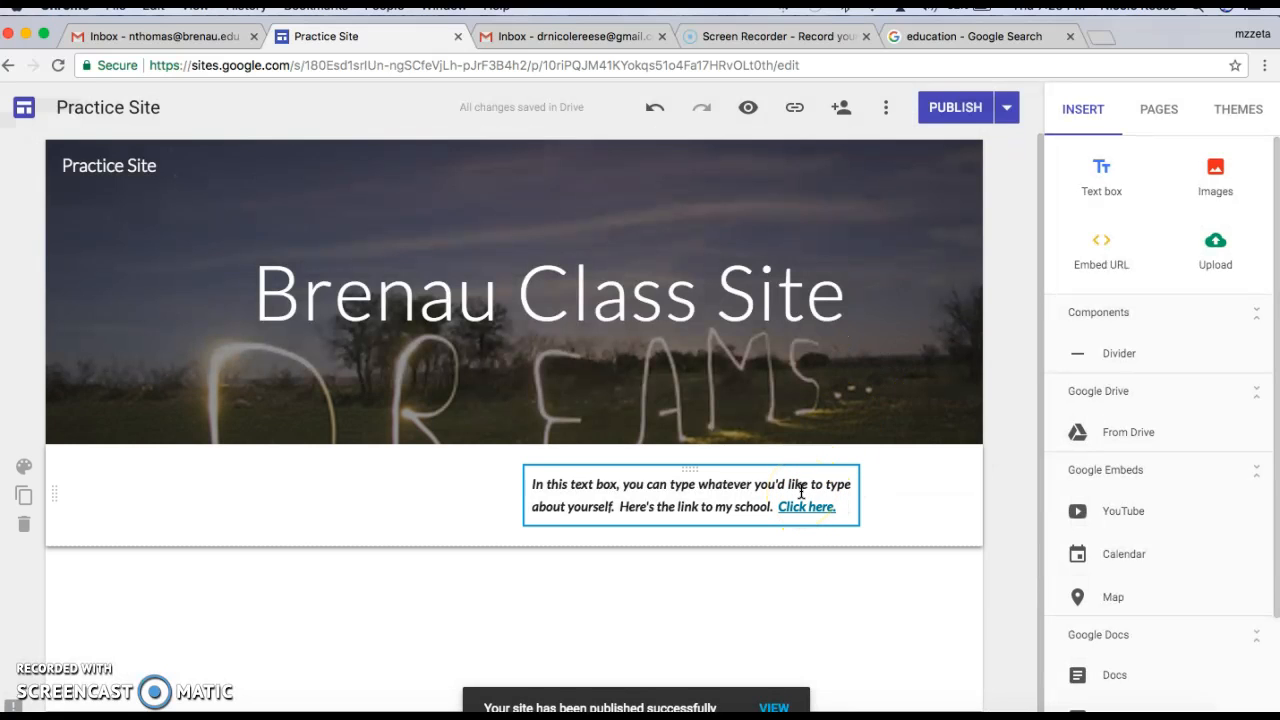
pyautogui.click(752, 110)
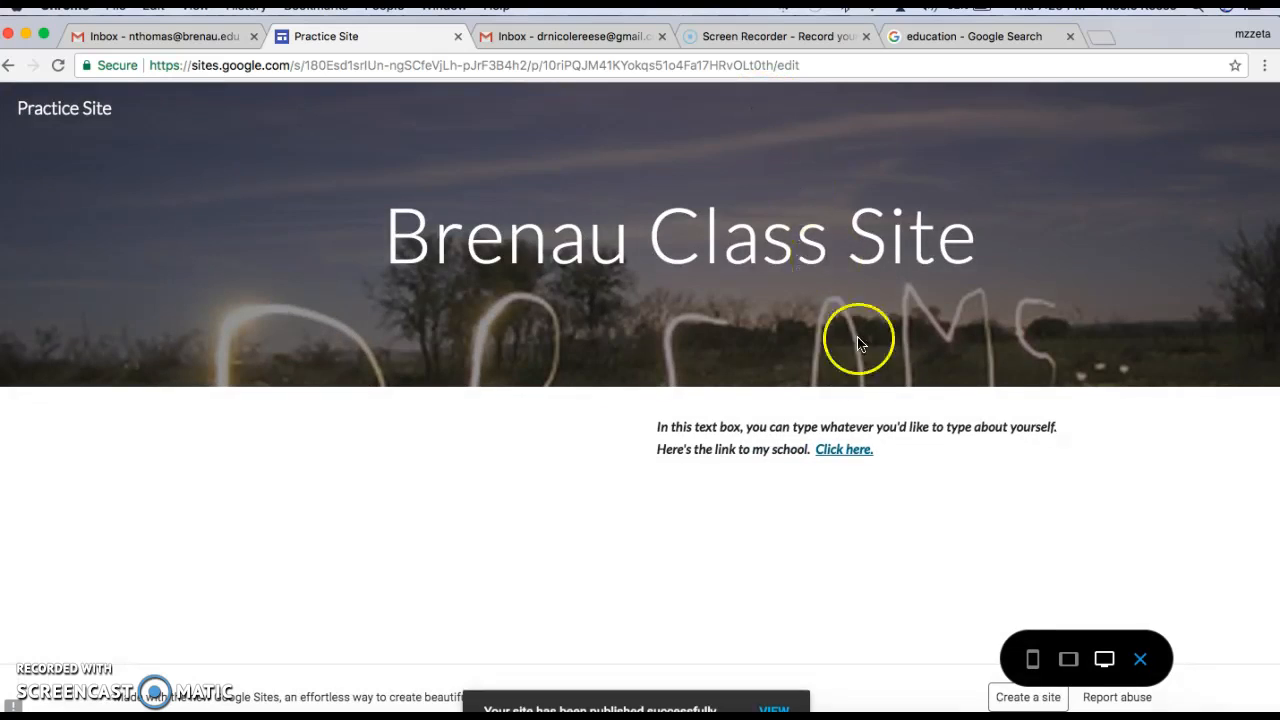
pyautogui.click(843, 450)
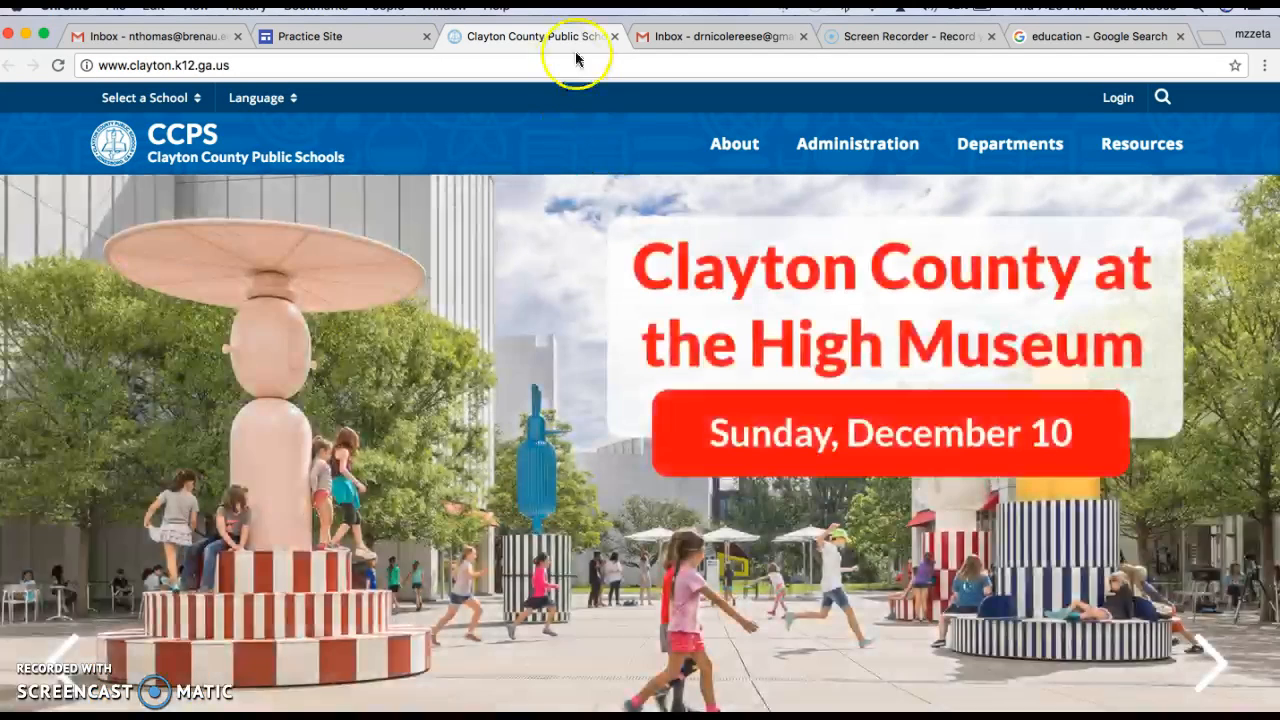
pyautogui.click(614, 36)
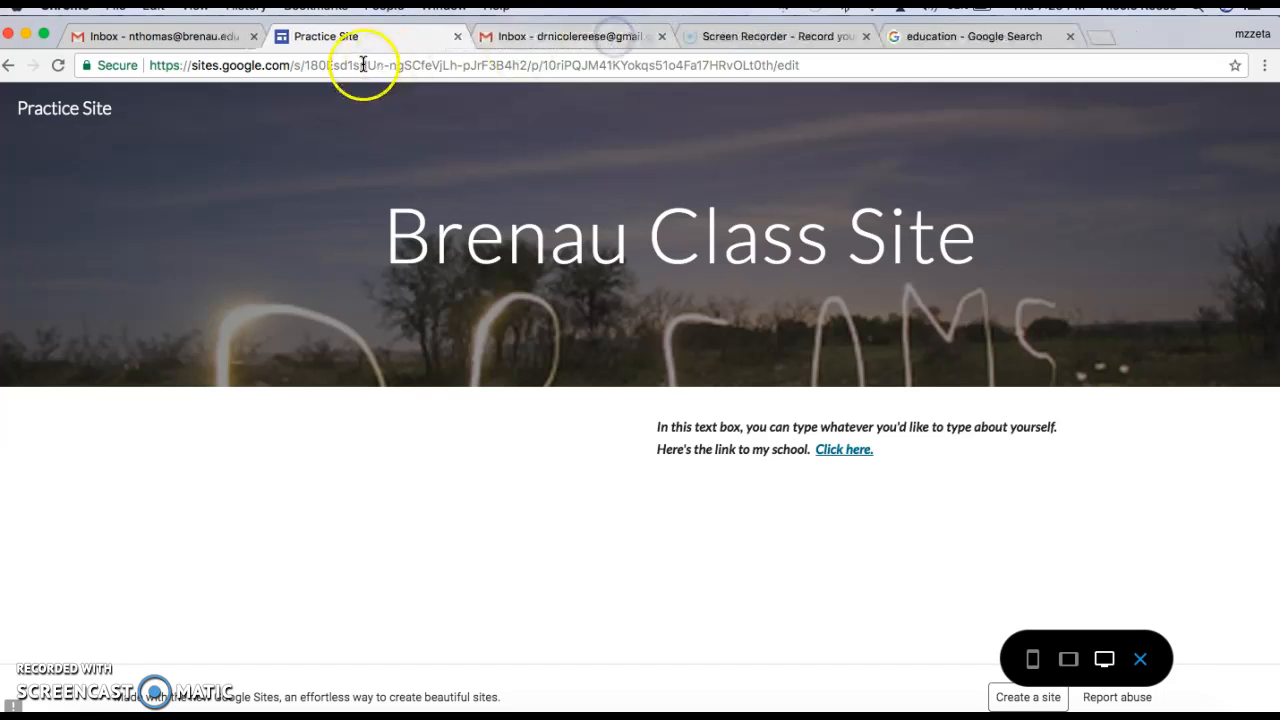
pyautogui.click(1141, 660)
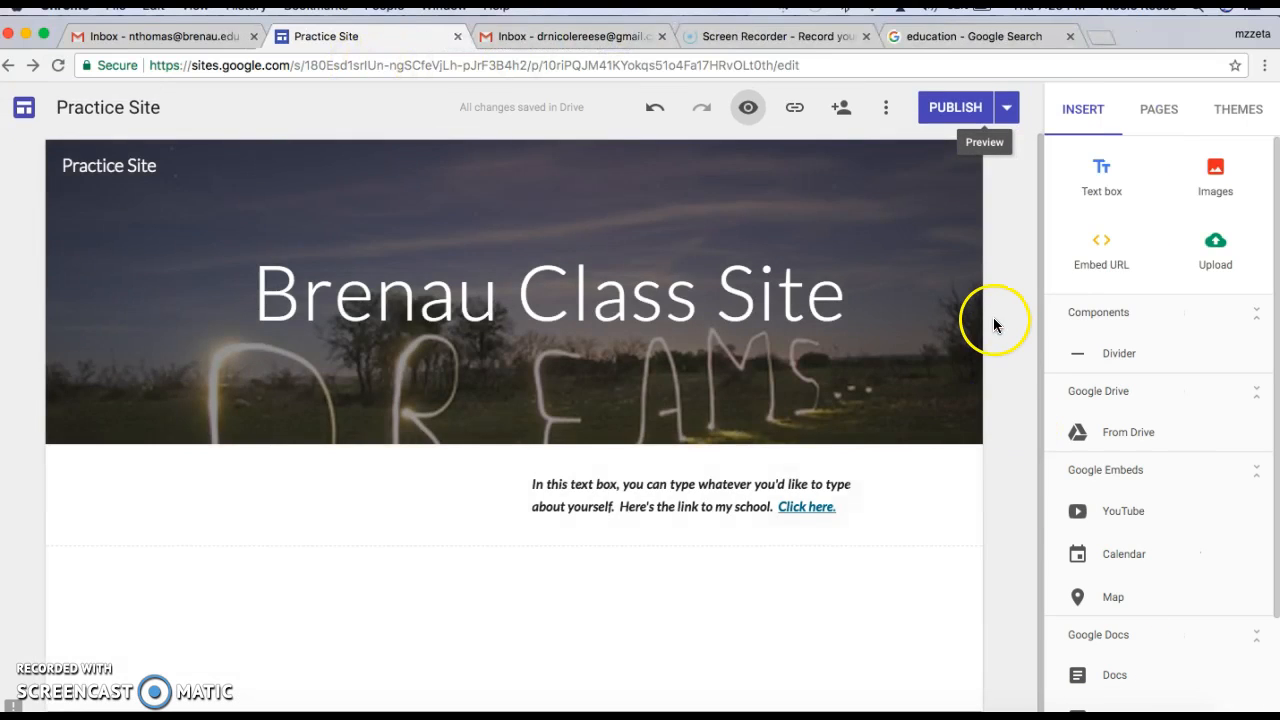
pyautogui.click(551, 478)
pyautogui.click(346, 488)
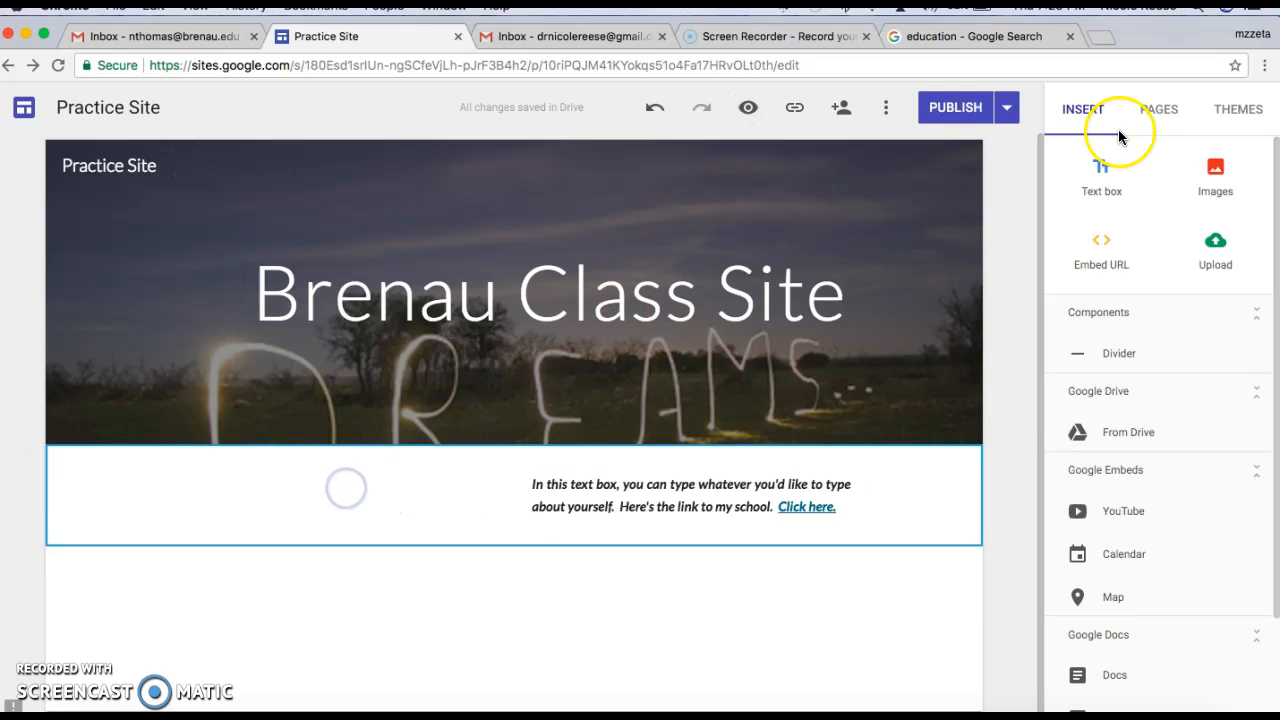
pyautogui.click(1212, 172)
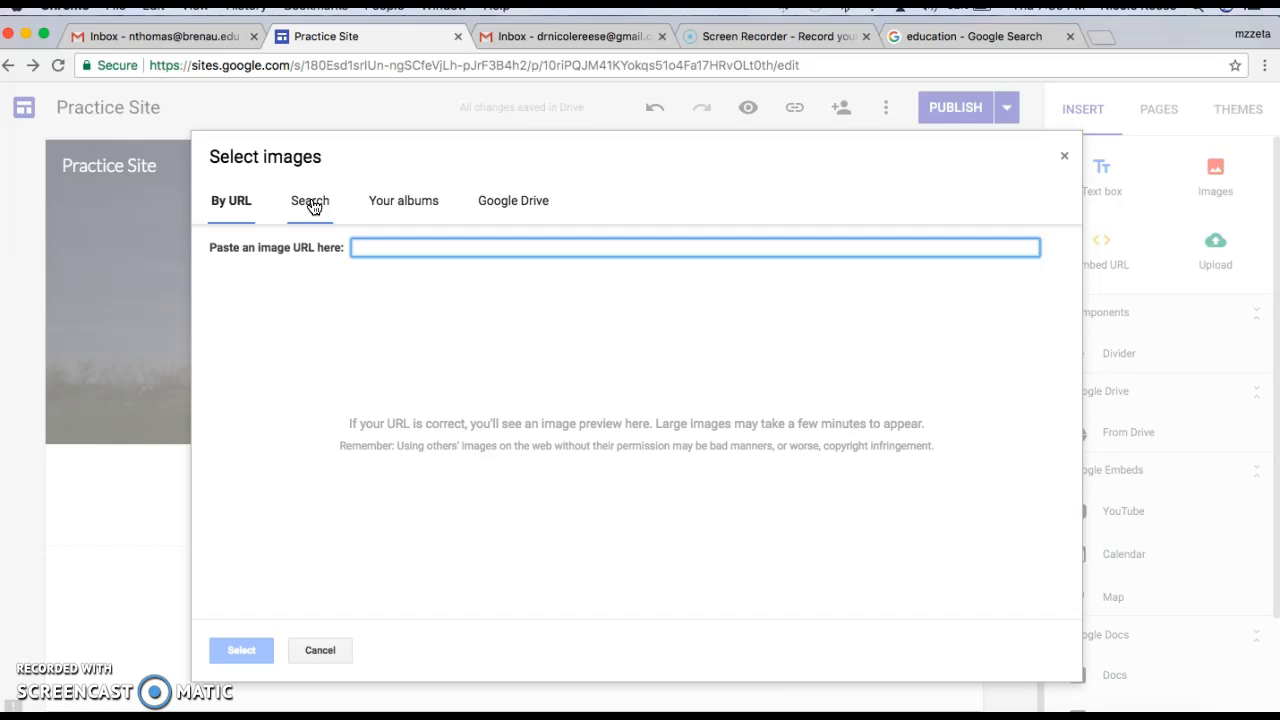
pyautogui.click(401, 204)
pyautogui.click(307, 205)
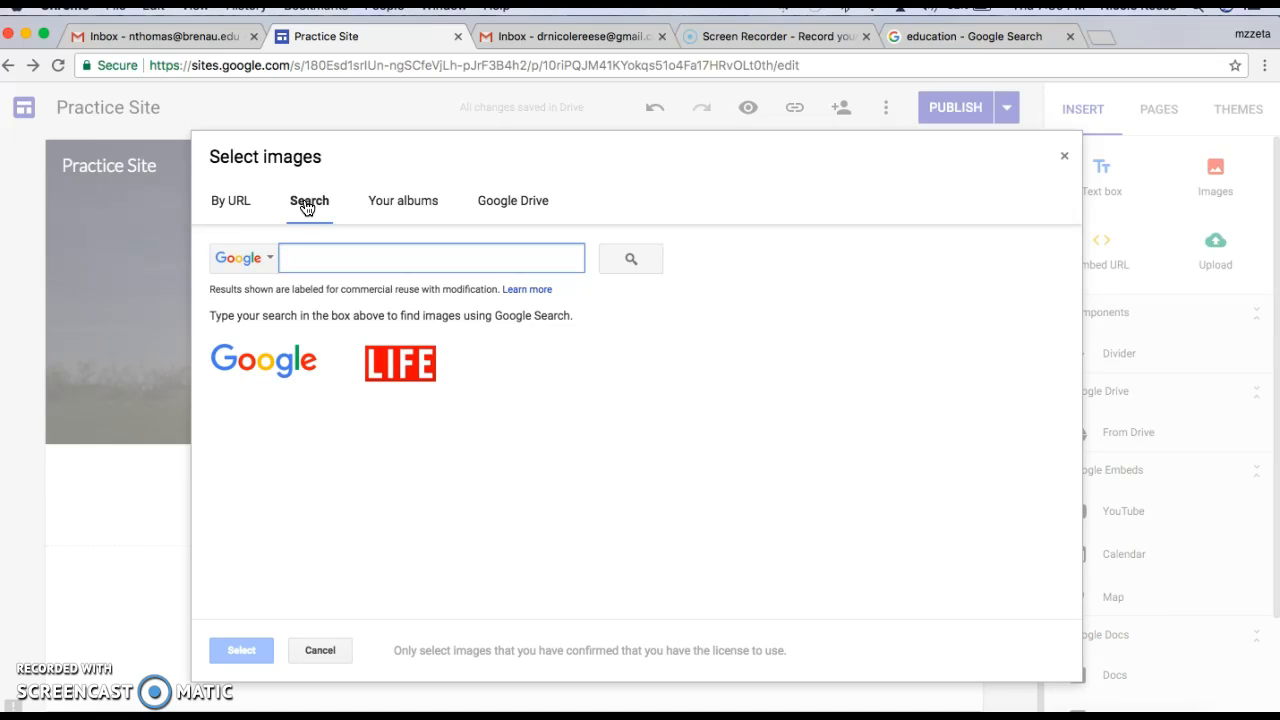
pyautogui.click(316, 650)
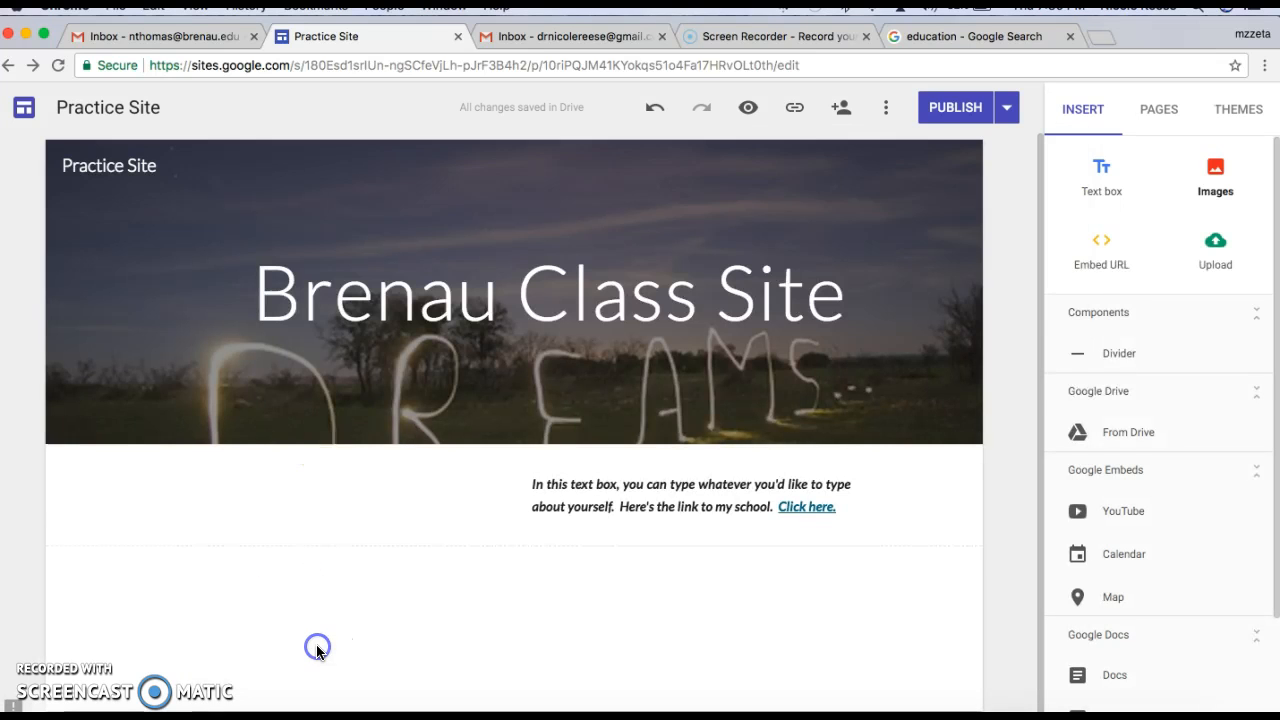
# Upload the portrait photo from the Desktop folder to the page and try to move it up into the text box's section.
pyautogui.click(1213, 243)
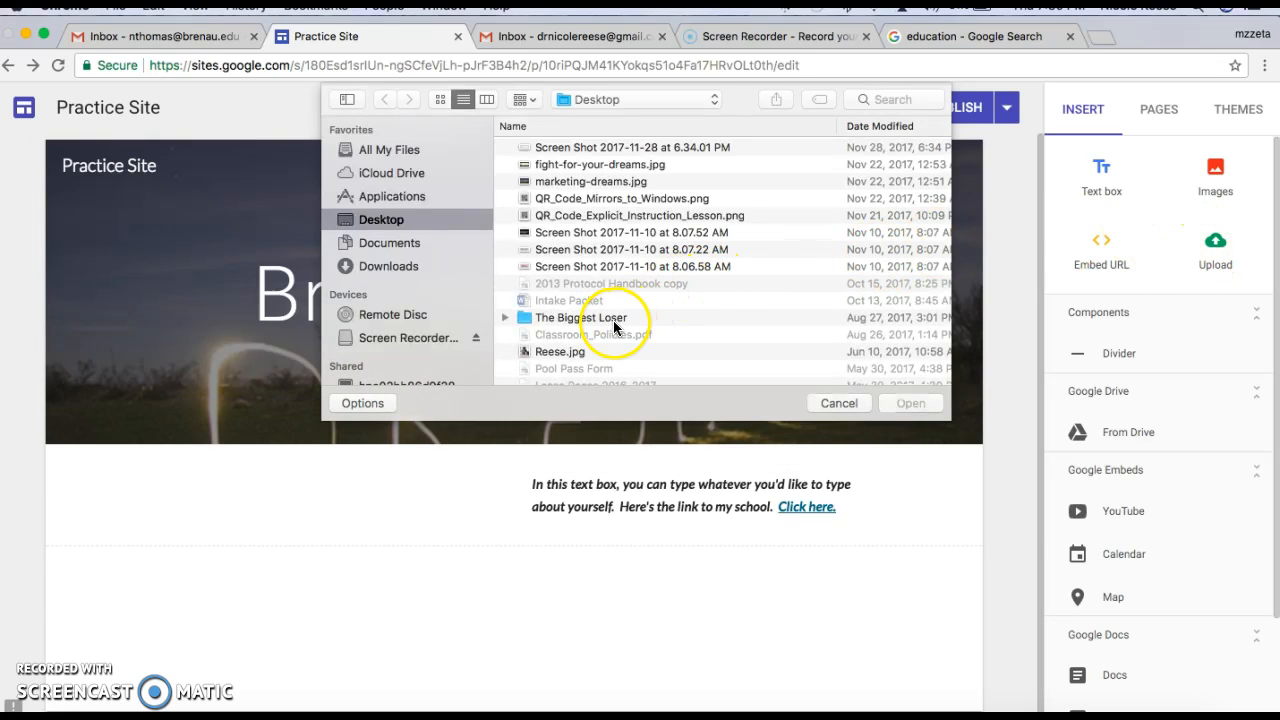
pyautogui.doubleClick(575, 352)
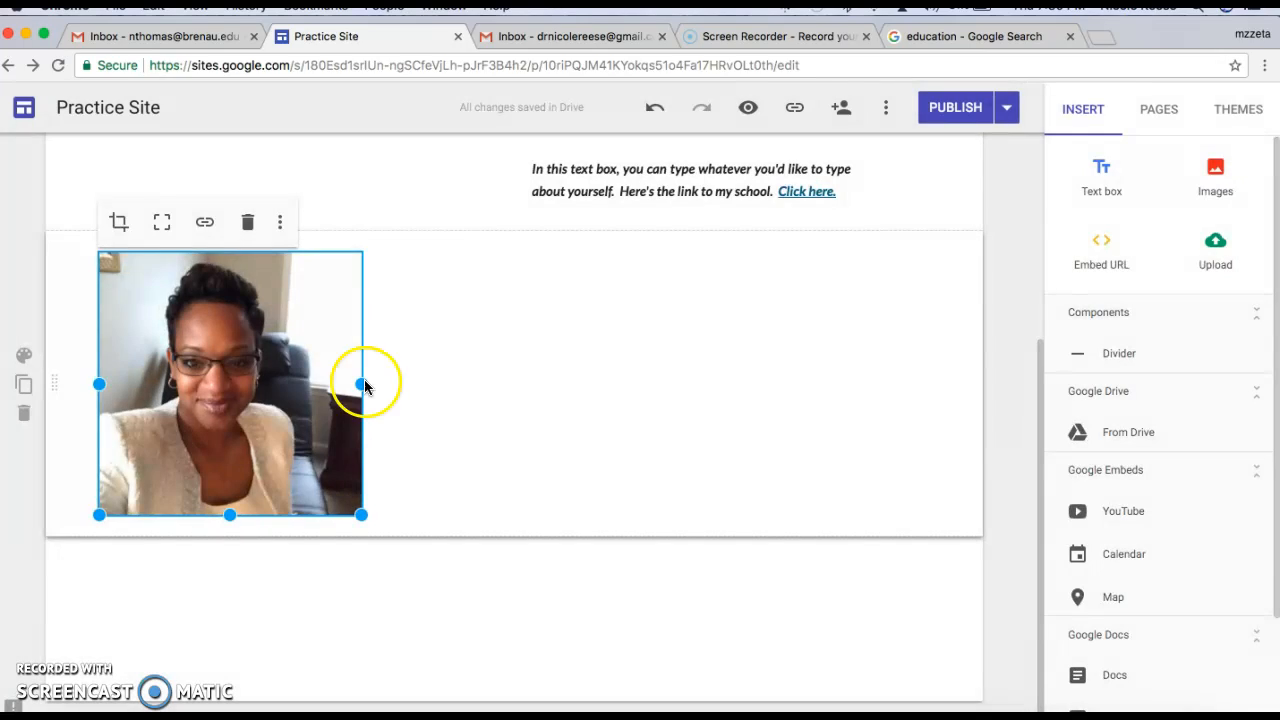
pyautogui.moveTo(362, 382); pyautogui.dragTo(214, 280)
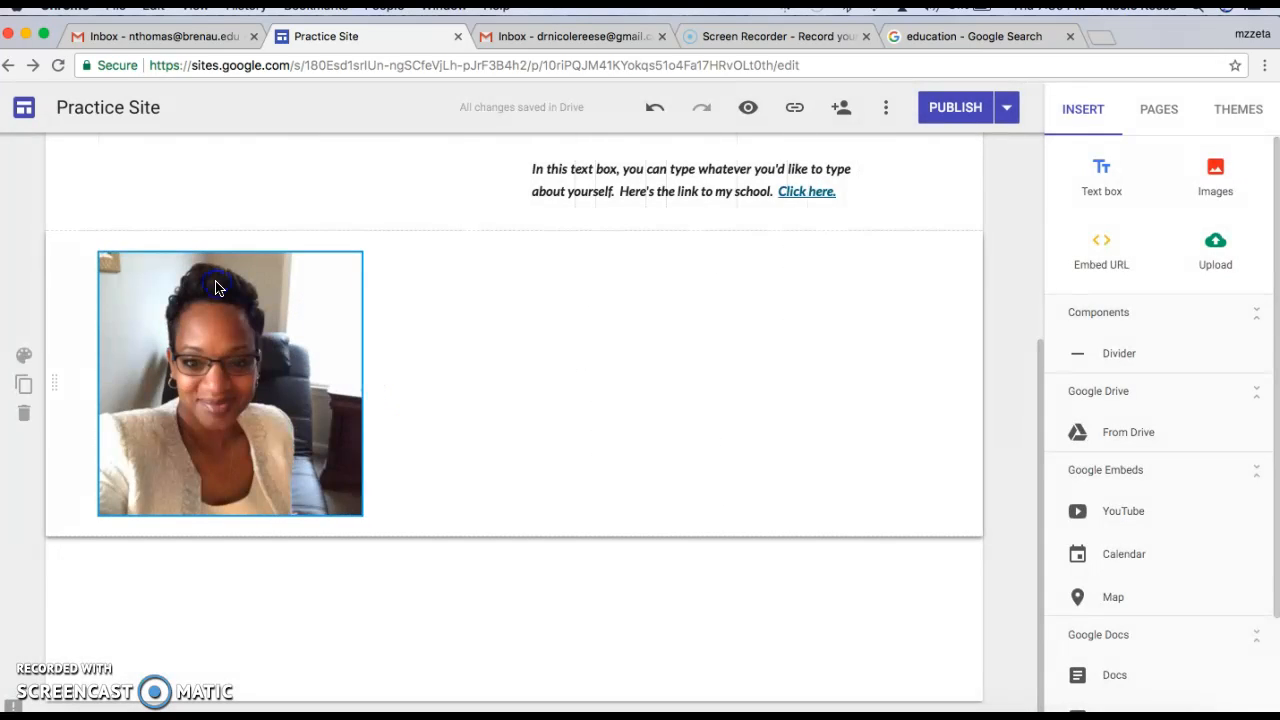
# Move the text box down into the photo's section so it sits beside the portrait.
pyautogui.click(183, 197)
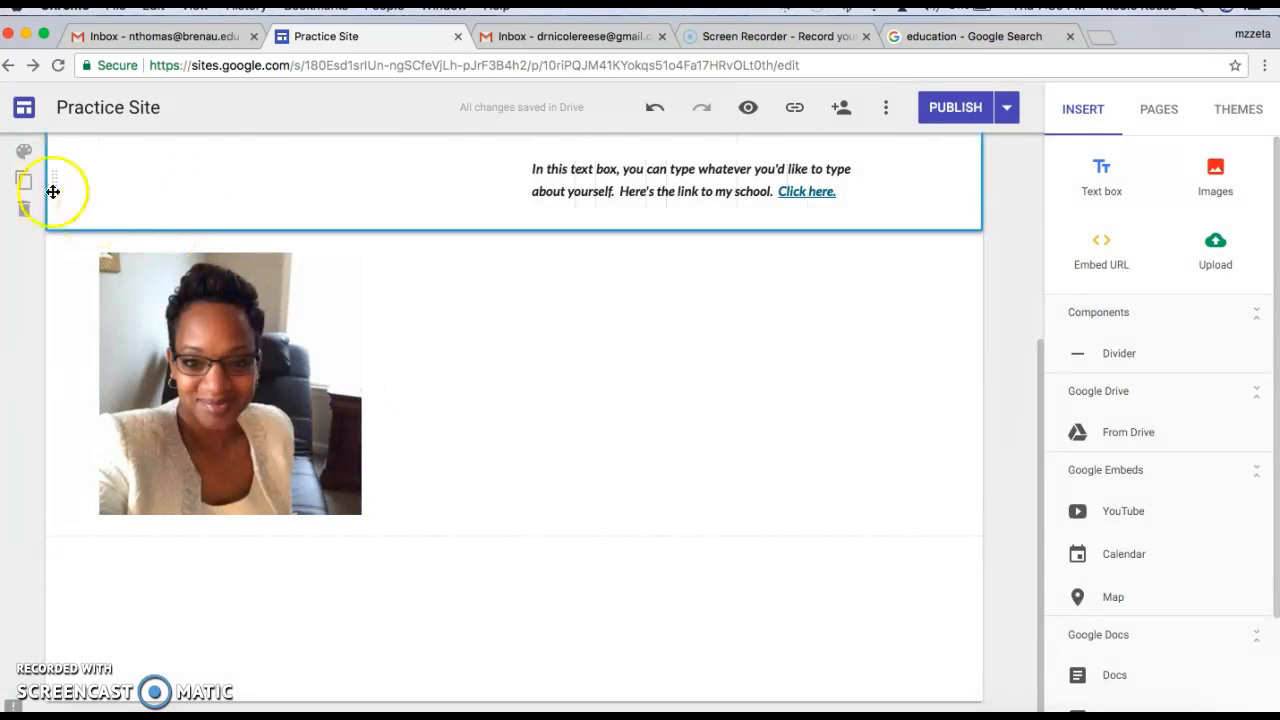
pyautogui.click(136, 174)
pyautogui.scroll(3, 136, 174)
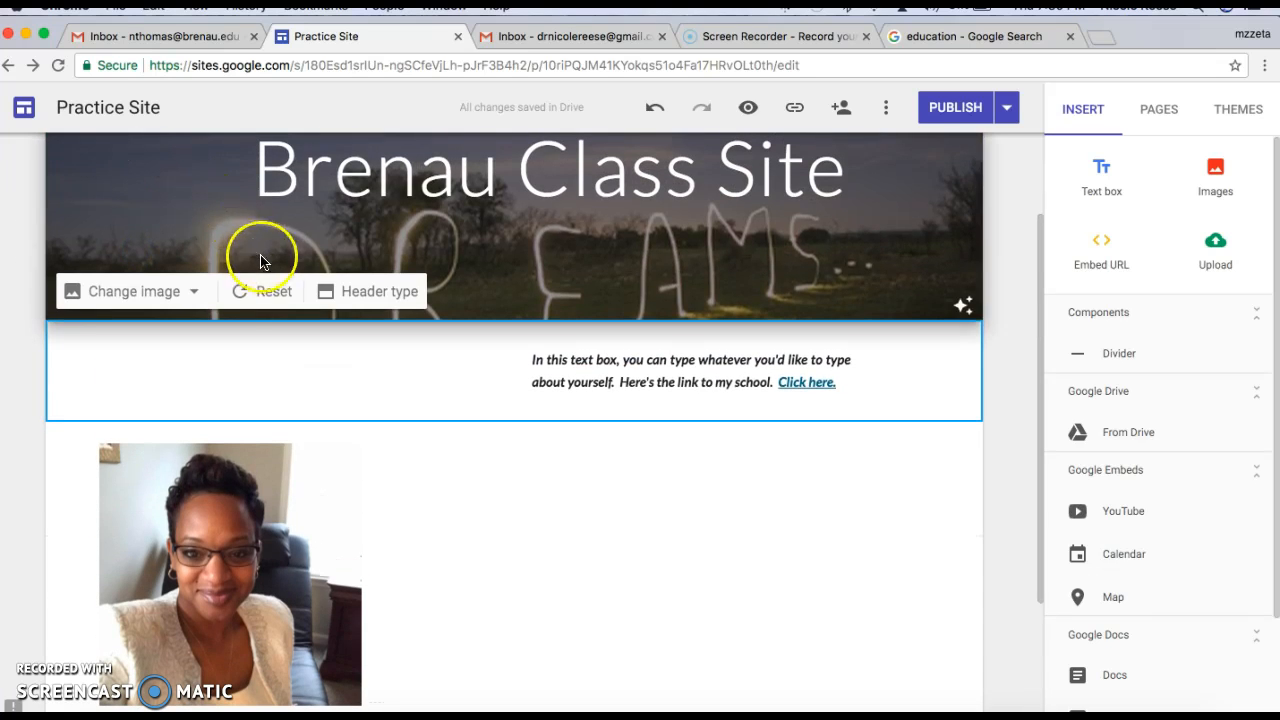
pyautogui.click(235, 377)
pyautogui.click(220, 518)
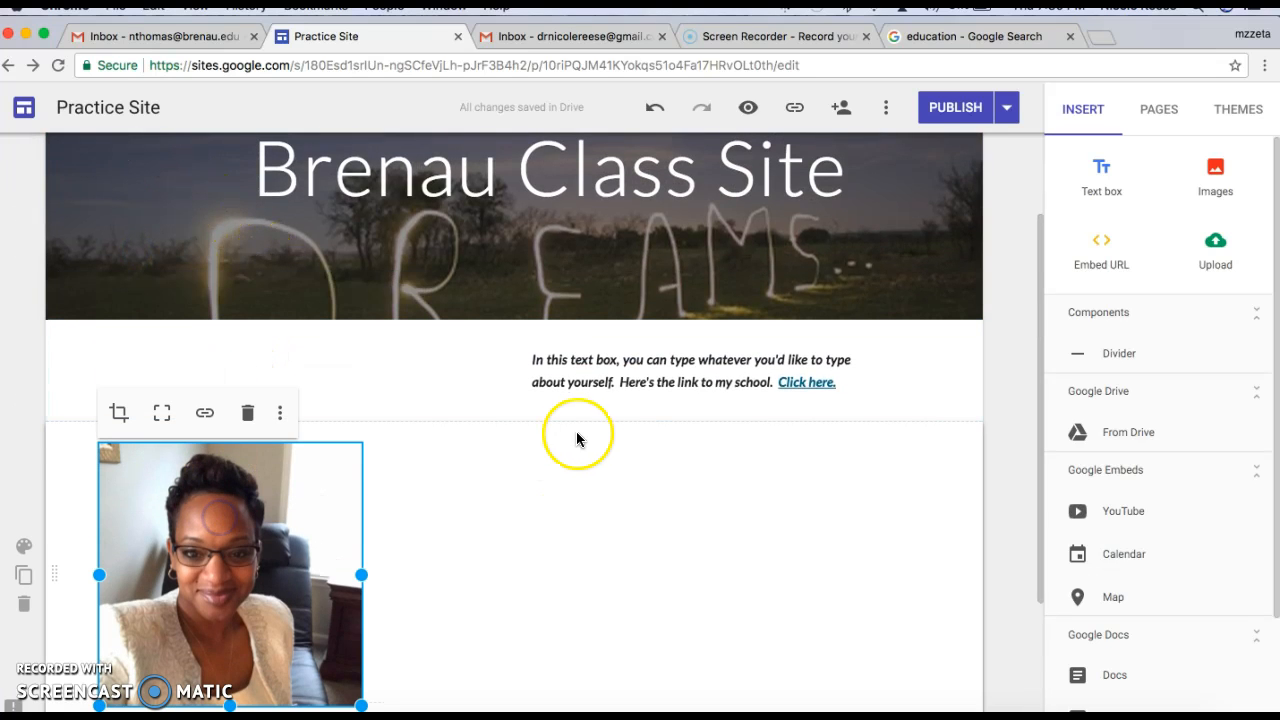
pyautogui.click(588, 378)
pyautogui.moveTo(593, 398); pyautogui.dragTo(603, 536)
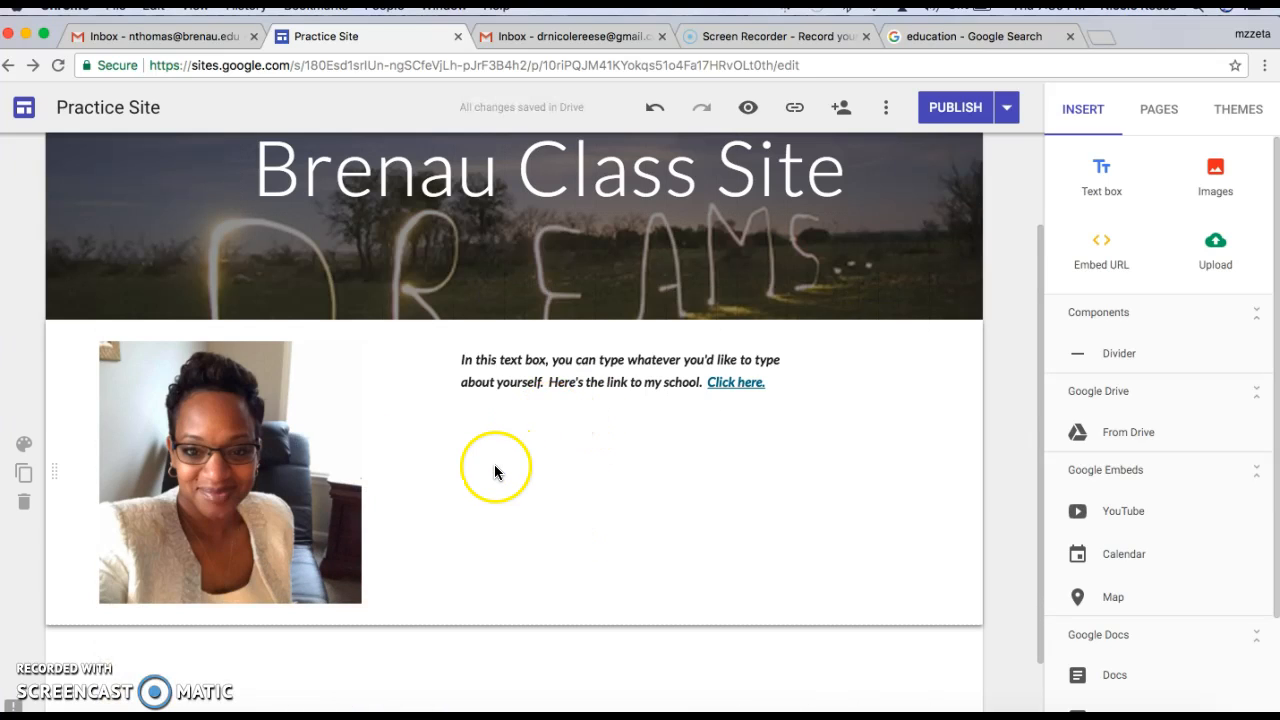
# Try to move the text box lower beside the portrait photo.
pyautogui.click(545, 381)
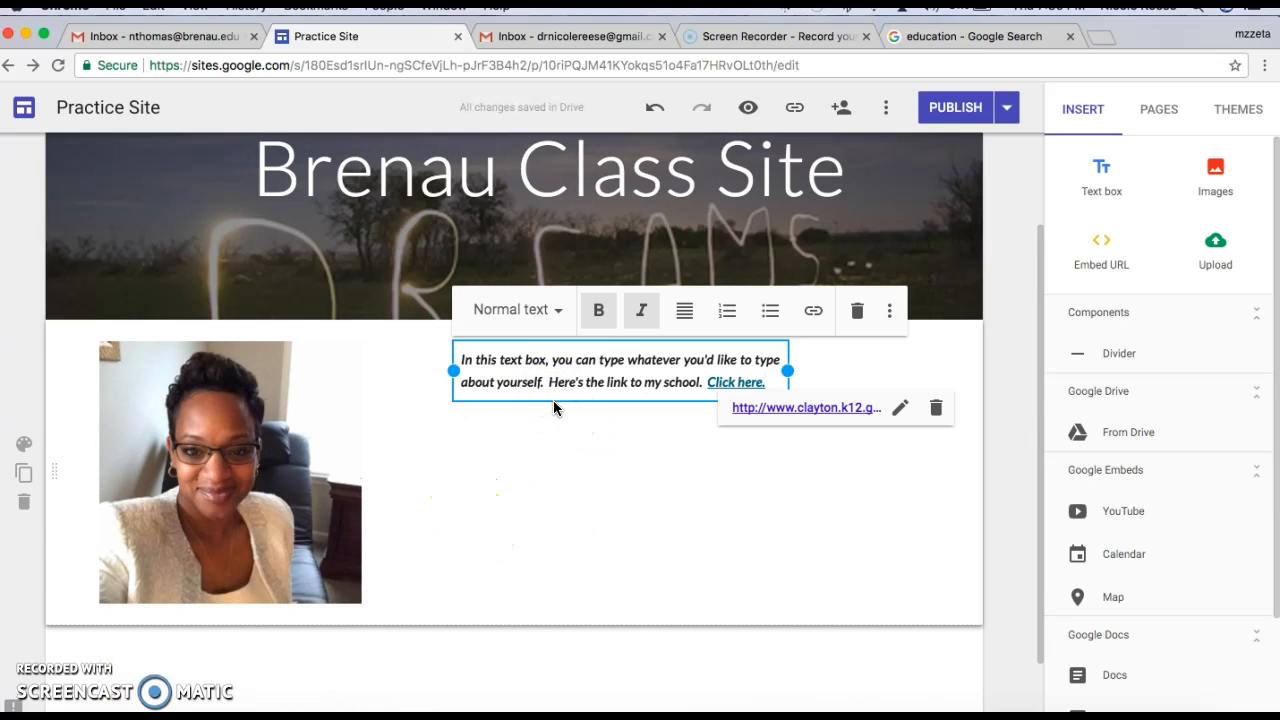
pyautogui.moveTo(576, 401); pyautogui.dragTo(600, 486)
pyautogui.click(601, 358)
pyautogui.click(617, 500)
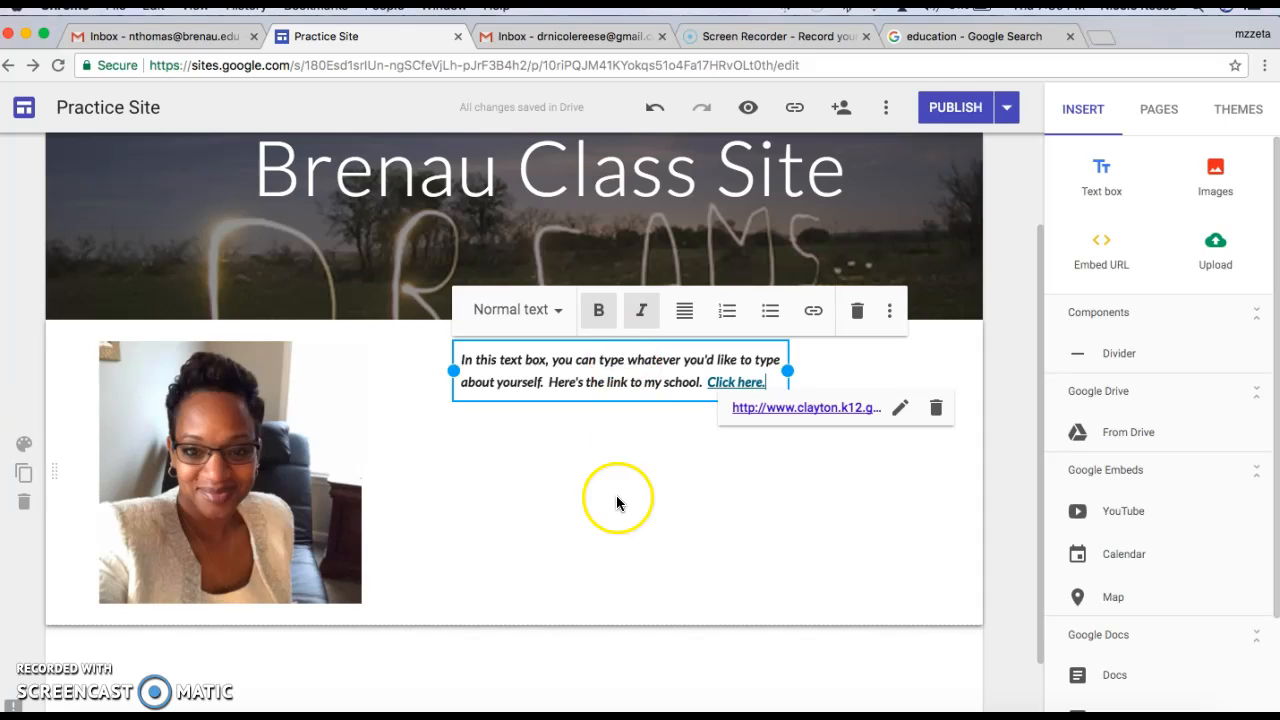
pyautogui.click(828, 354)
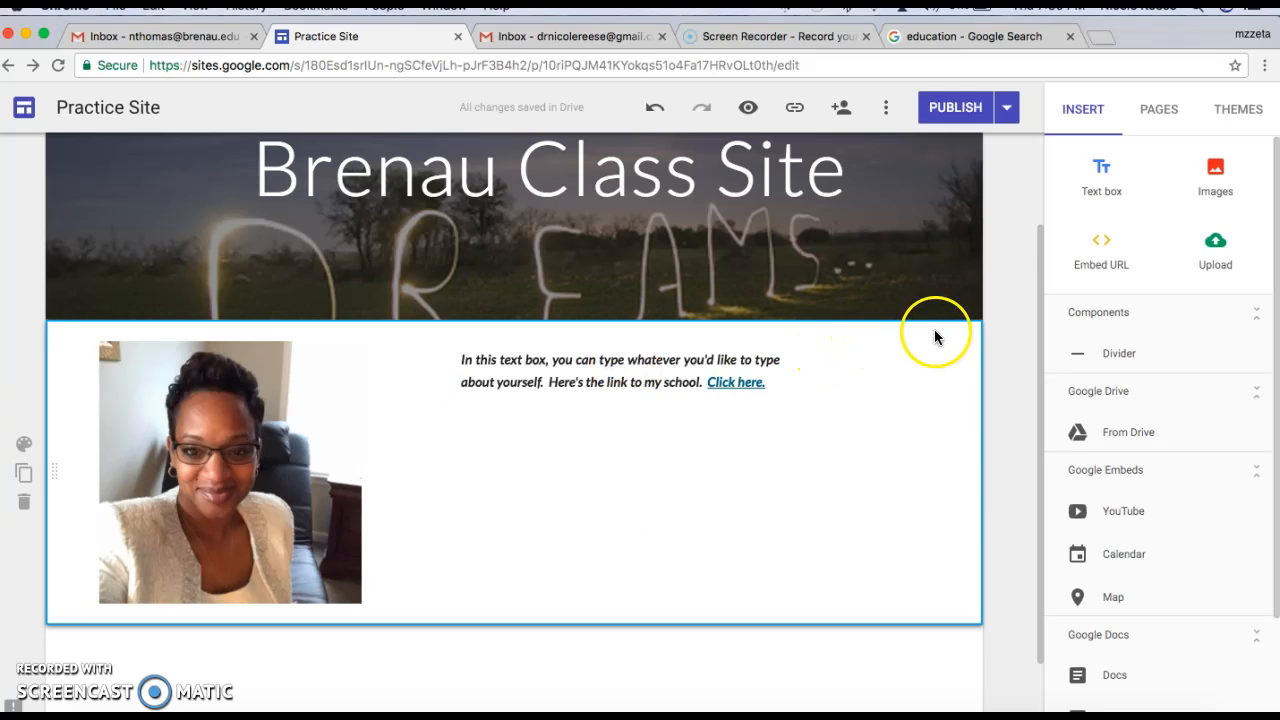
# Show the site's list of pages and review the options available for the Home page.
pyautogui.moveTo(646, 224)
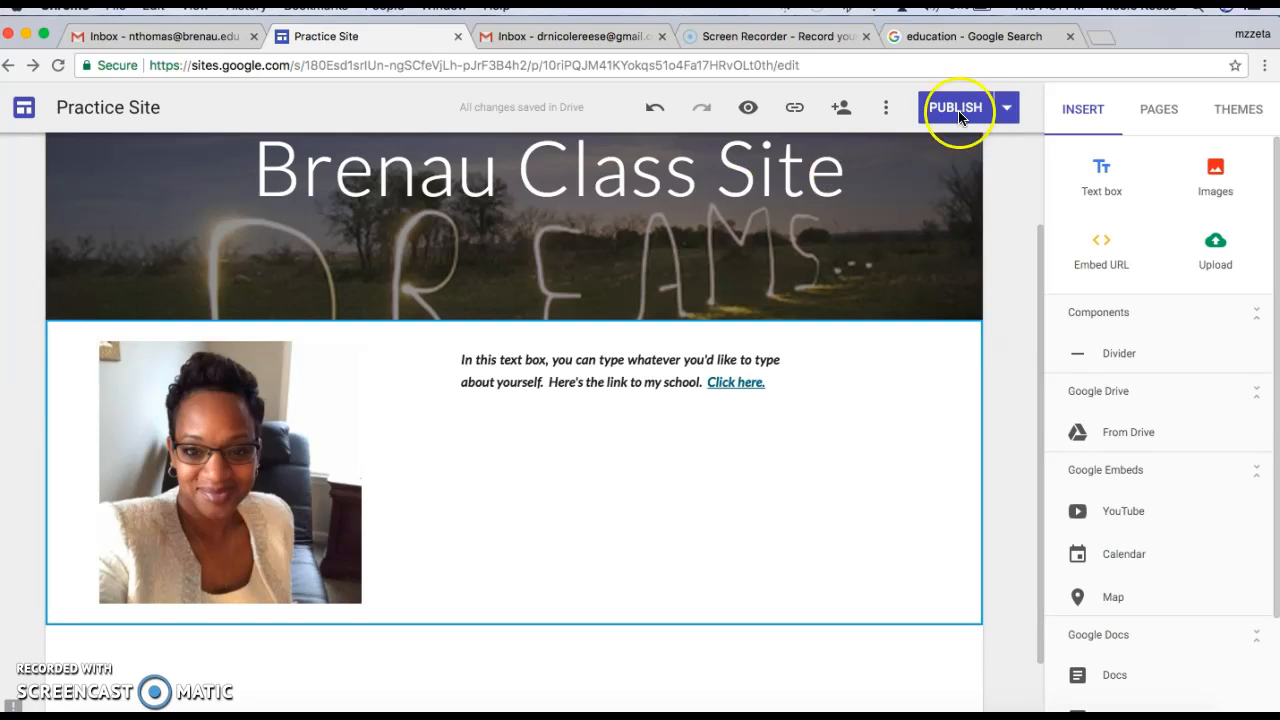
pyautogui.click(1154, 120)
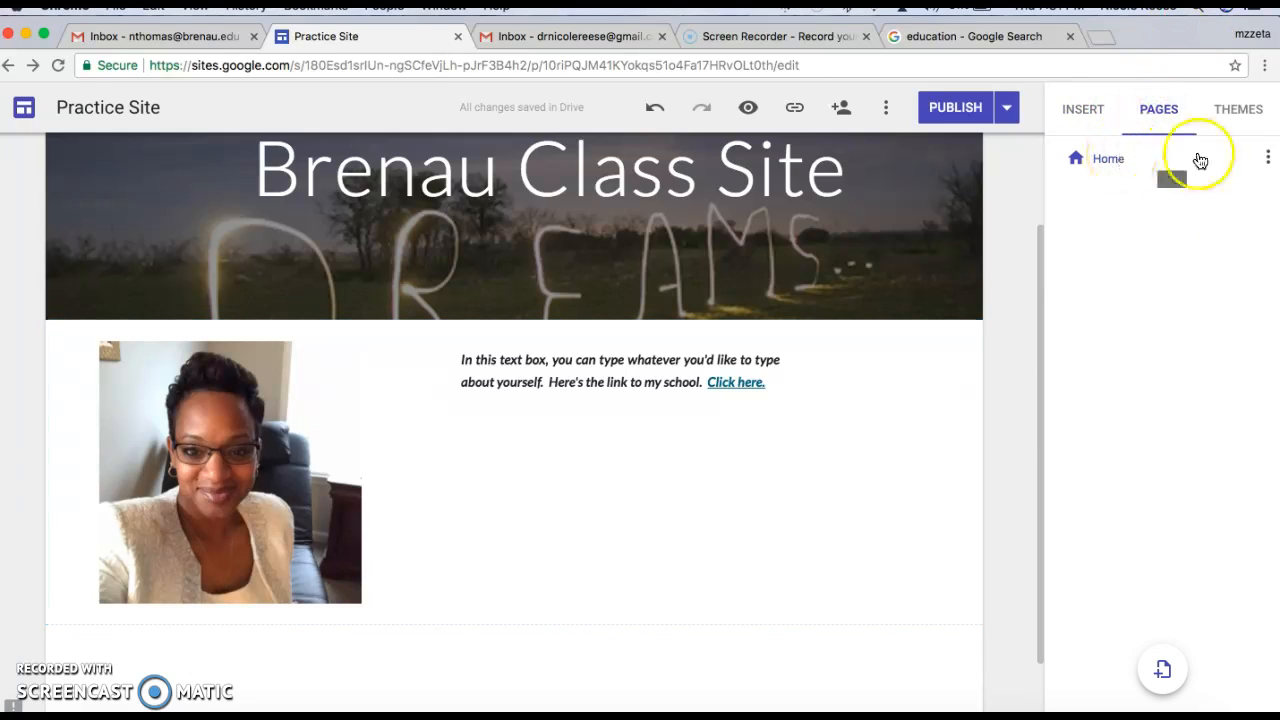
pyautogui.click(1267, 159)
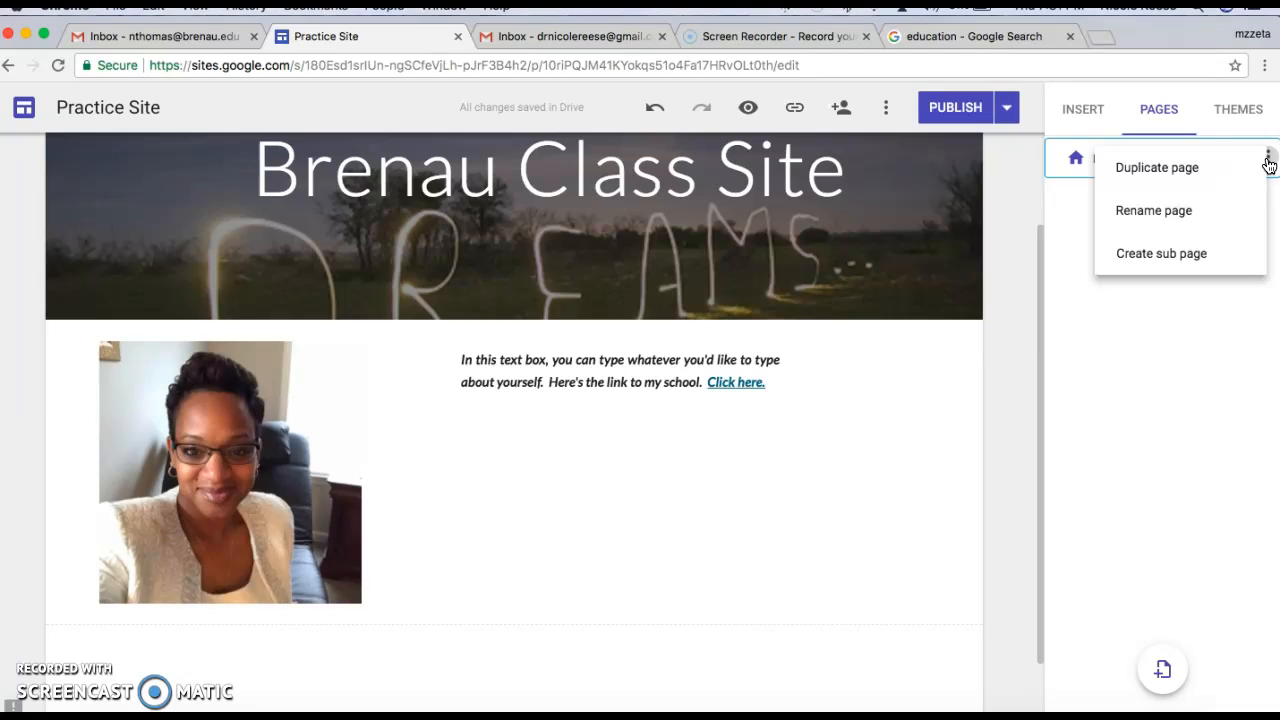
pyautogui.click(1159, 320)
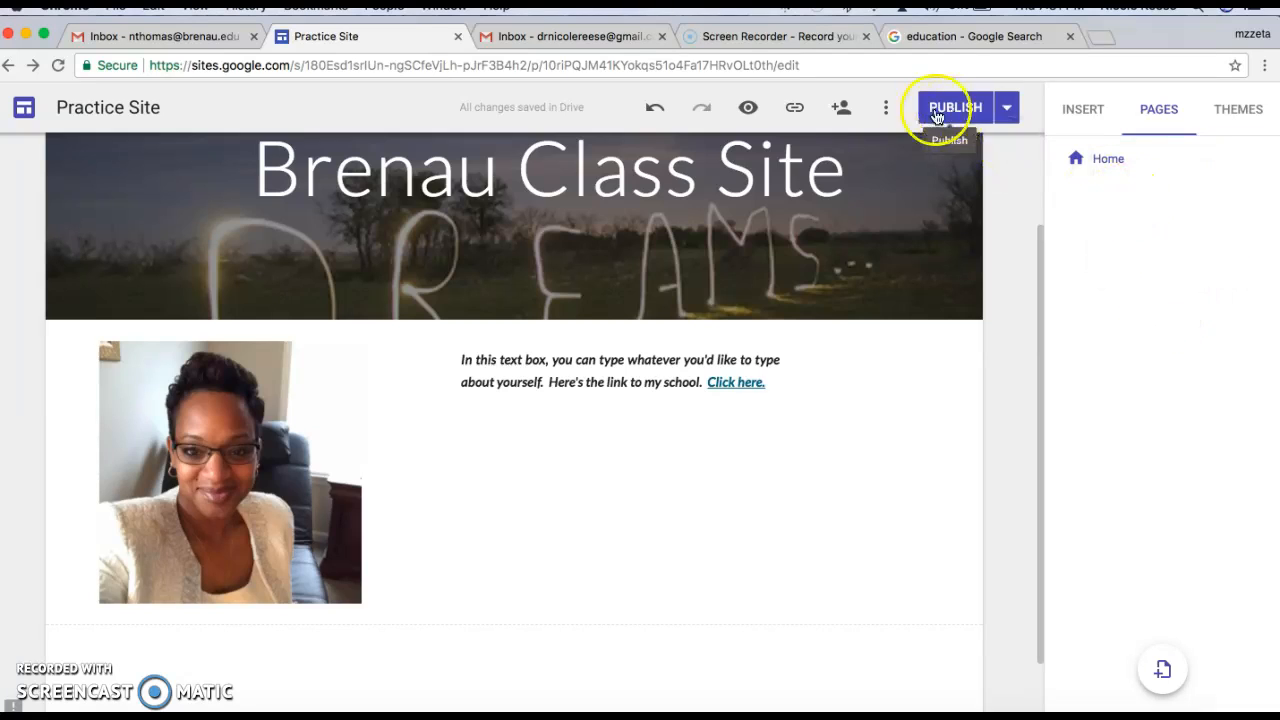
pyautogui.click(893, 112)
pyautogui.click(1106, 205)
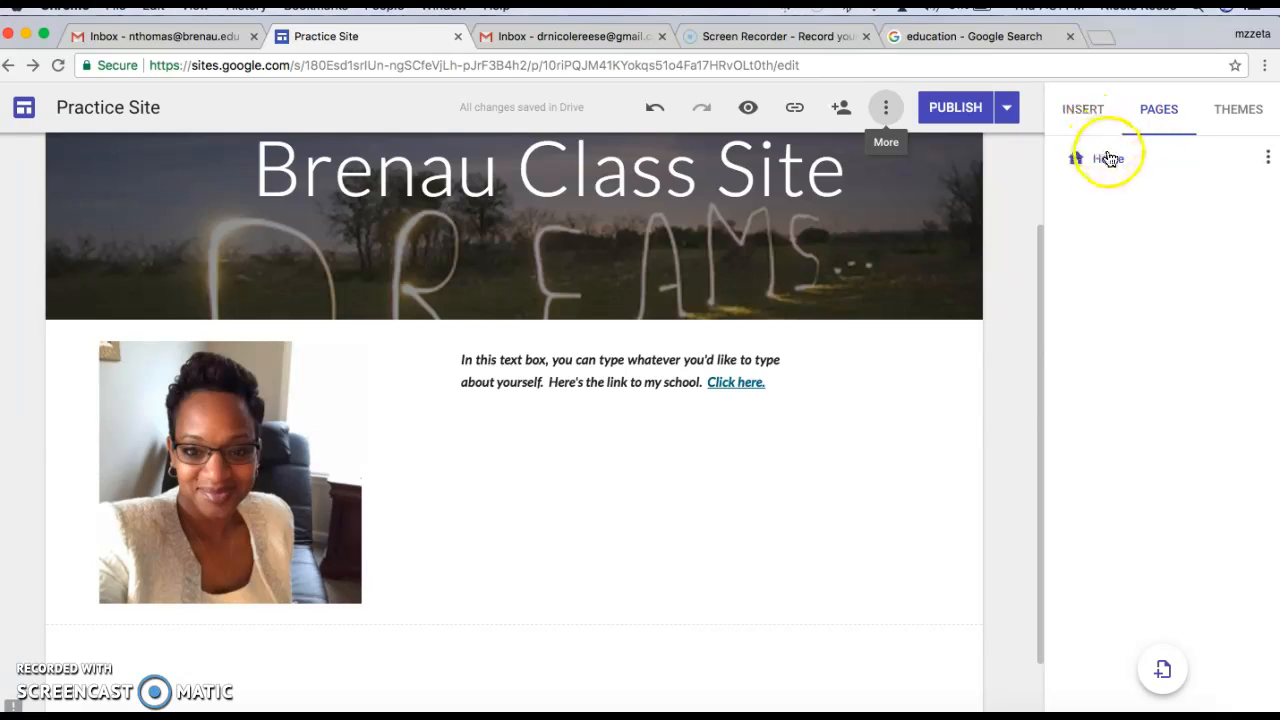
pyautogui.click(1160, 118)
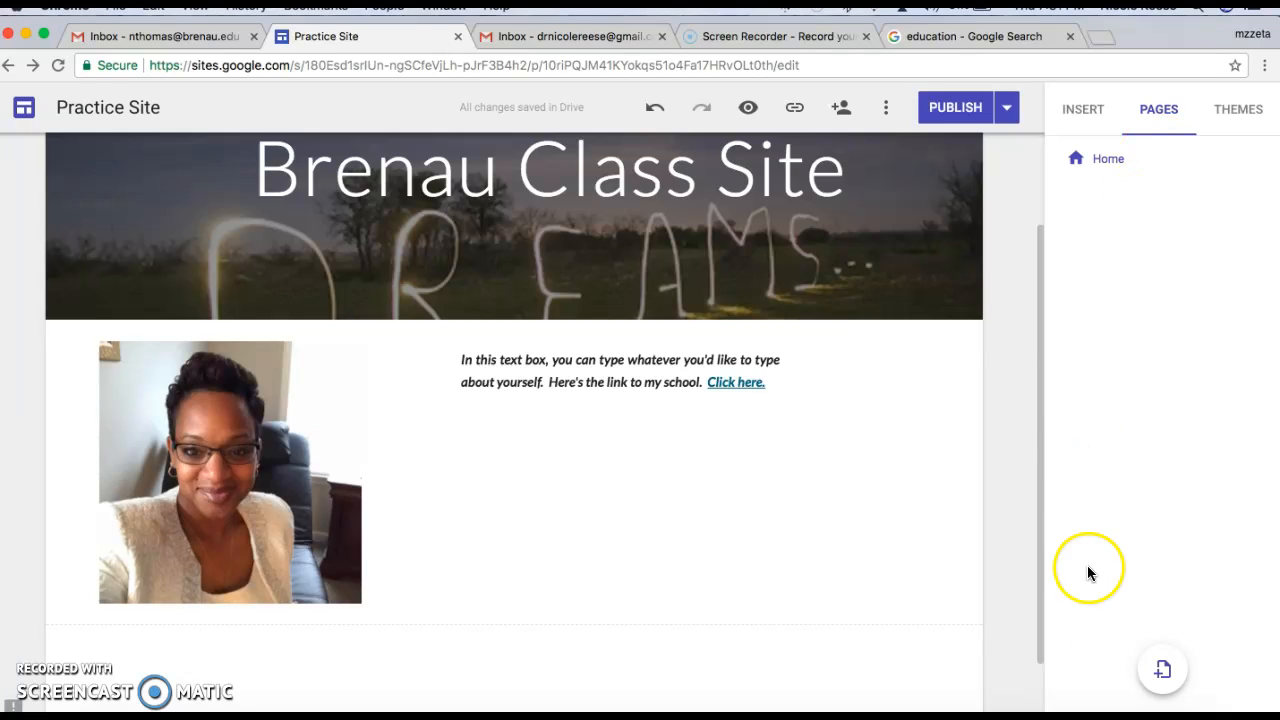
# Add two new top-level pages to the site, named Parents and Students.
pyautogui.click(1162, 673)
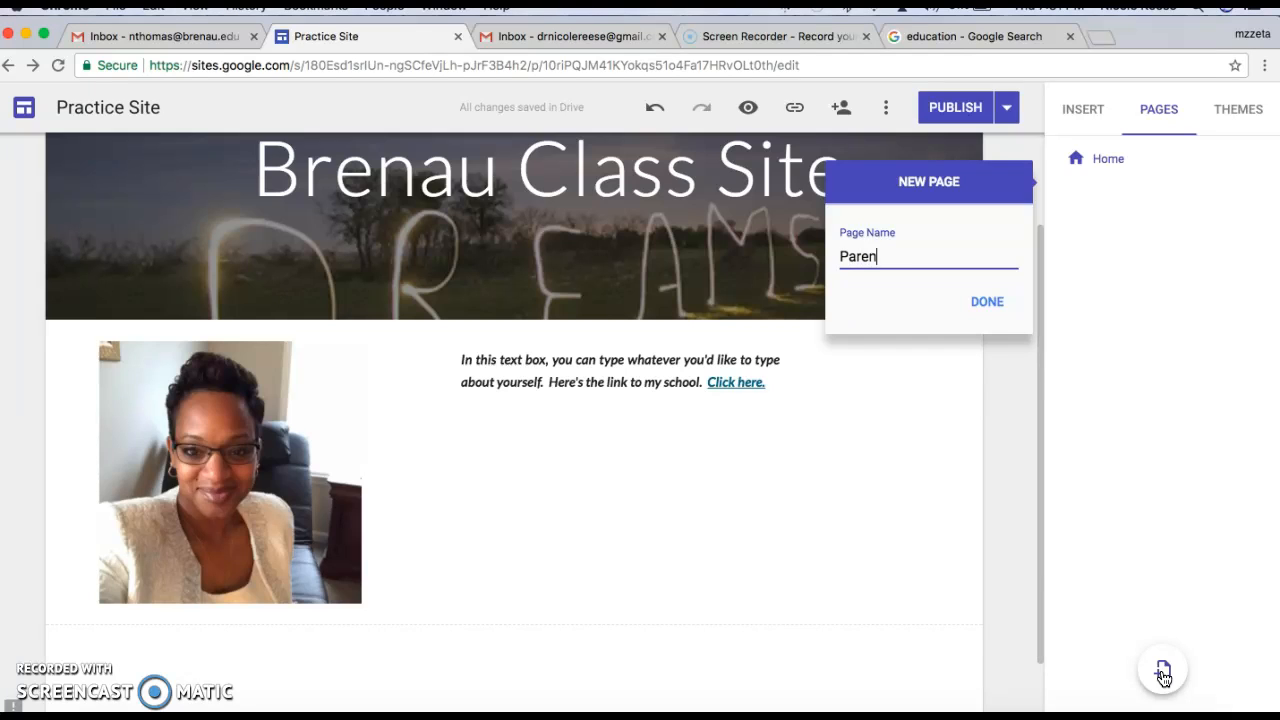
pyautogui.click(987, 300)
pyautogui.click(1161, 673)
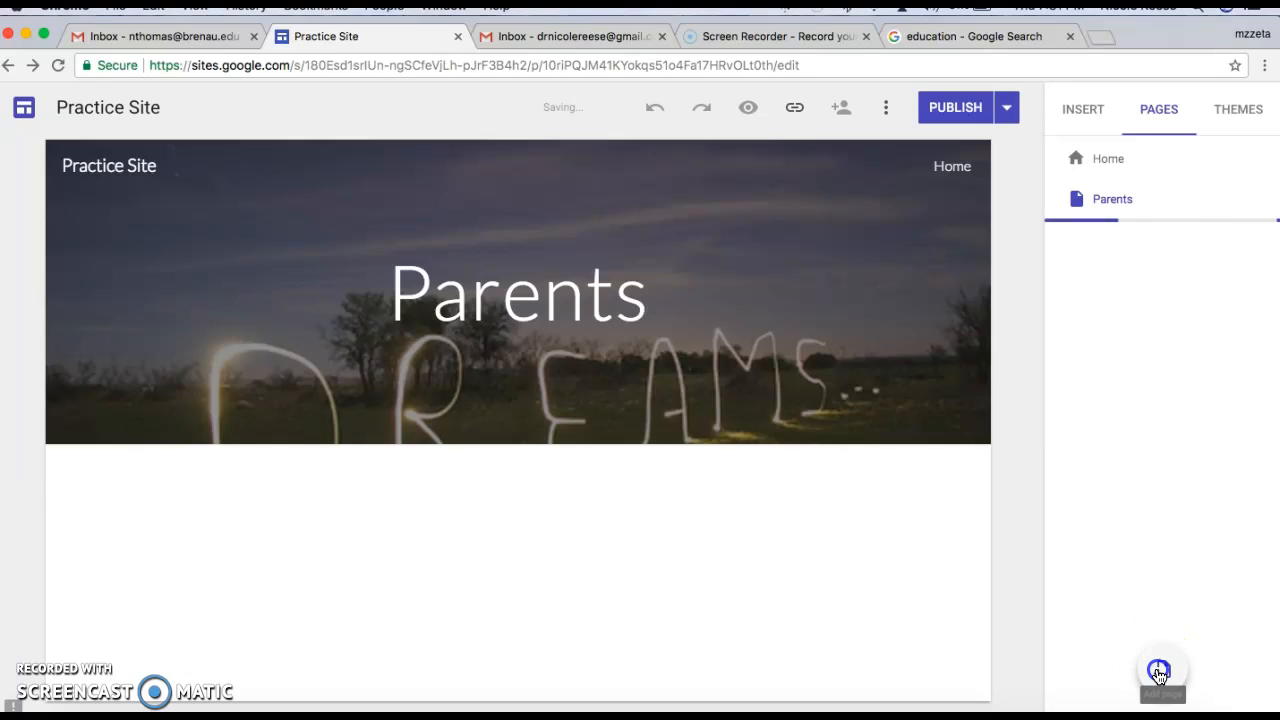
pyautogui.write('Student P')
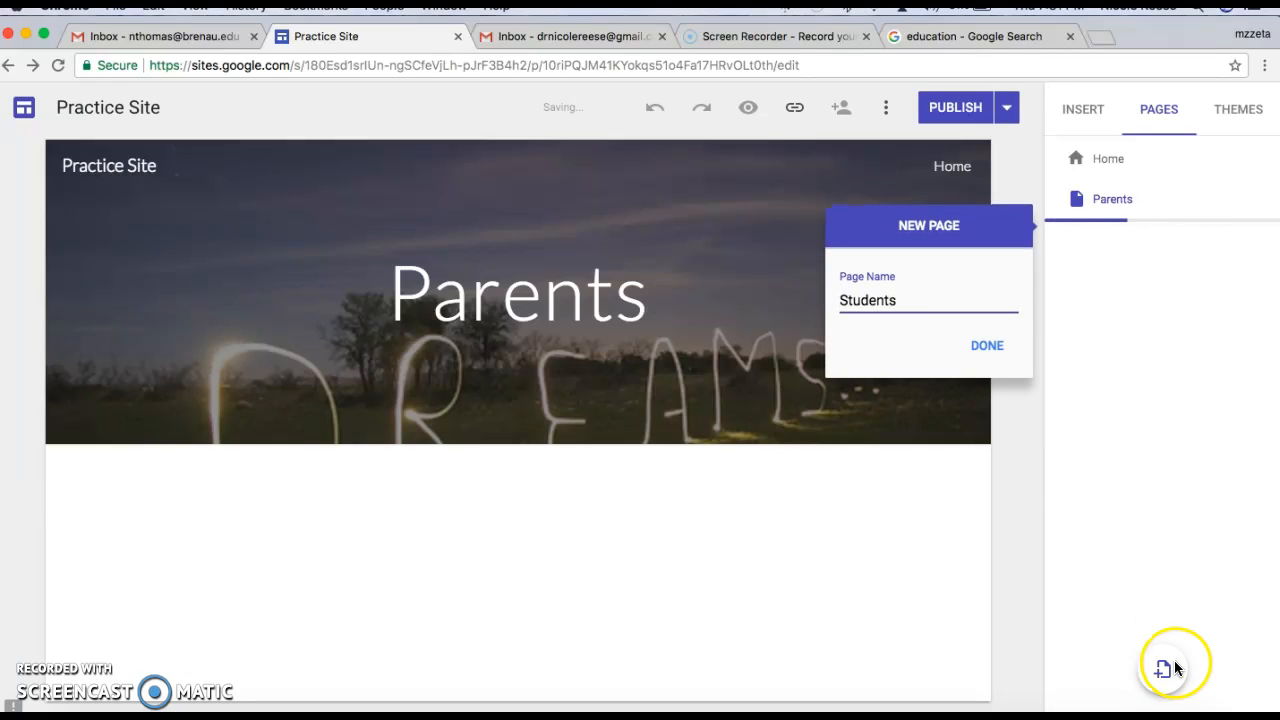
pyautogui.click(987, 348)
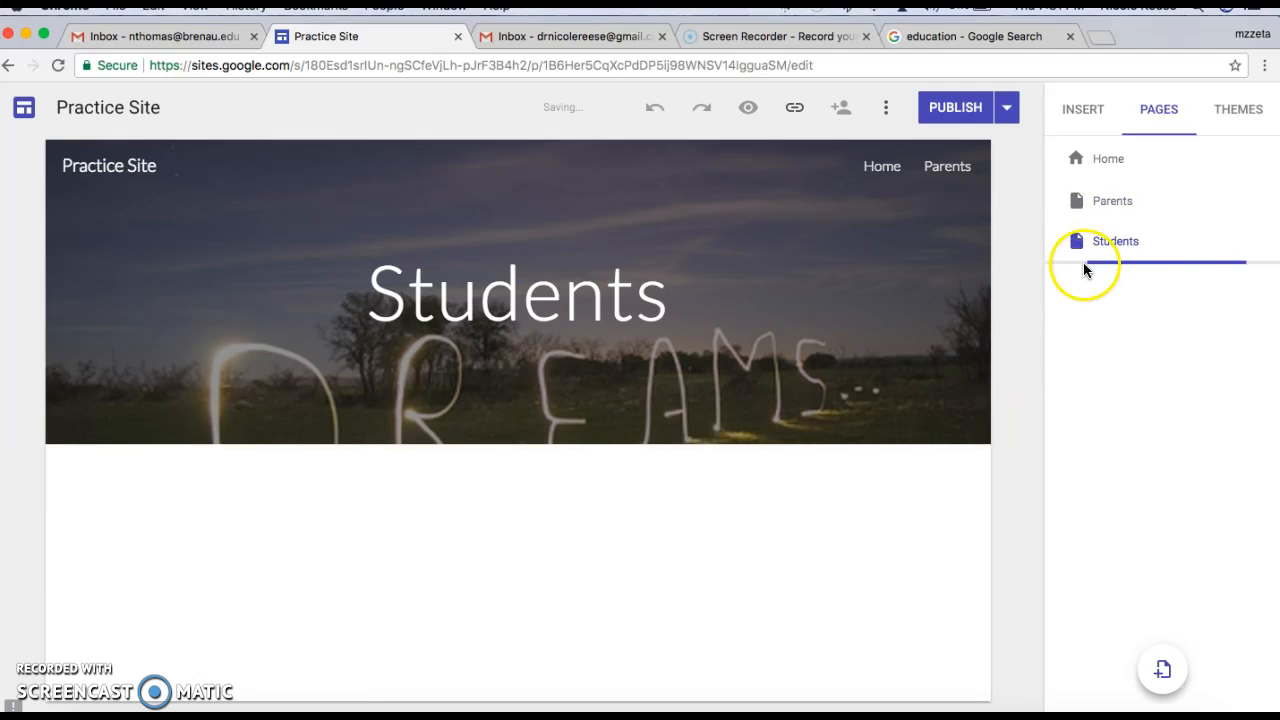
# Create a sub page named Instructional PowerPoints under the Students page.
pyautogui.click(1267, 241)
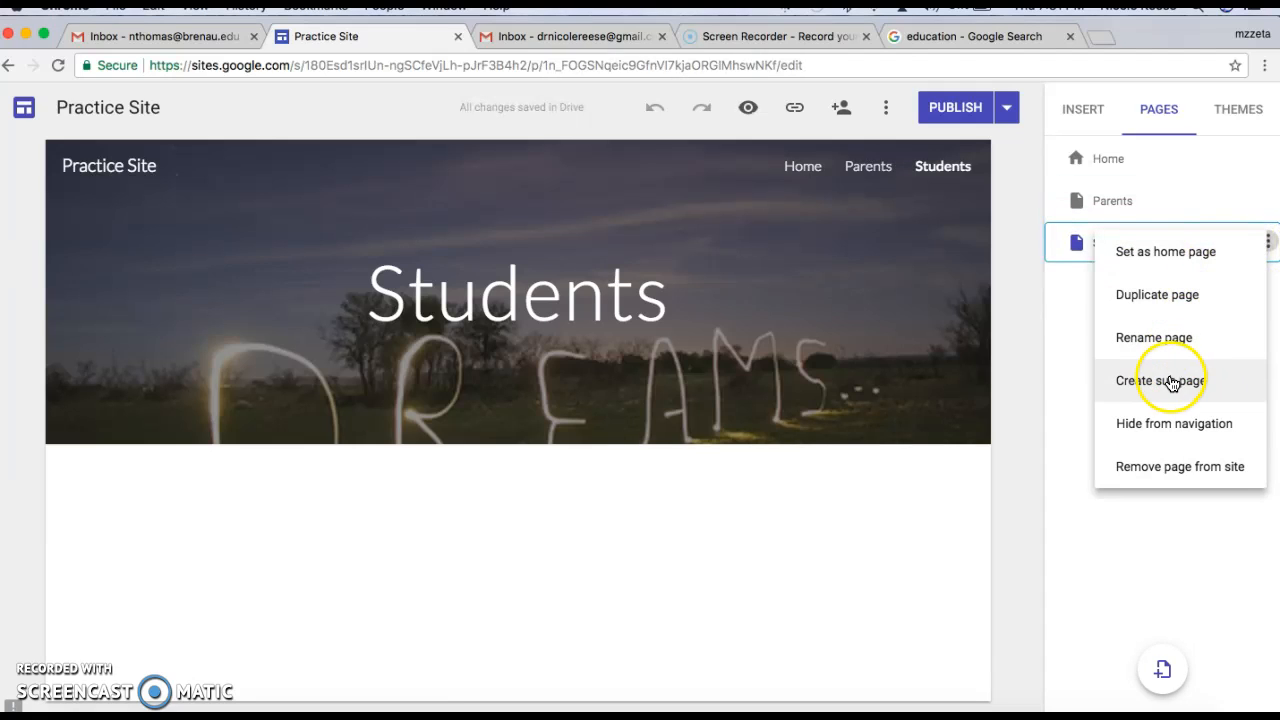
pyautogui.click(1172, 384)
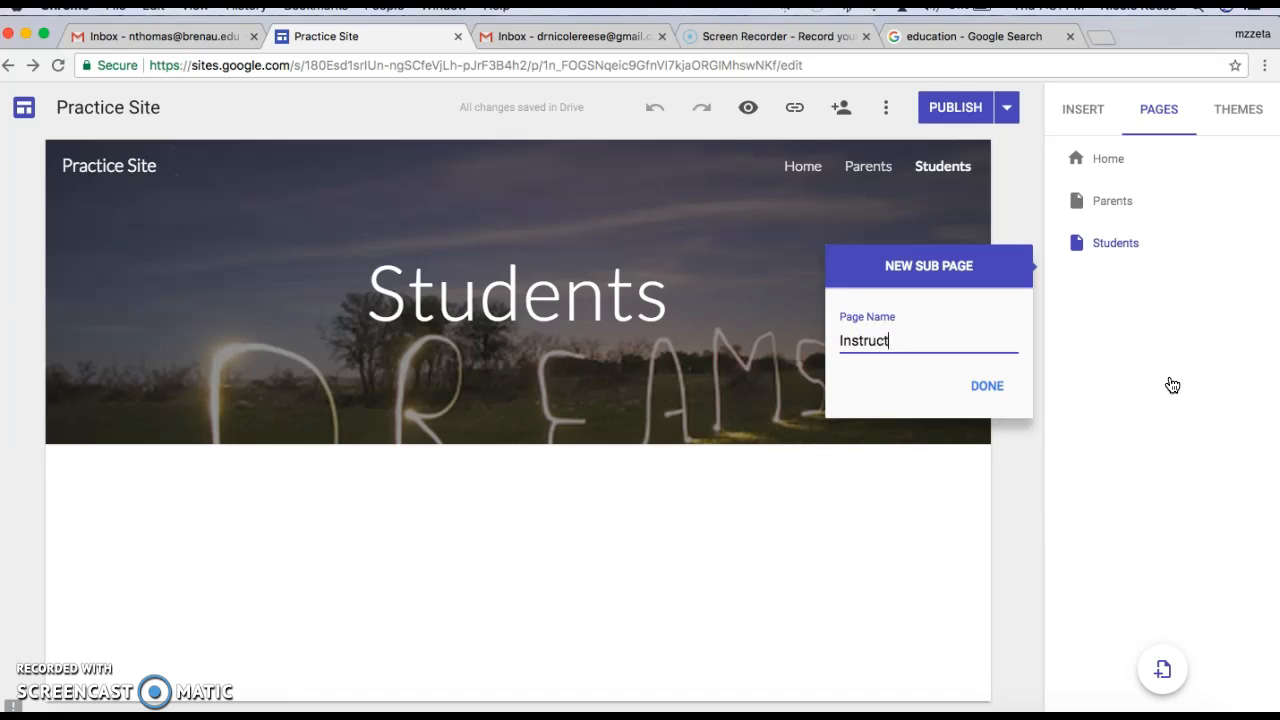
pyautogui.write('Instructional PowerPoints')
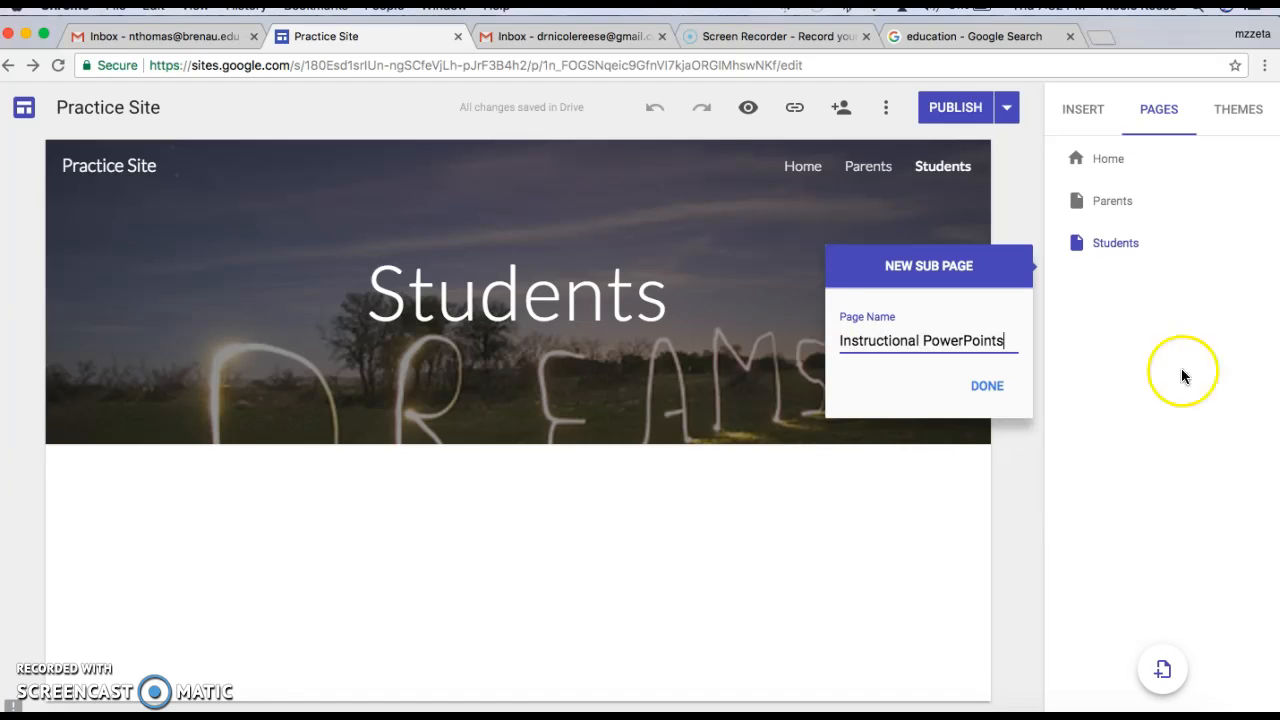
pyautogui.click(985, 390)
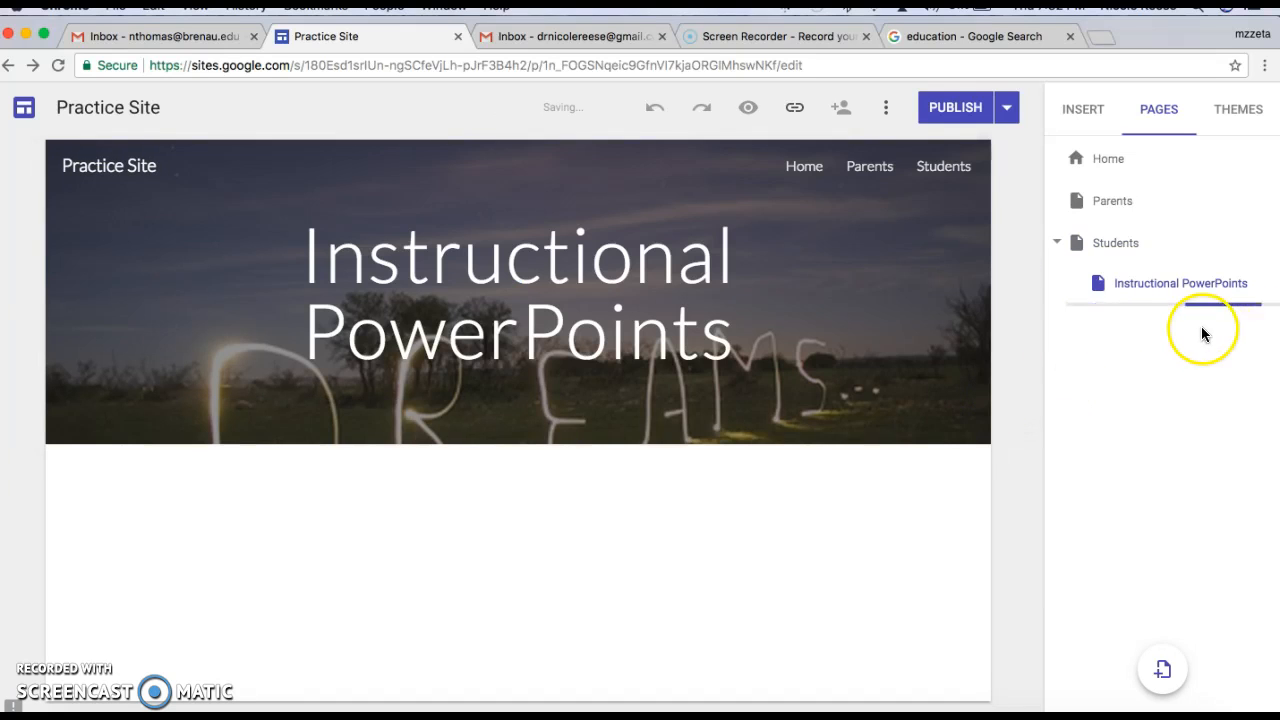
# Create another sub page under the Students page, named Homework.
pyautogui.click(1267, 242)
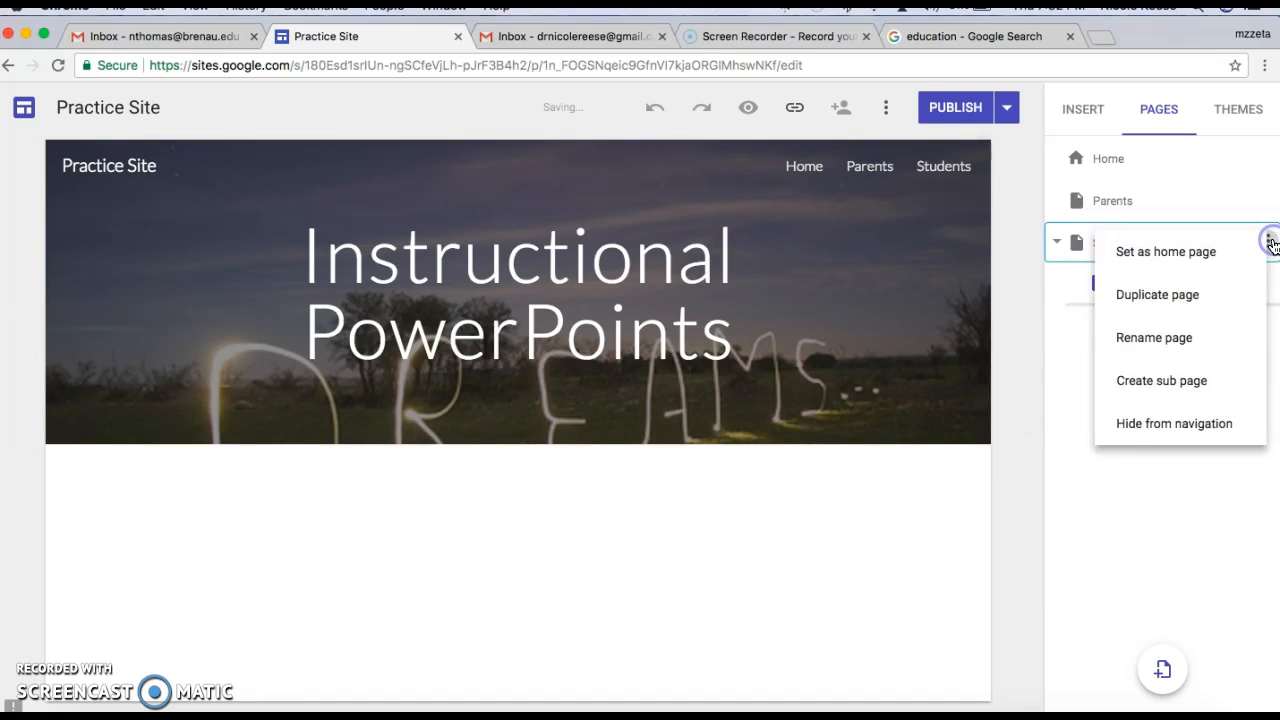
pyautogui.click(1197, 379)
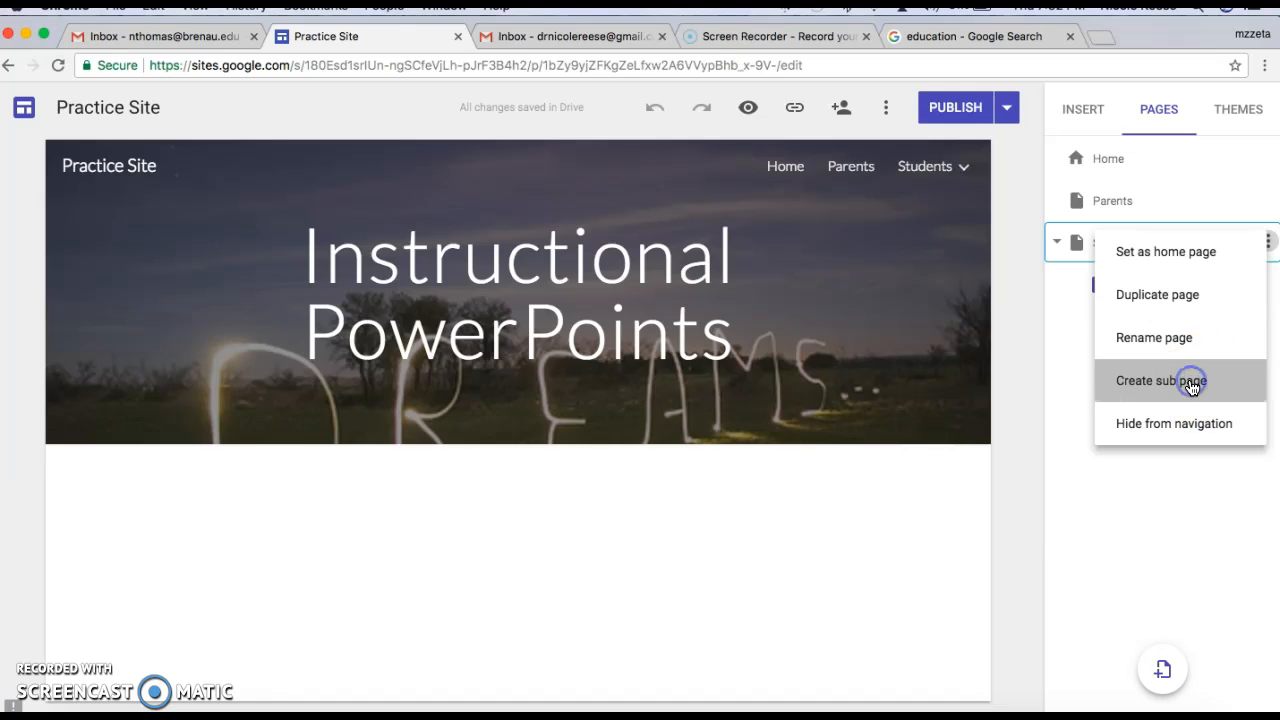
pyautogui.write('Homework')
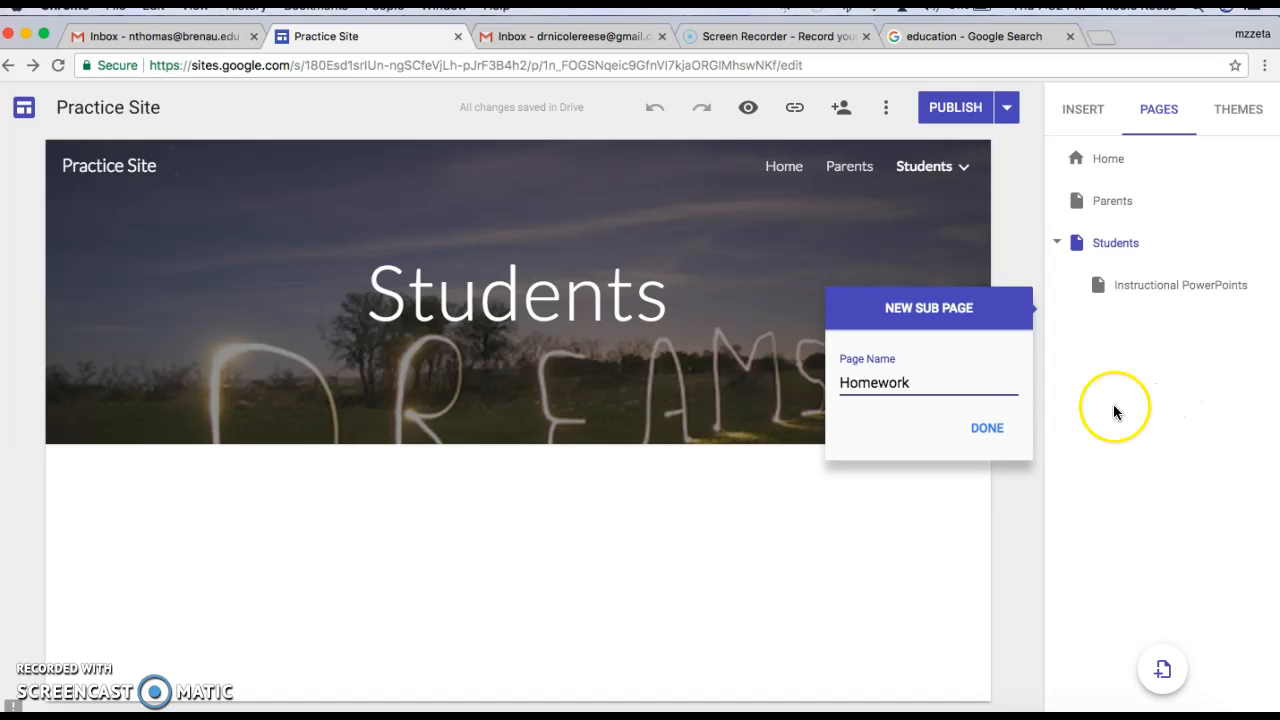
pyautogui.click(988, 428)
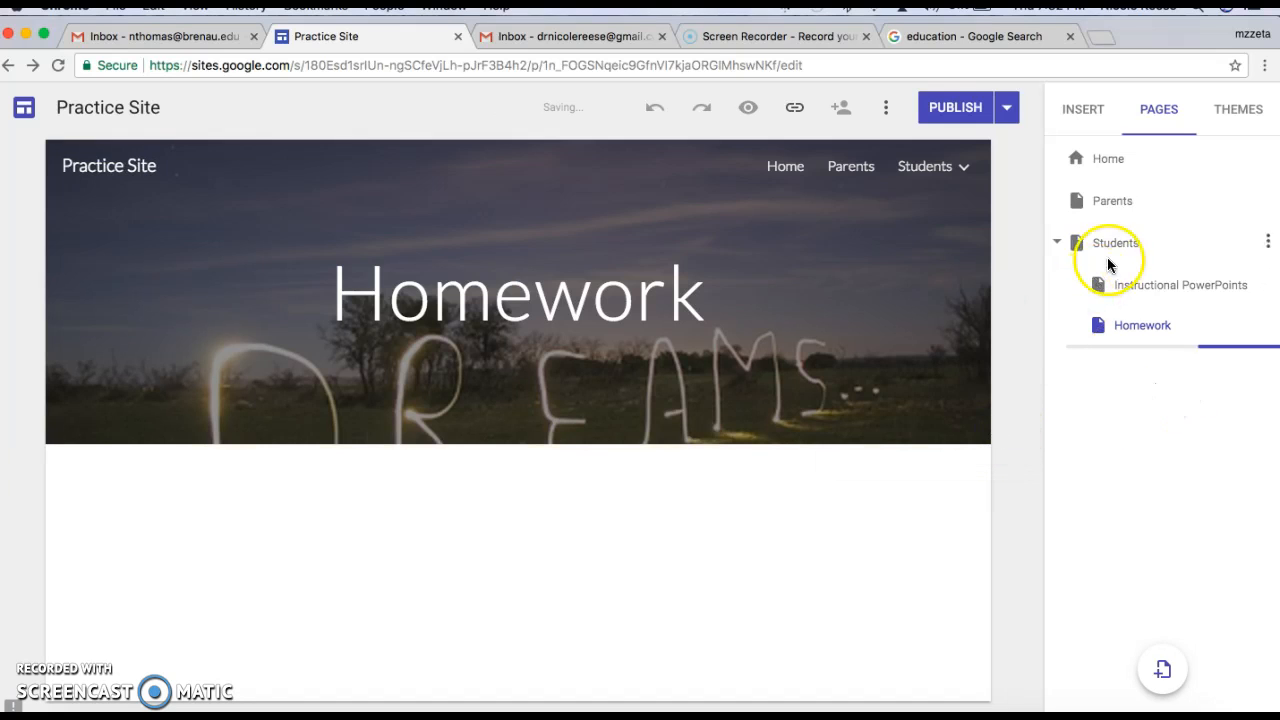
# Create a sub page named What You Need to Know under the Parents page.
pyautogui.click(1268, 201)
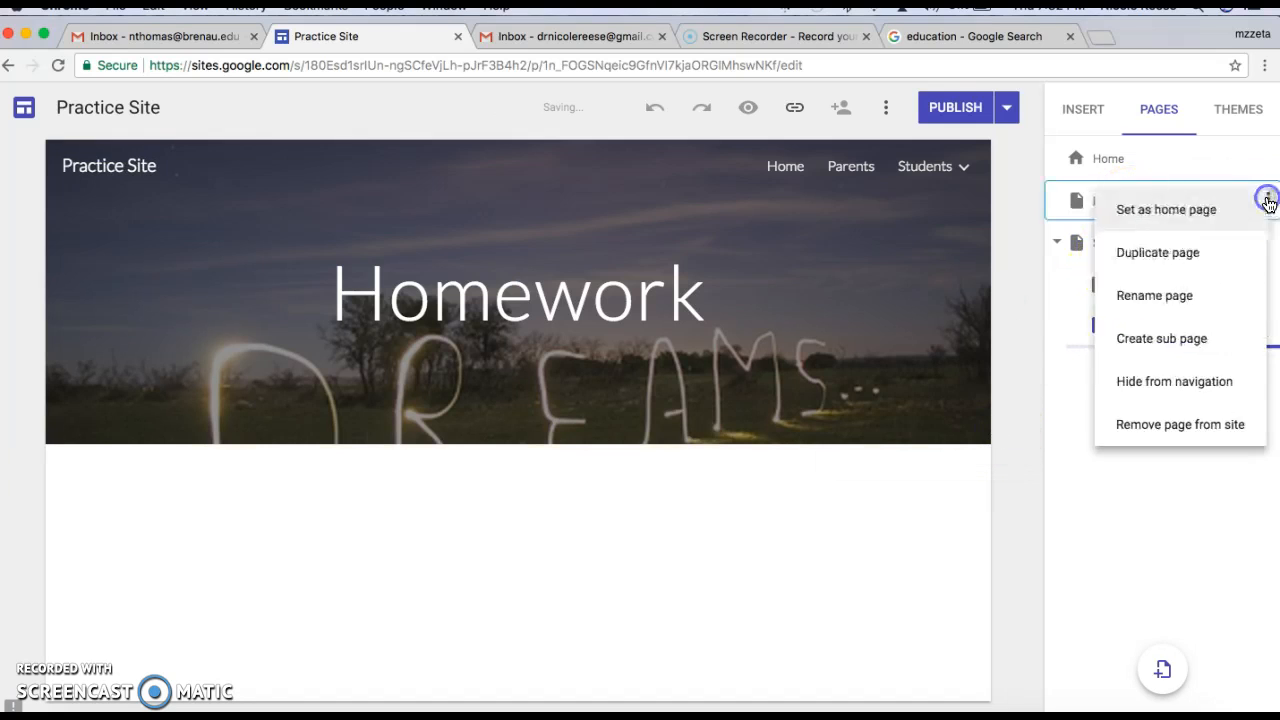
pyautogui.click(1188, 340)
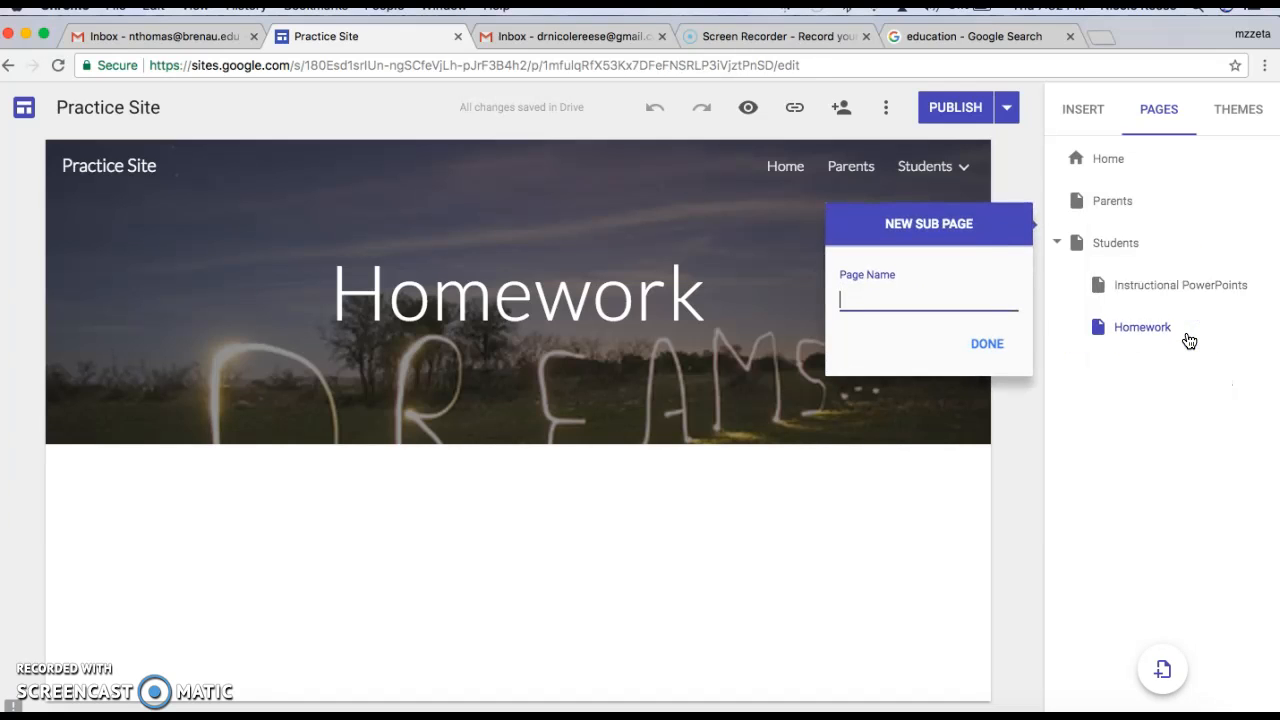
pyautogui.write('What You Need')
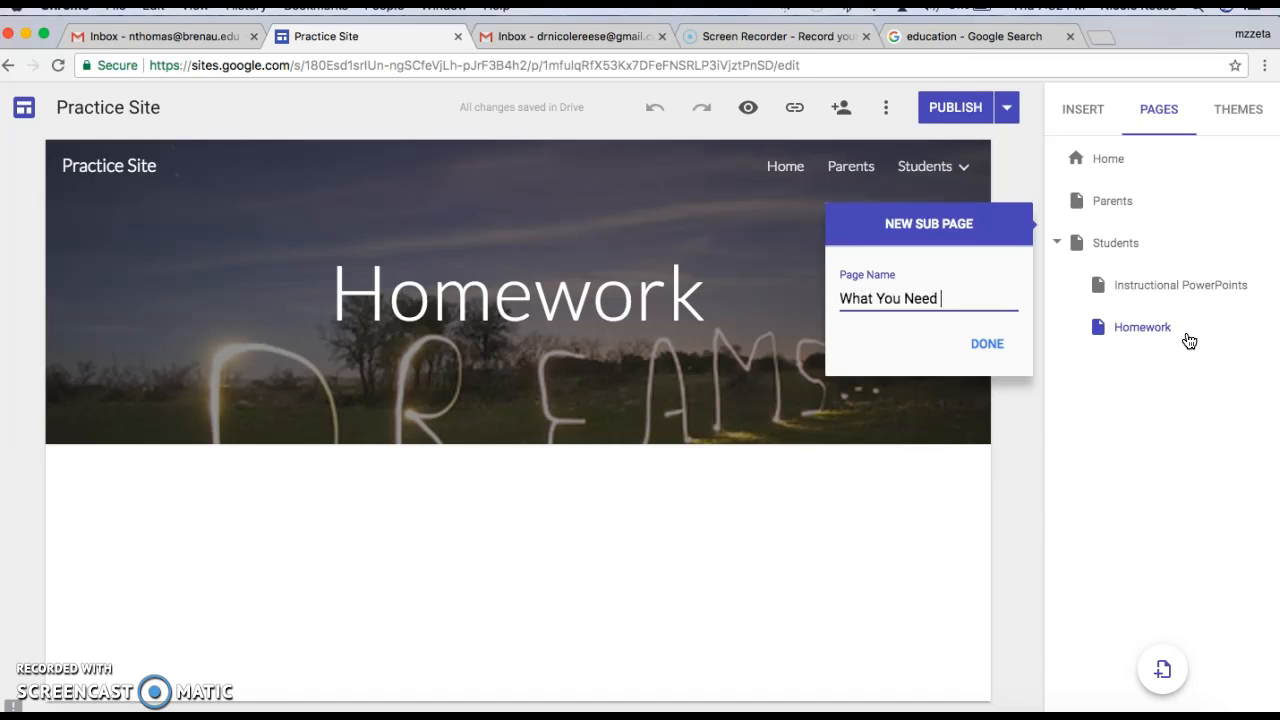
pyautogui.write(' to Kno')
pyautogui.press('BackSpace')
pyautogui.write('no')
pyautogui.click(987, 343)
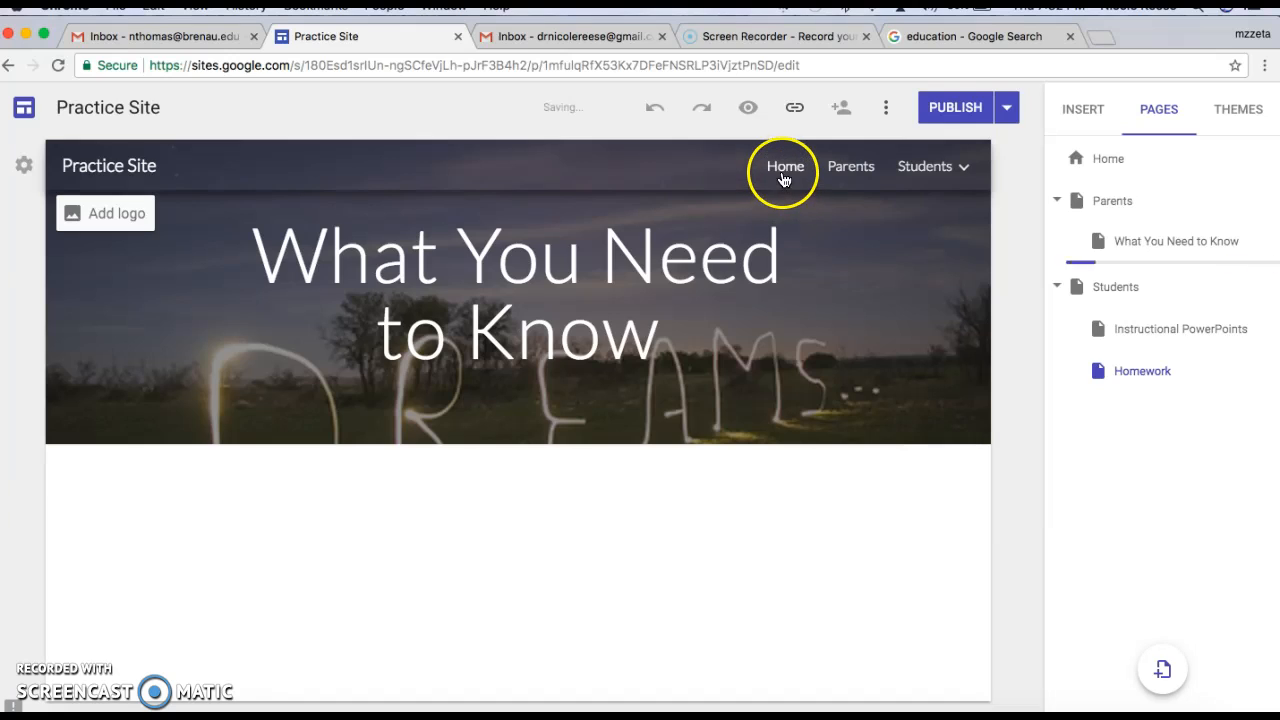
pyautogui.moveTo(937, 166)
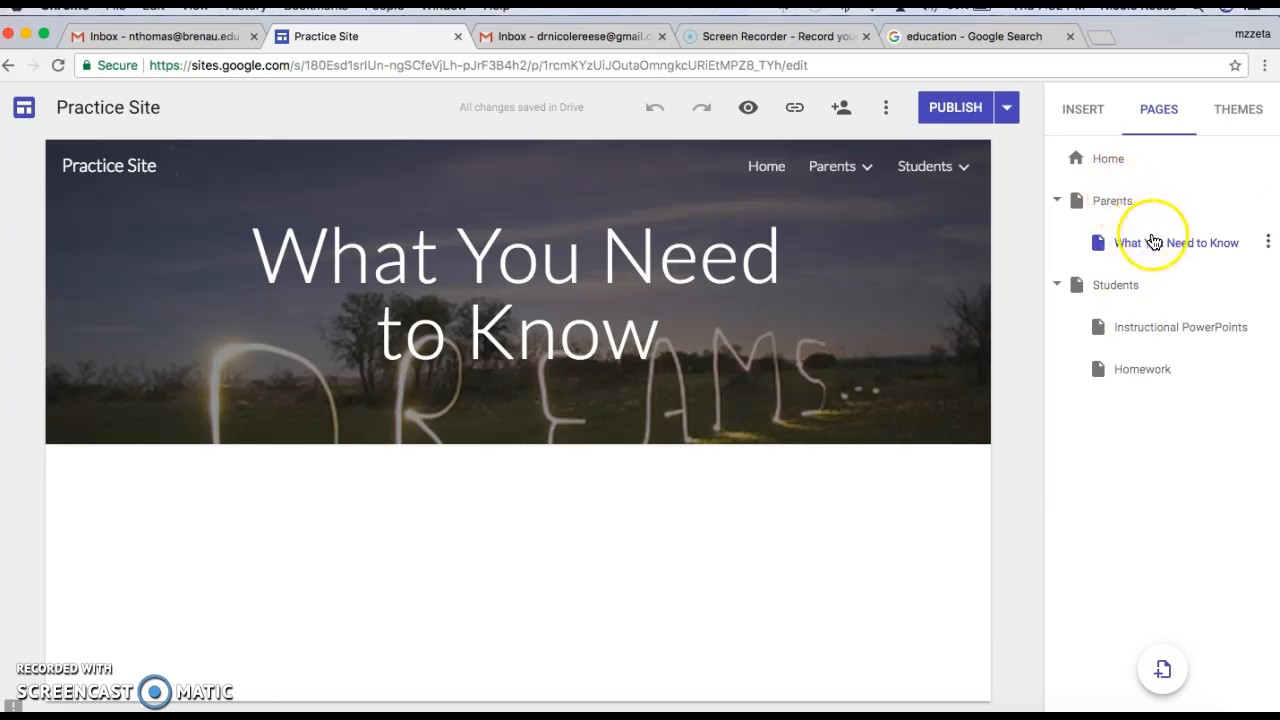
# On the Parents page, add a text box reading "Welcome to the Parent Page. Here you'll interesting information regarding your child's education....".
pyautogui.click(1116, 208)
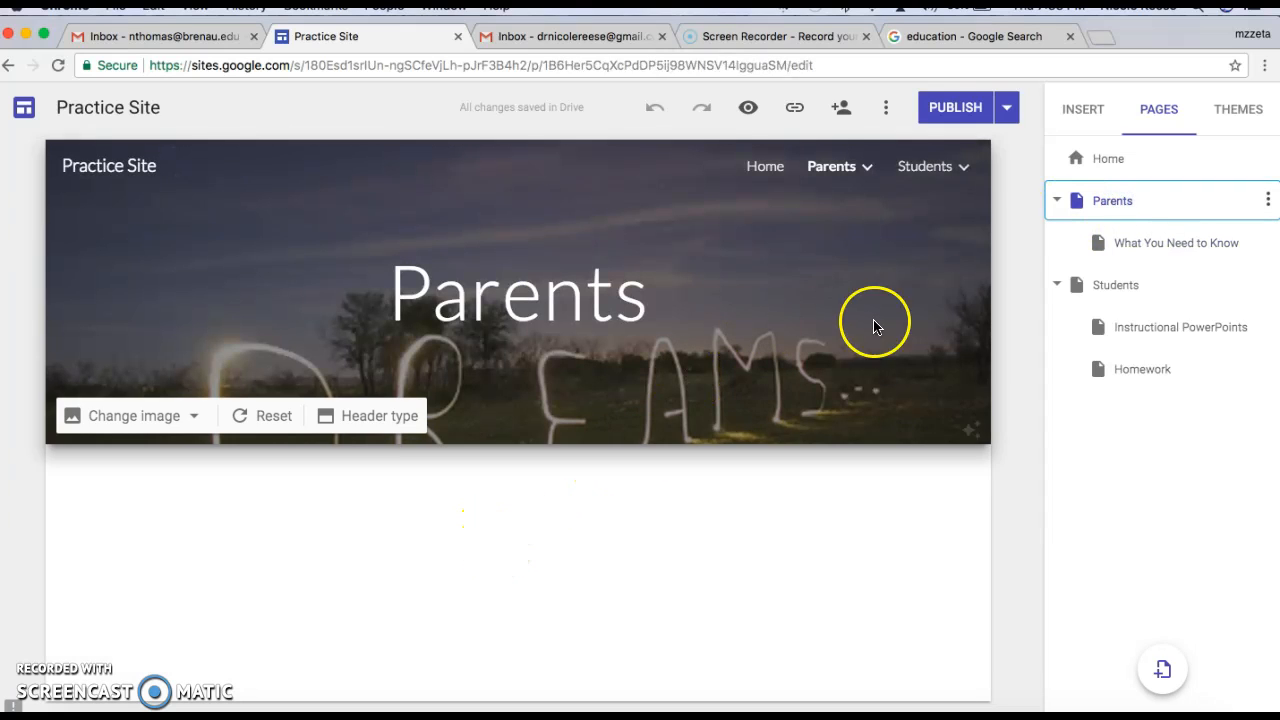
pyautogui.click(1080, 112)
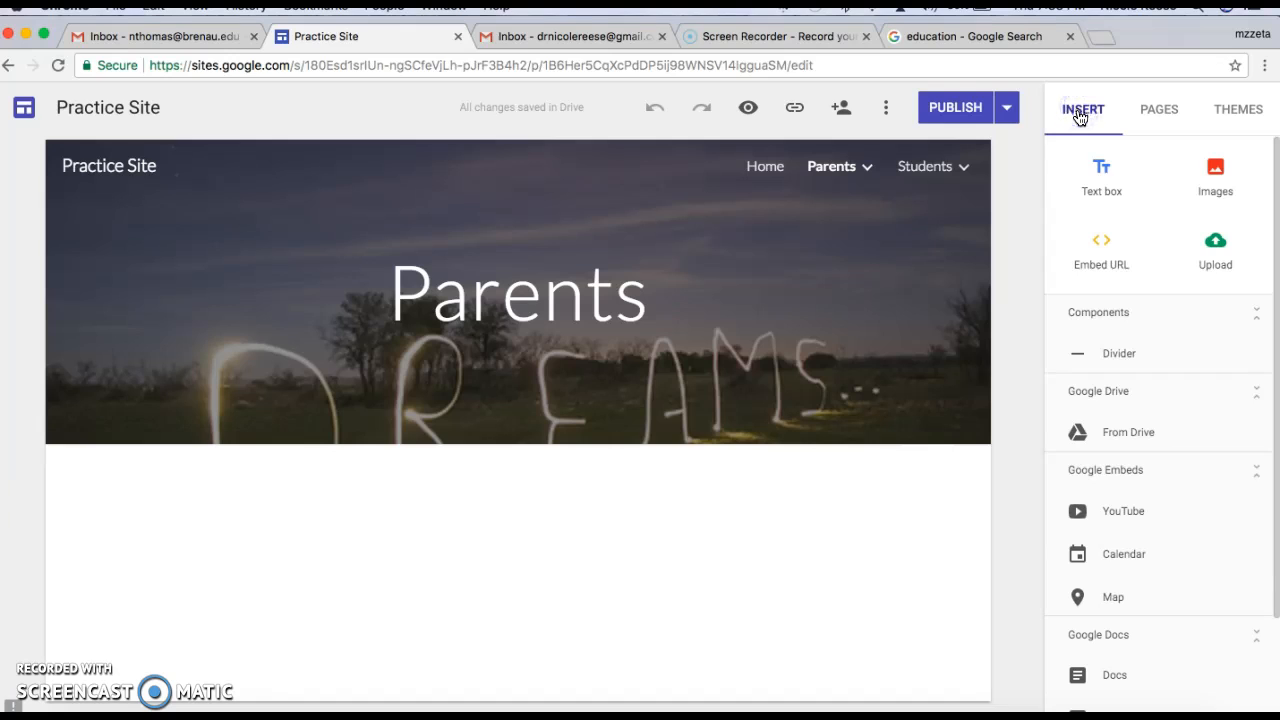
pyautogui.click(1100, 175)
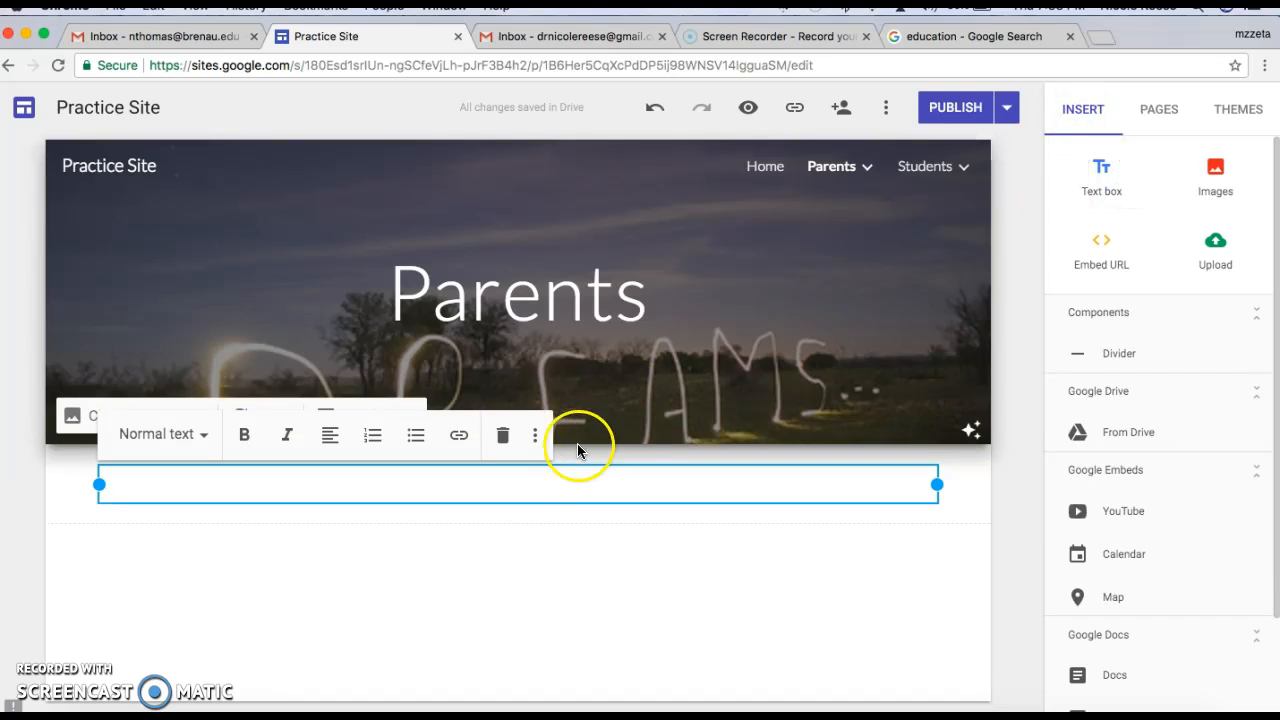
pyautogui.click(529, 482)
pyautogui.write('Welcome to the ')
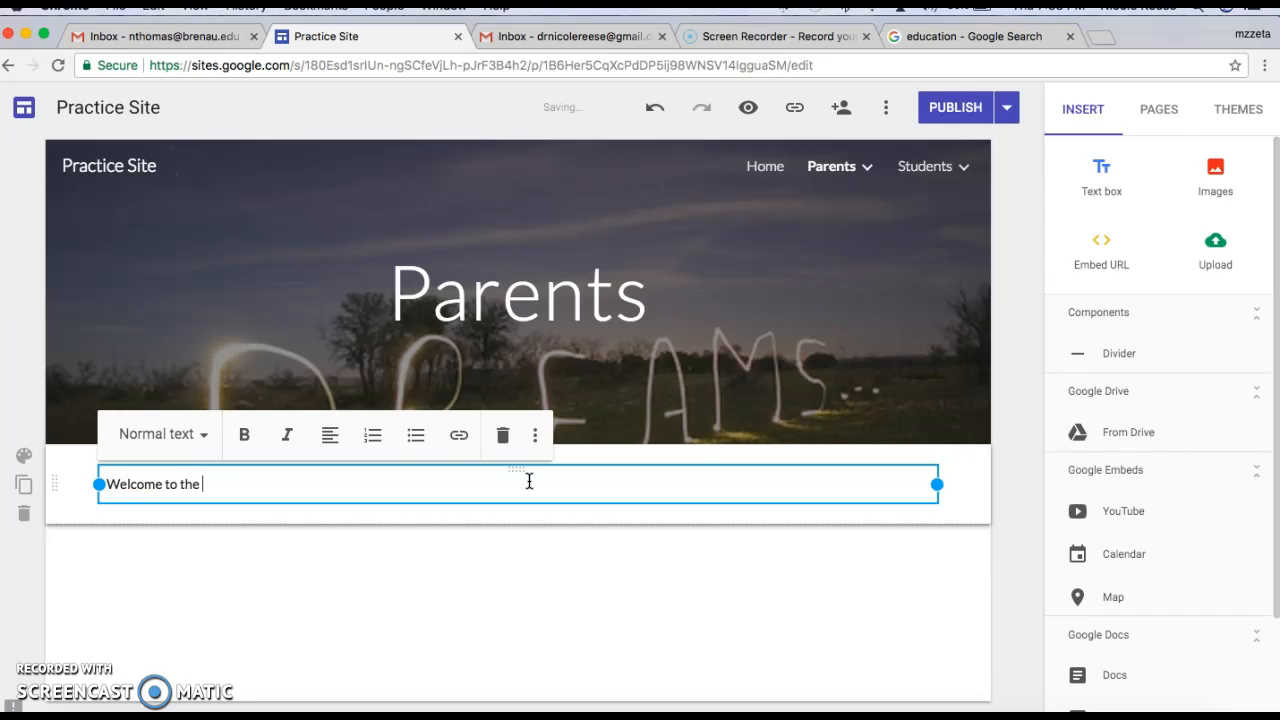
pyautogui.write("Parent Page.  Here you'll interesting inf")
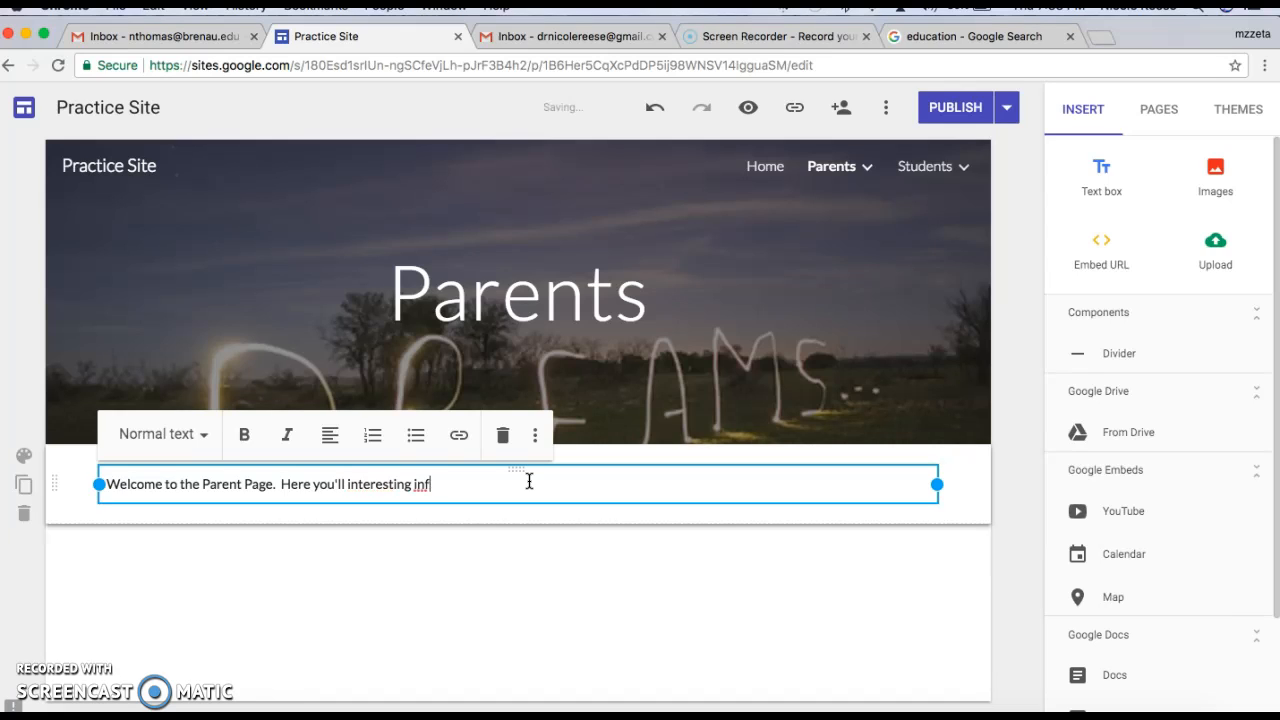
pyautogui.write("ormation regarding your child's education....")
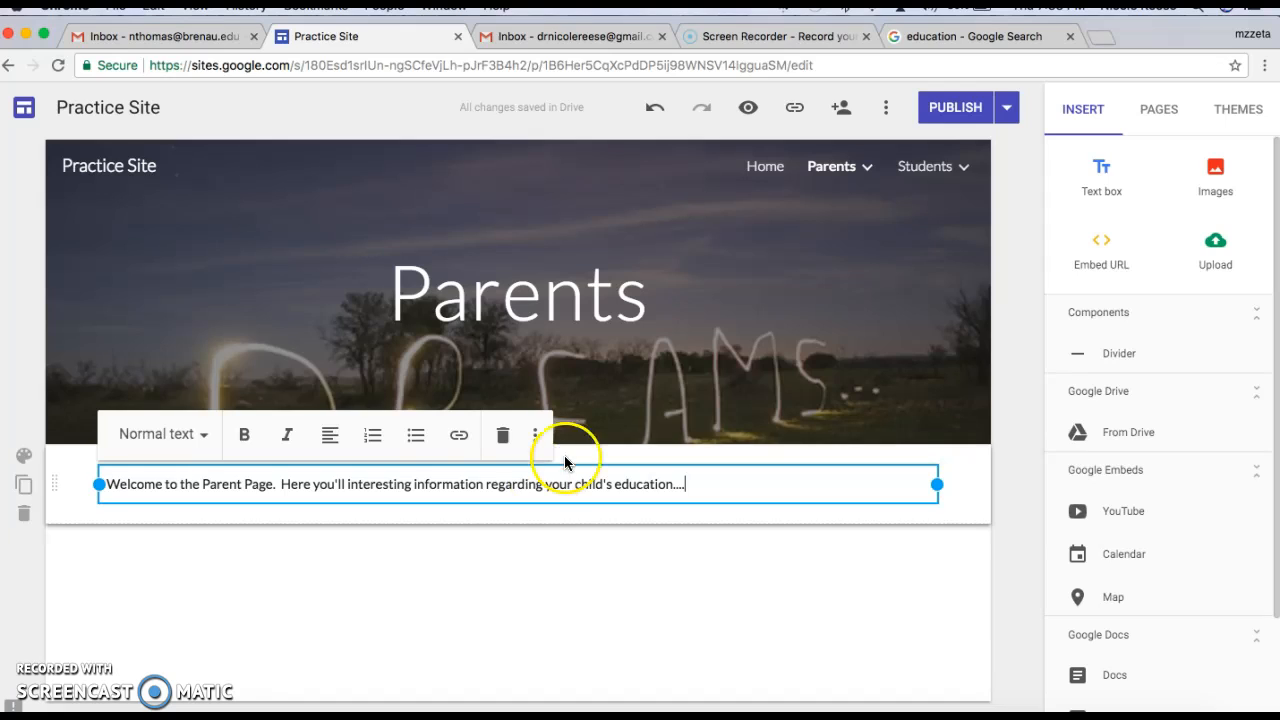
pyautogui.click(1218, 248)
pyautogui.click(1107, 246)
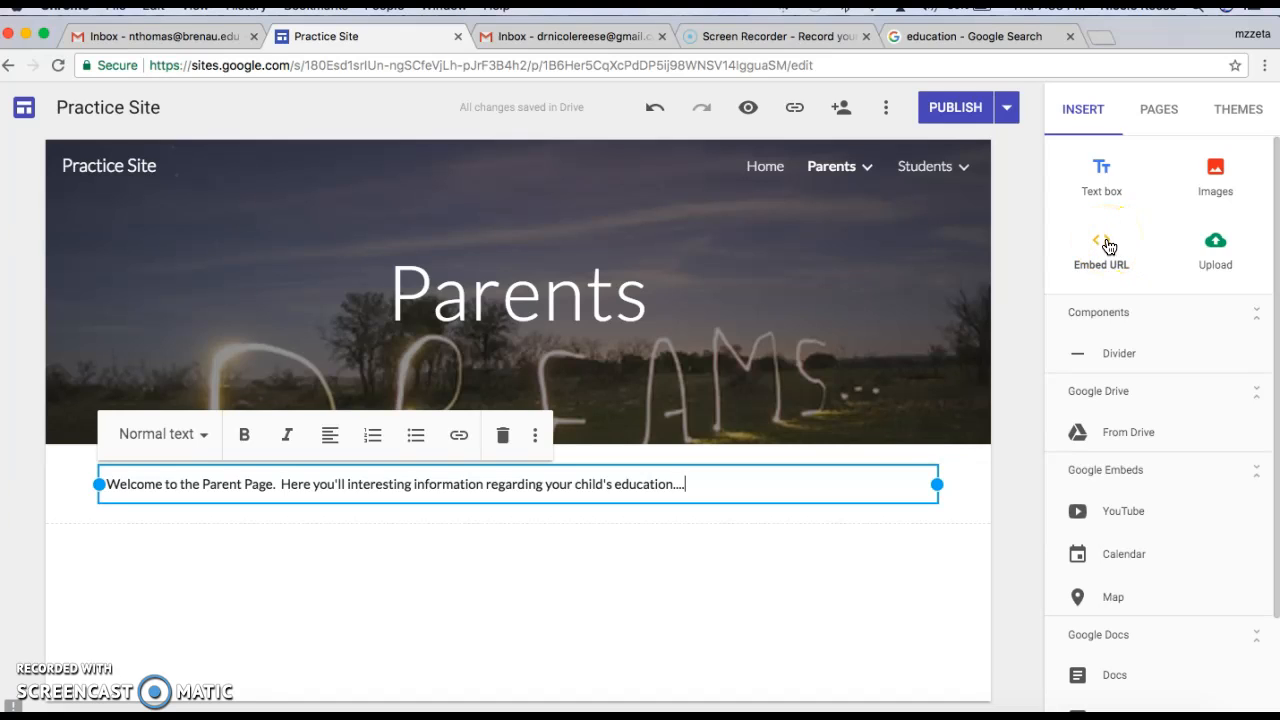
# Create a second sub page under the Parents page, named Helpful Sites.
pyautogui.click(1155, 113)
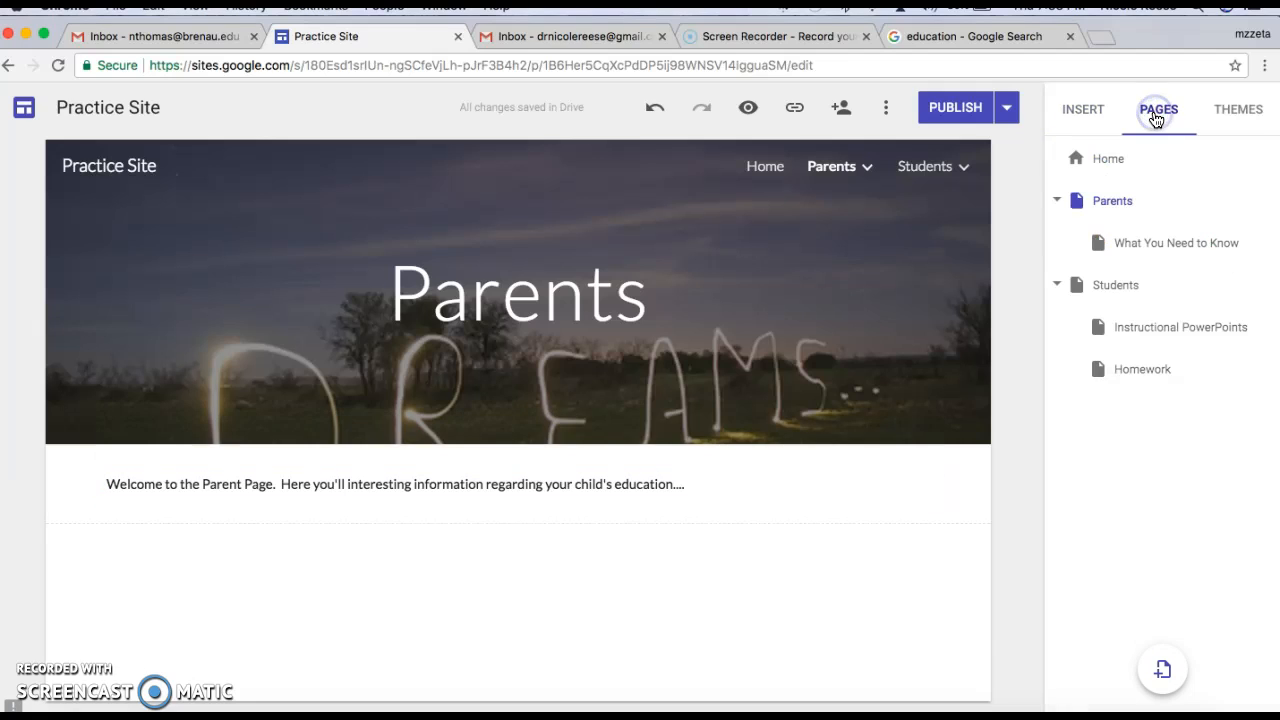
pyautogui.click(1266, 200)
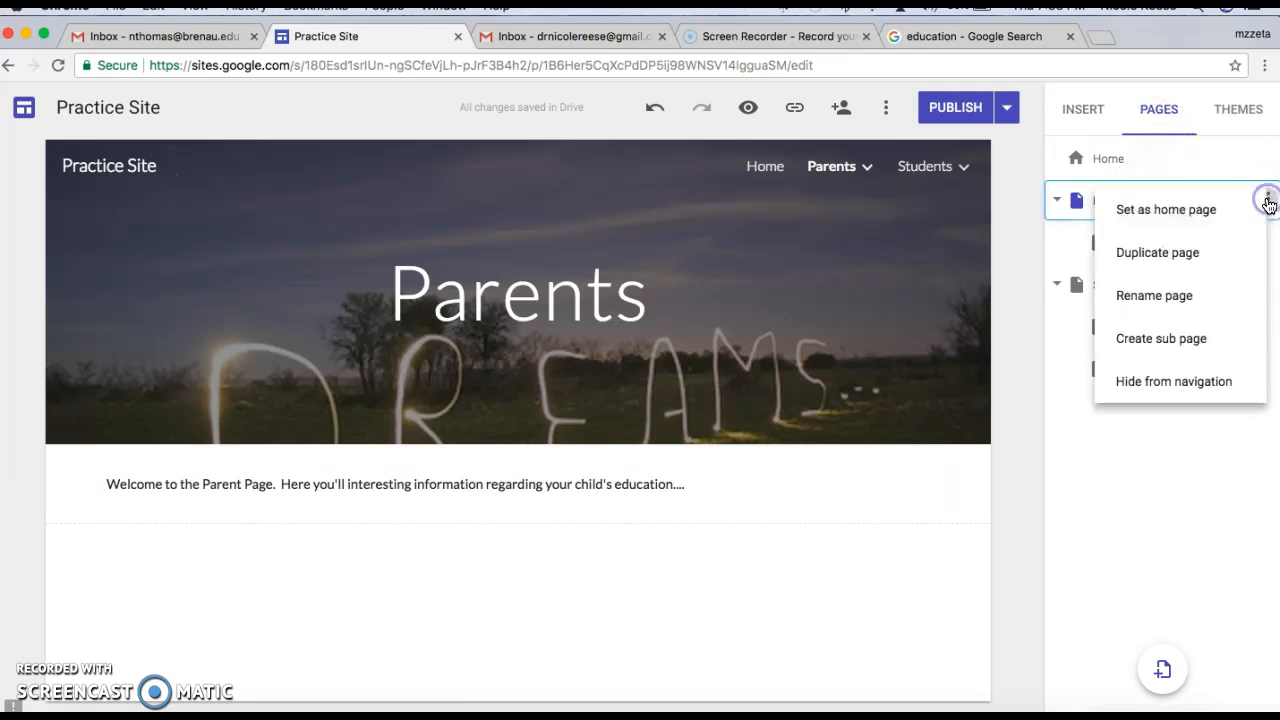
pyautogui.click(1175, 338)
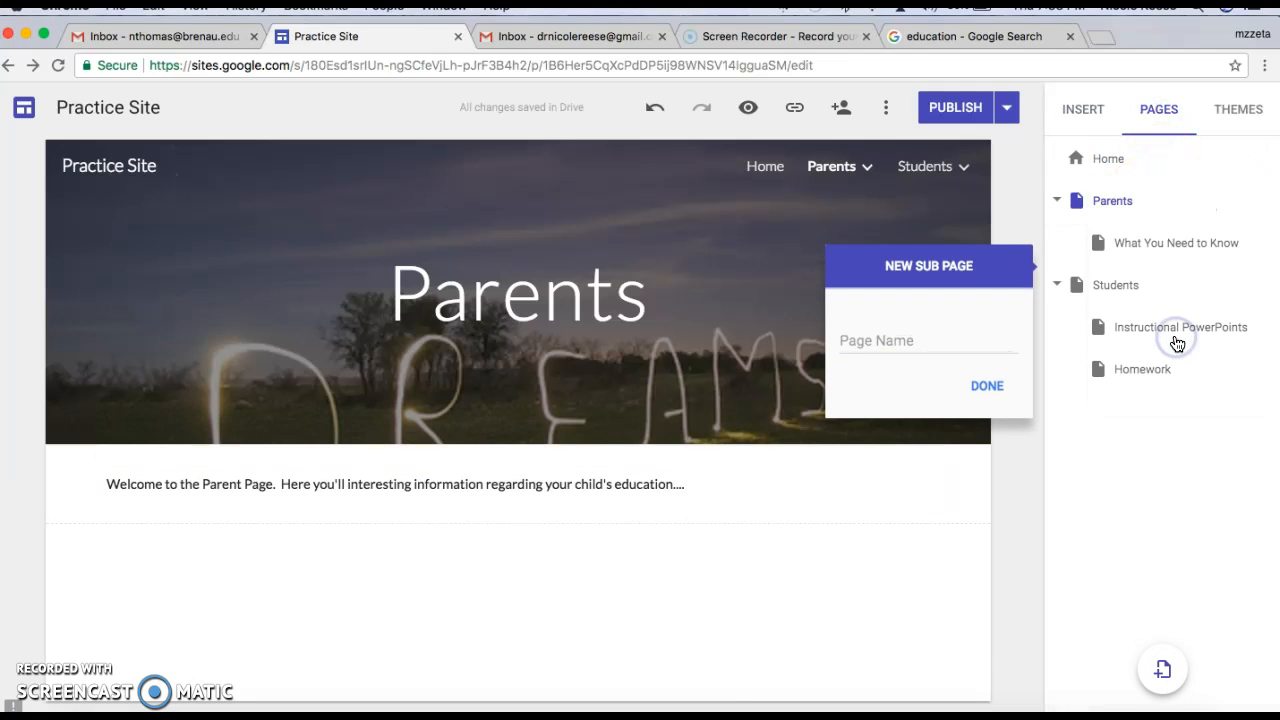
pyautogui.click(854, 339)
pyautogui.write('Helpful Sites')
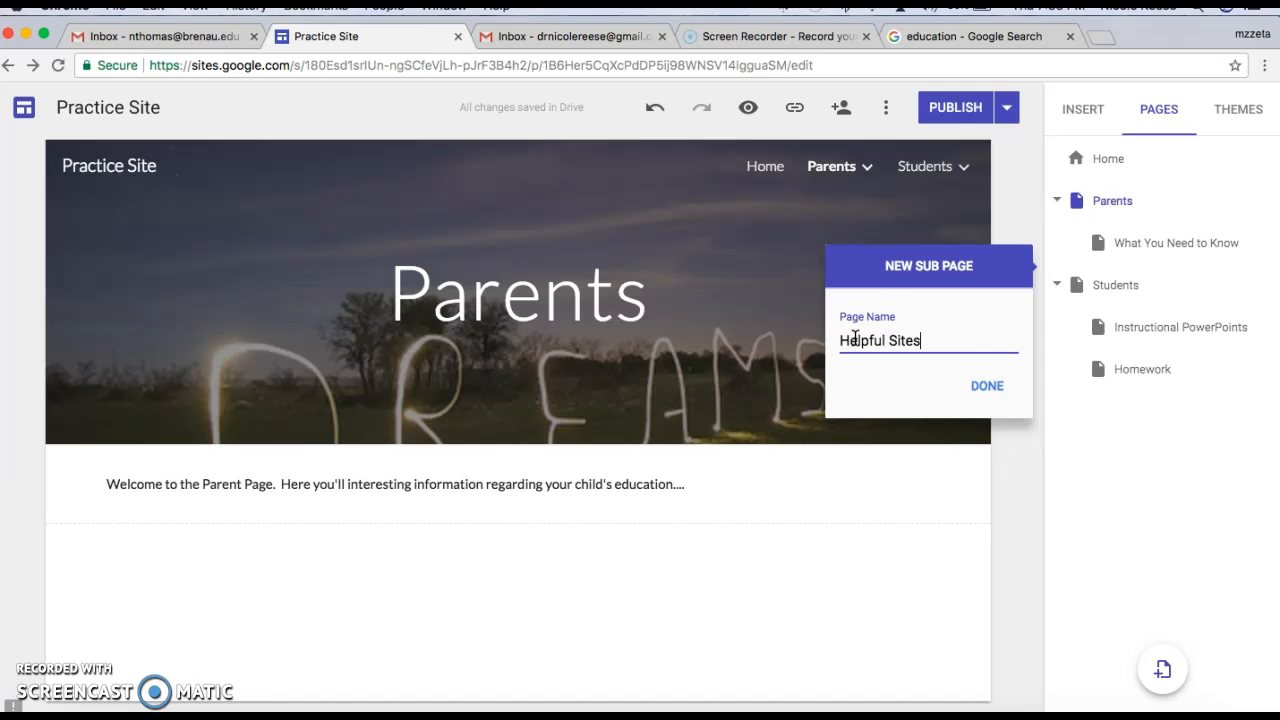
pyautogui.click(986, 385)
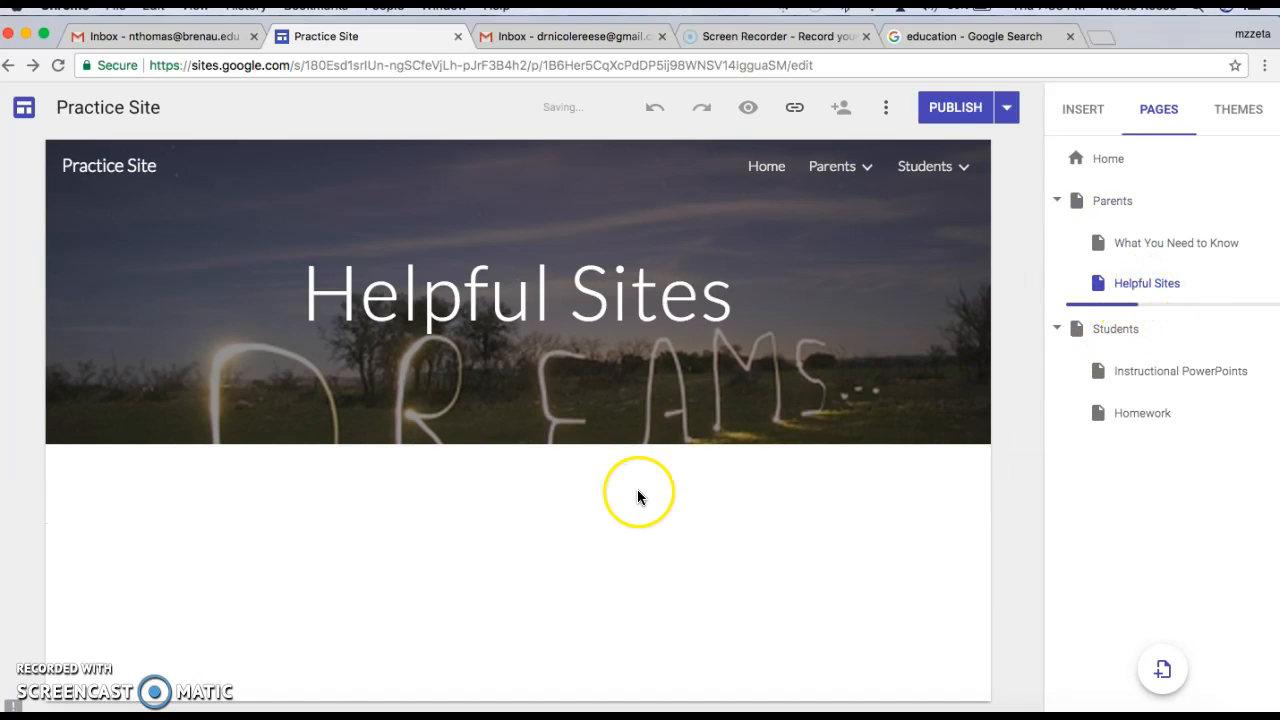
# Review the kinds of content that can be inserted on the Helpful Sites page, including the Google Docs types.
pyautogui.click(1085, 110)
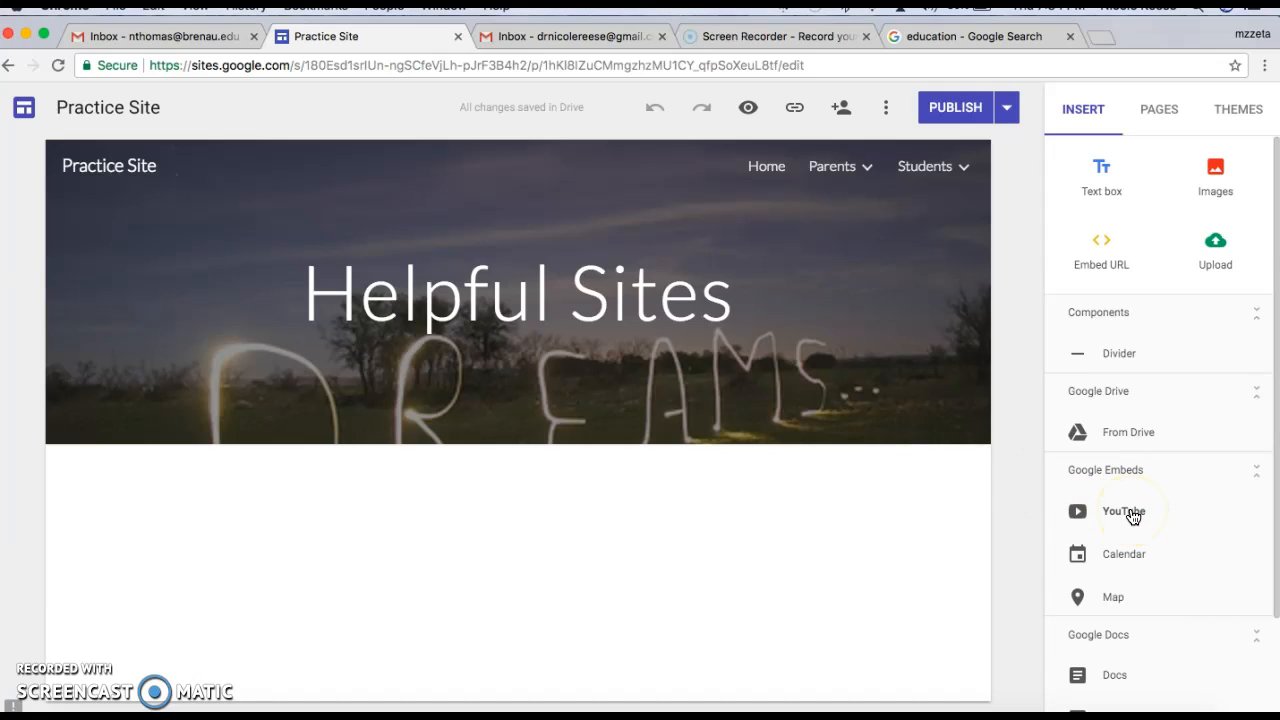
pyautogui.scroll(-3, 1133, 516)
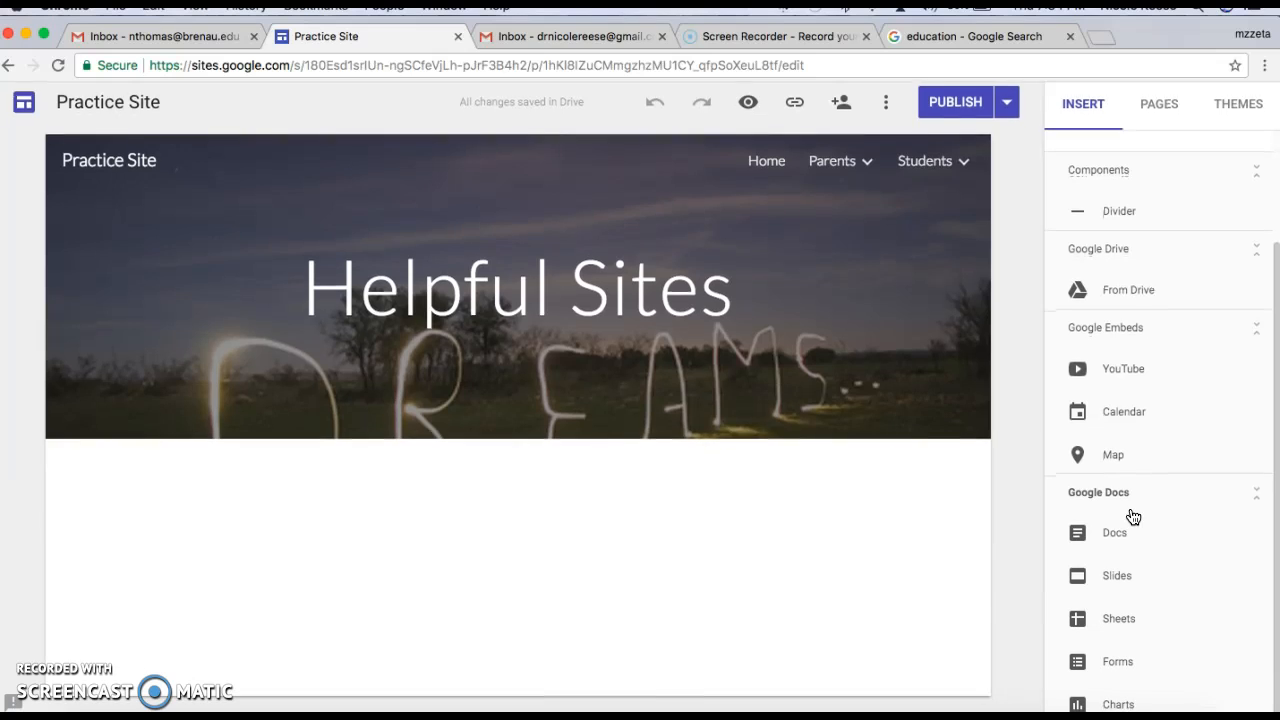
pyautogui.click(1114, 585)
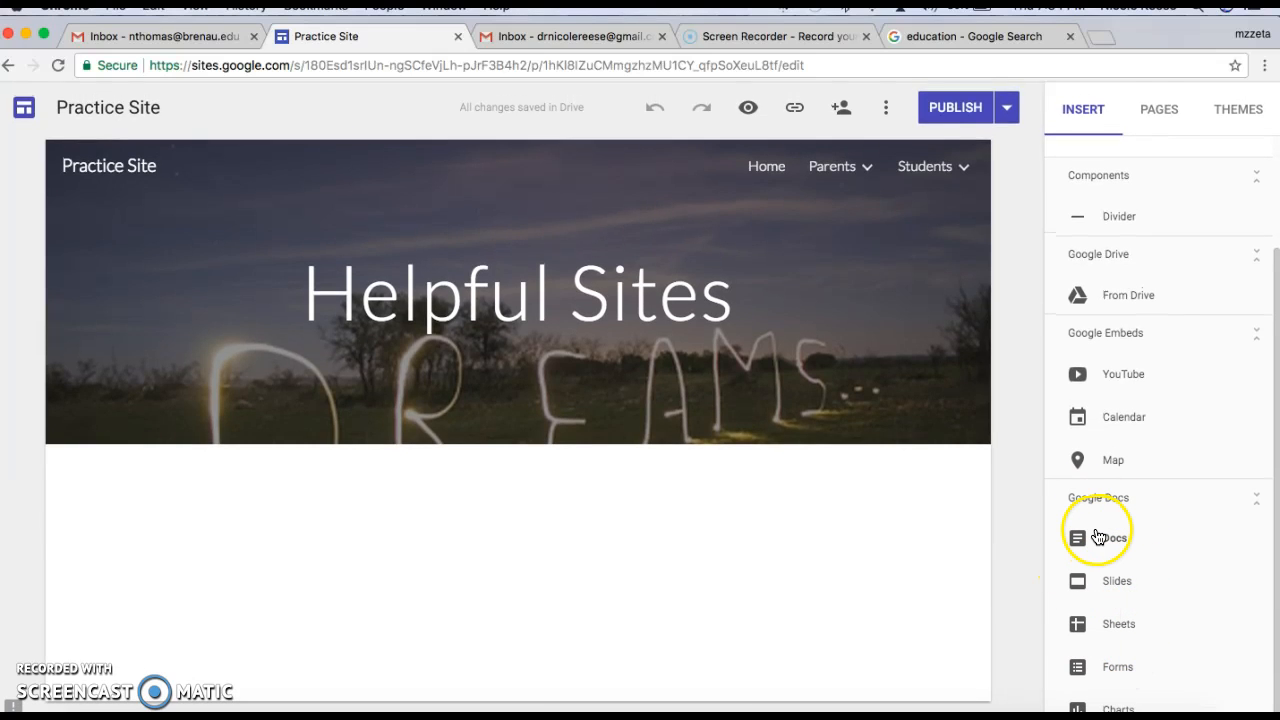
# Try the Vision theme on the site and switch to the Impression theme.
pyautogui.click(1239, 111)
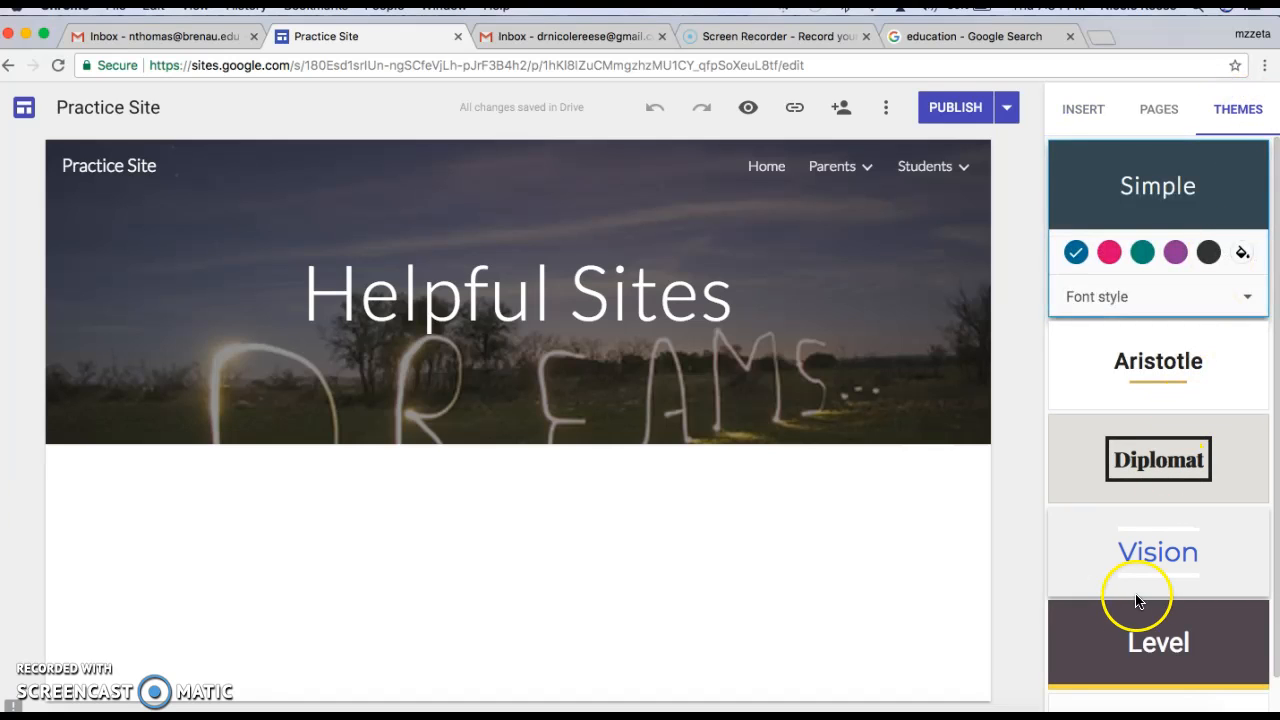
pyautogui.click(1143, 558)
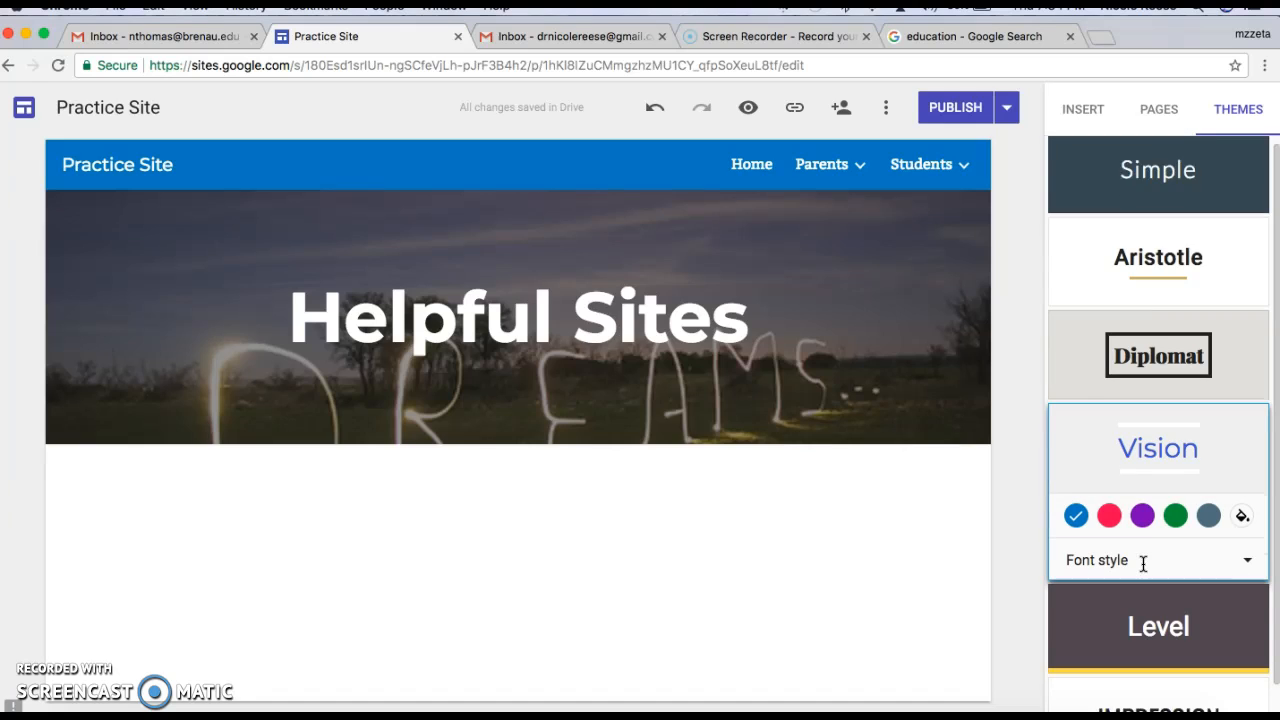
pyautogui.click(1143, 655)
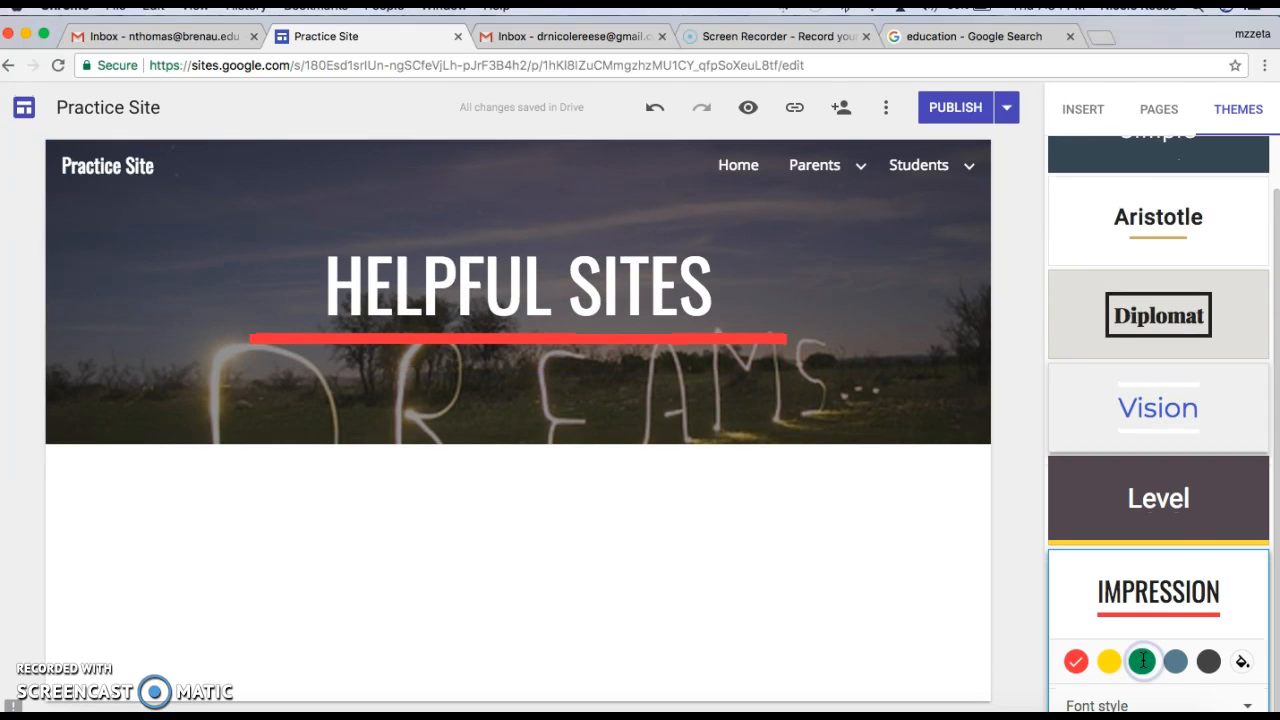
# Try the Level, Vision, Diplomat and Aristotle themes on the site and settle on the Simple theme.
pyautogui.click(1164, 497)
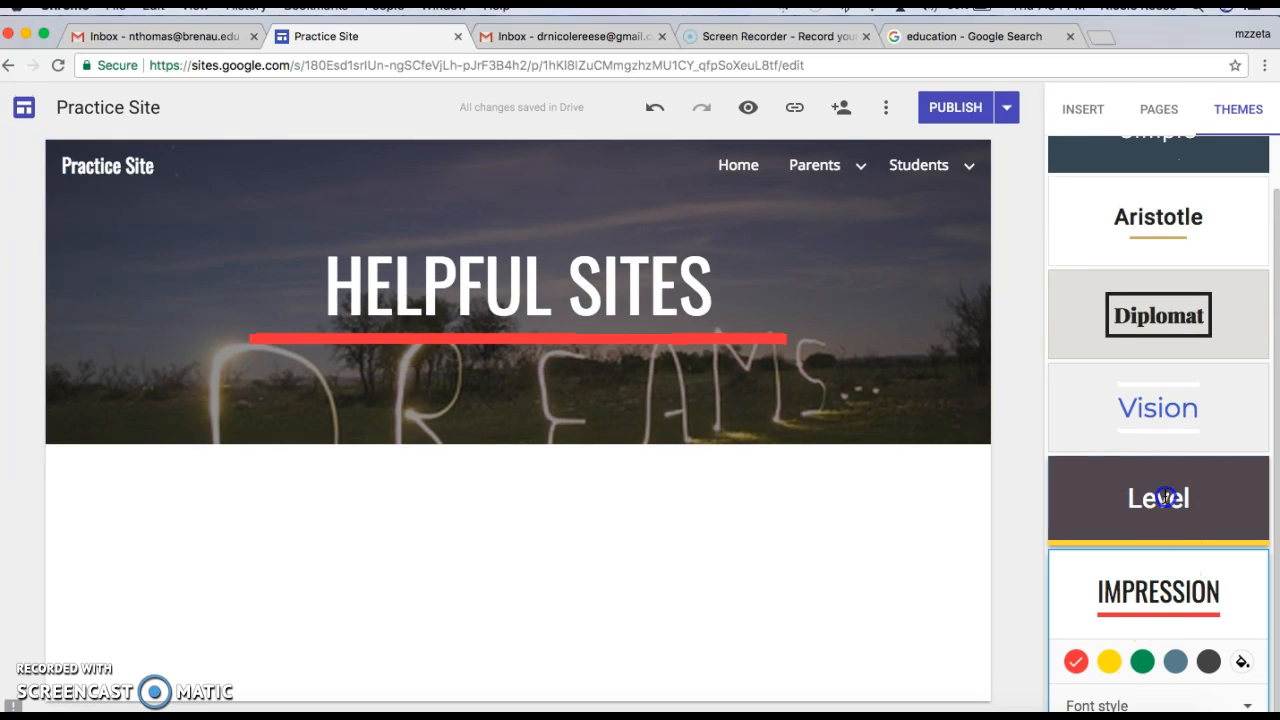
pyautogui.click(1157, 408)
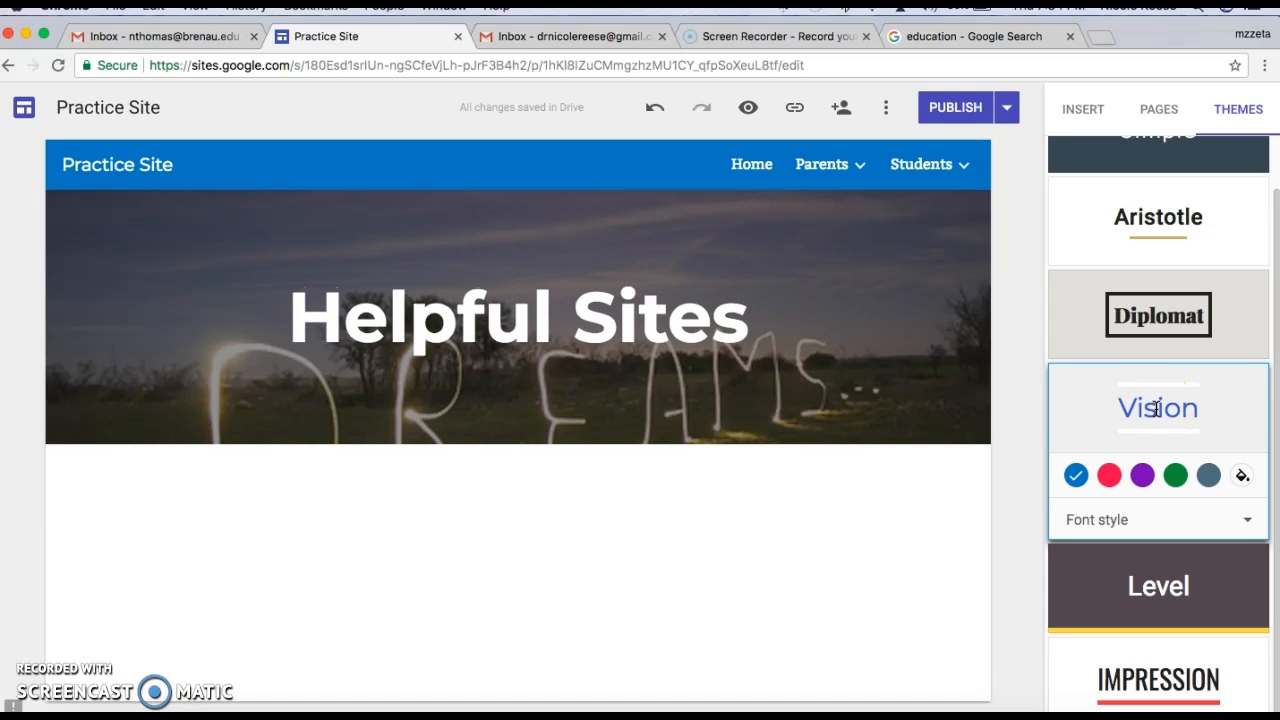
pyautogui.click(1150, 325)
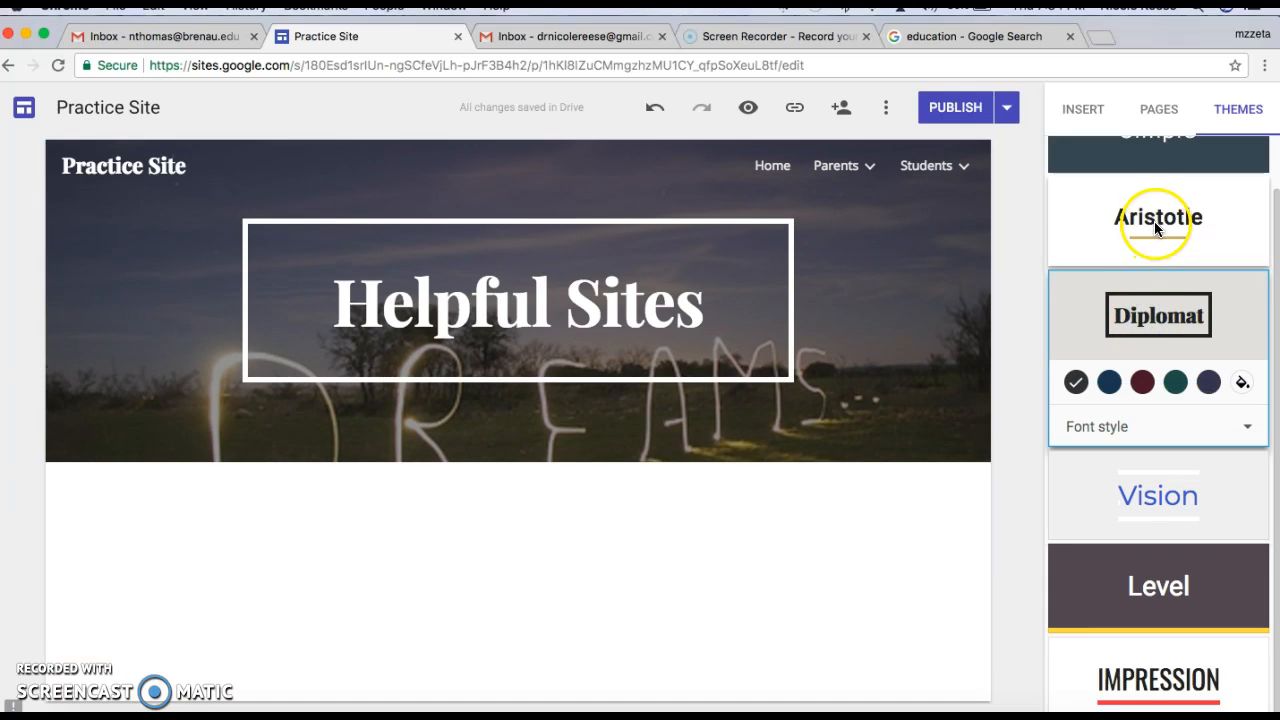
pyautogui.click(1157, 210)
pyautogui.scroll(1, 1157, 210)
pyautogui.click(1155, 204)
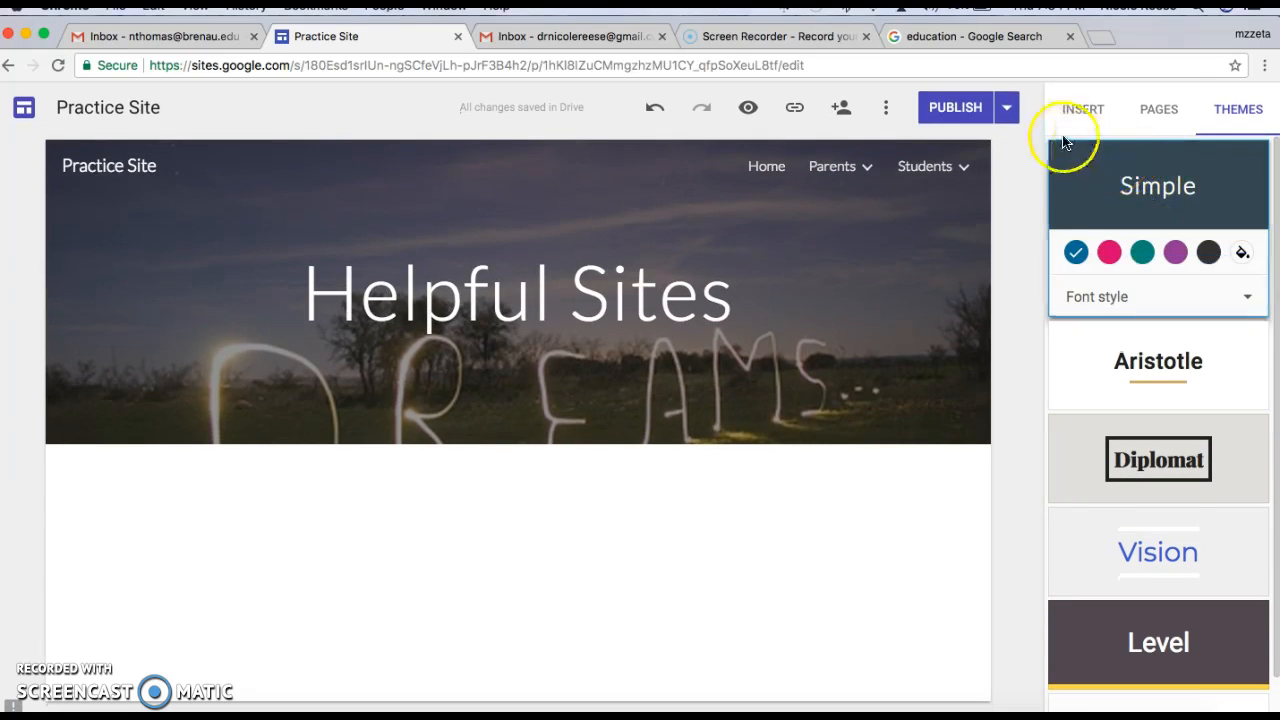
# Publish the site with its current changes and check the additional site options.
pyautogui.click(935, 110)
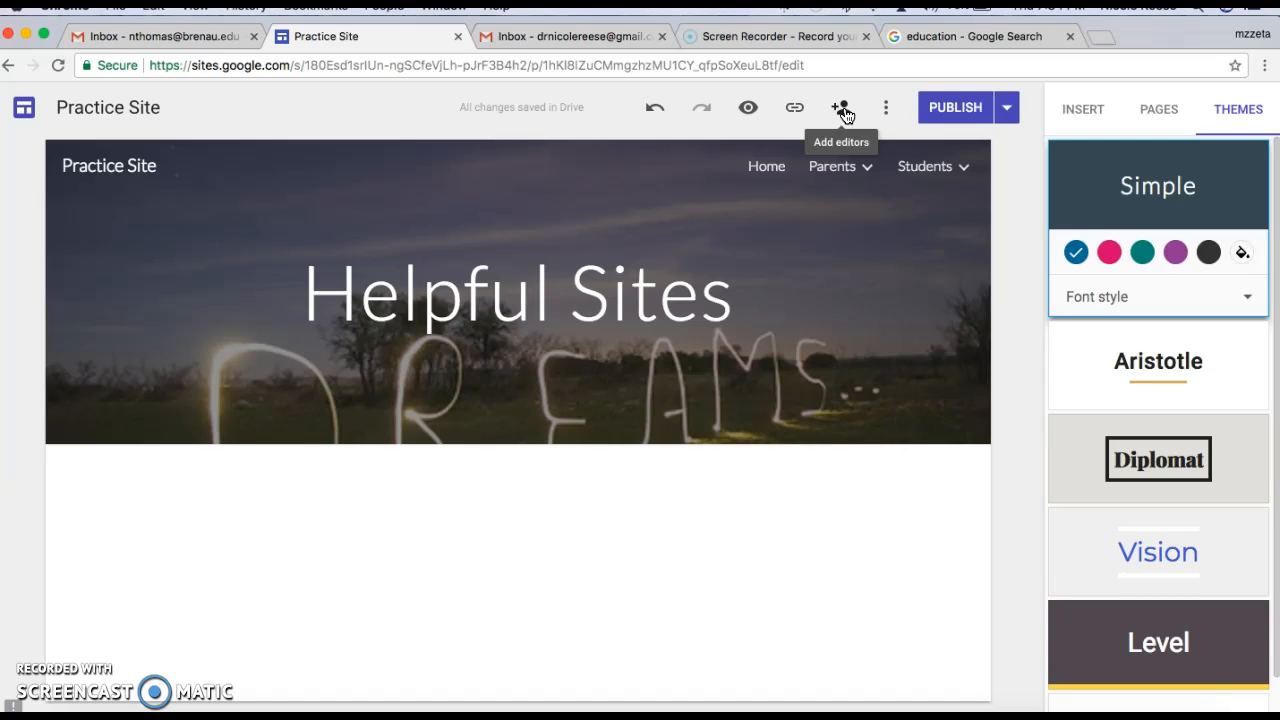
pyautogui.click(886, 108)
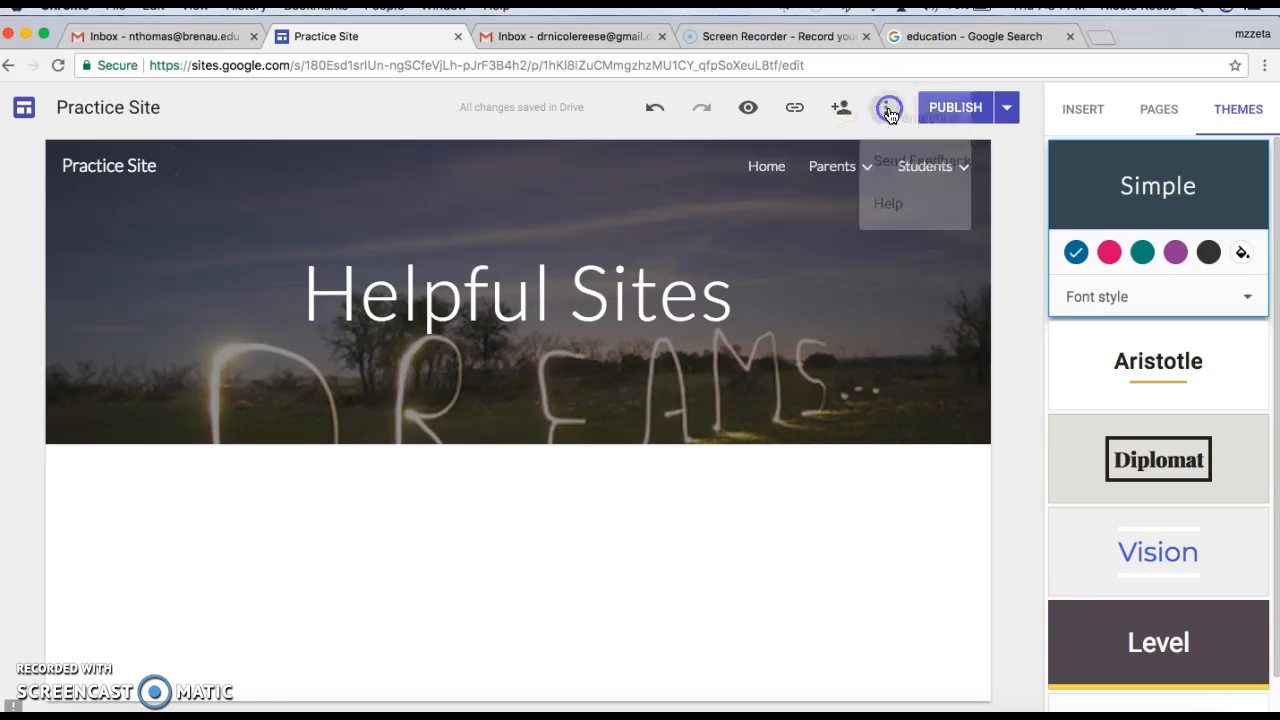
pyautogui.click(714, 128)
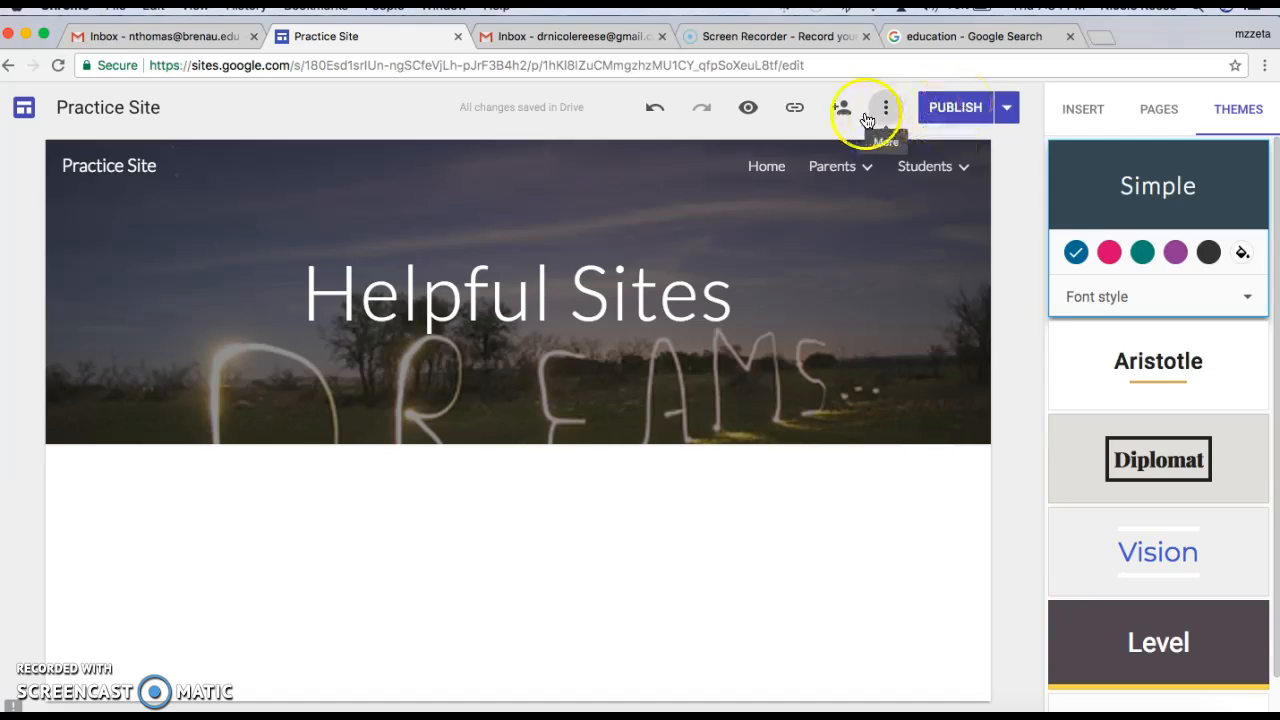
# View the published link of the Helpful Sites page, switch to the Home page and copy its published site link.
pyautogui.click(795, 110)
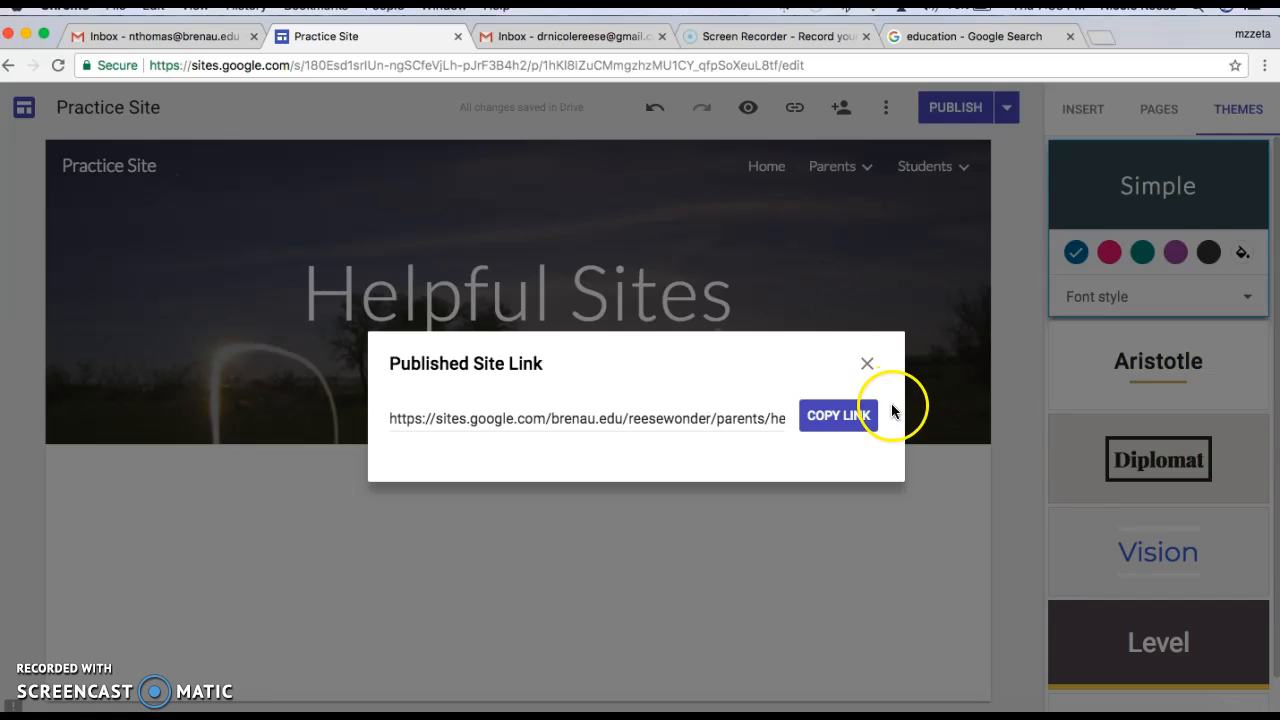
pyautogui.click(865, 364)
pyautogui.click(767, 168)
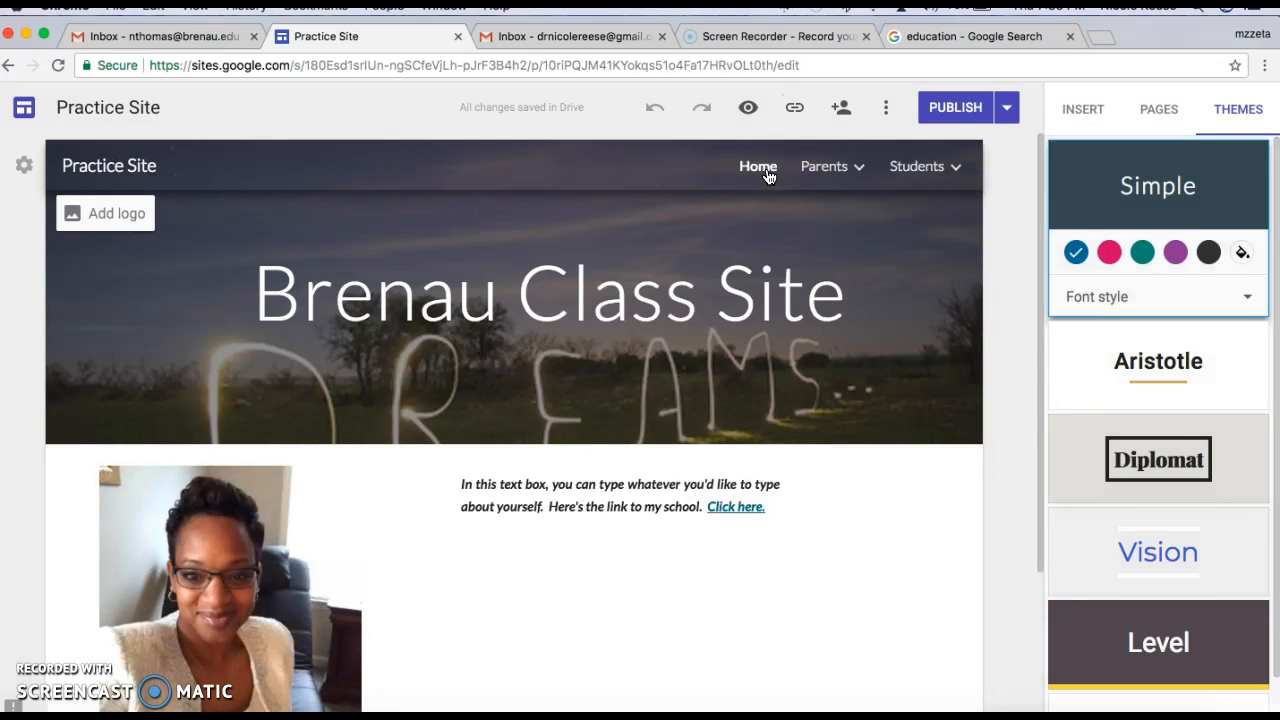
pyautogui.click(794, 111)
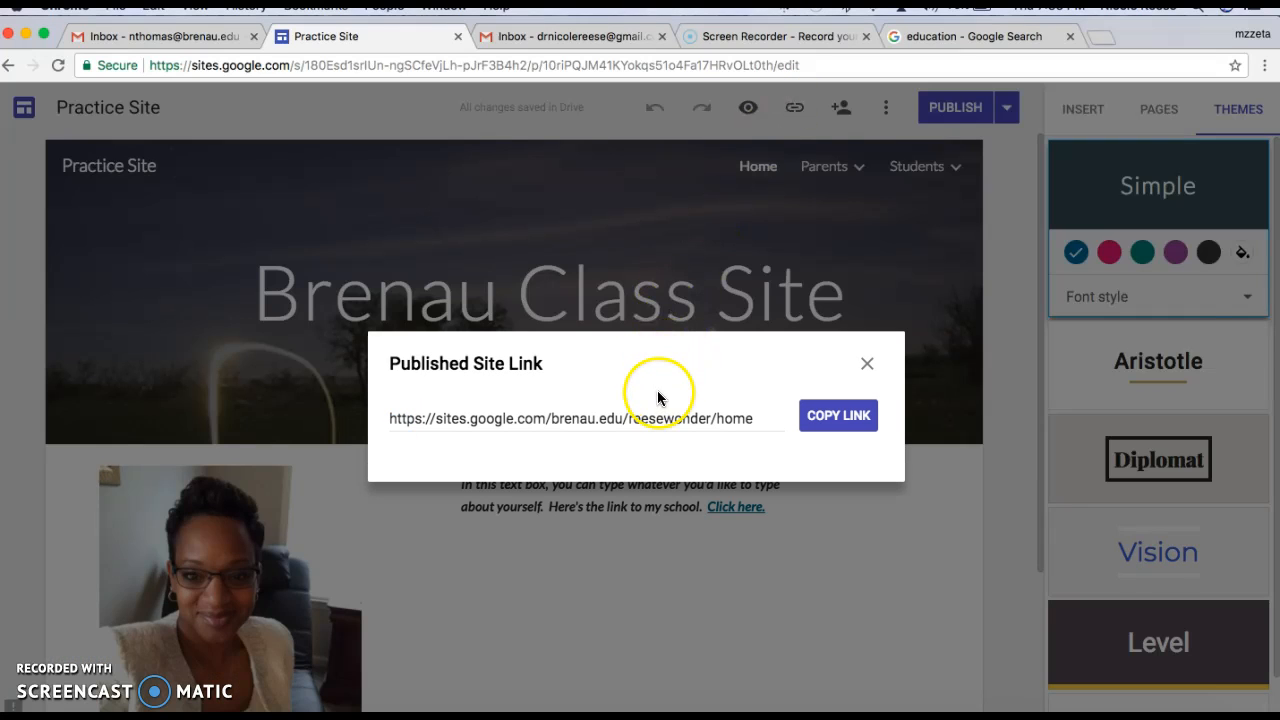
pyautogui.click(826, 418)
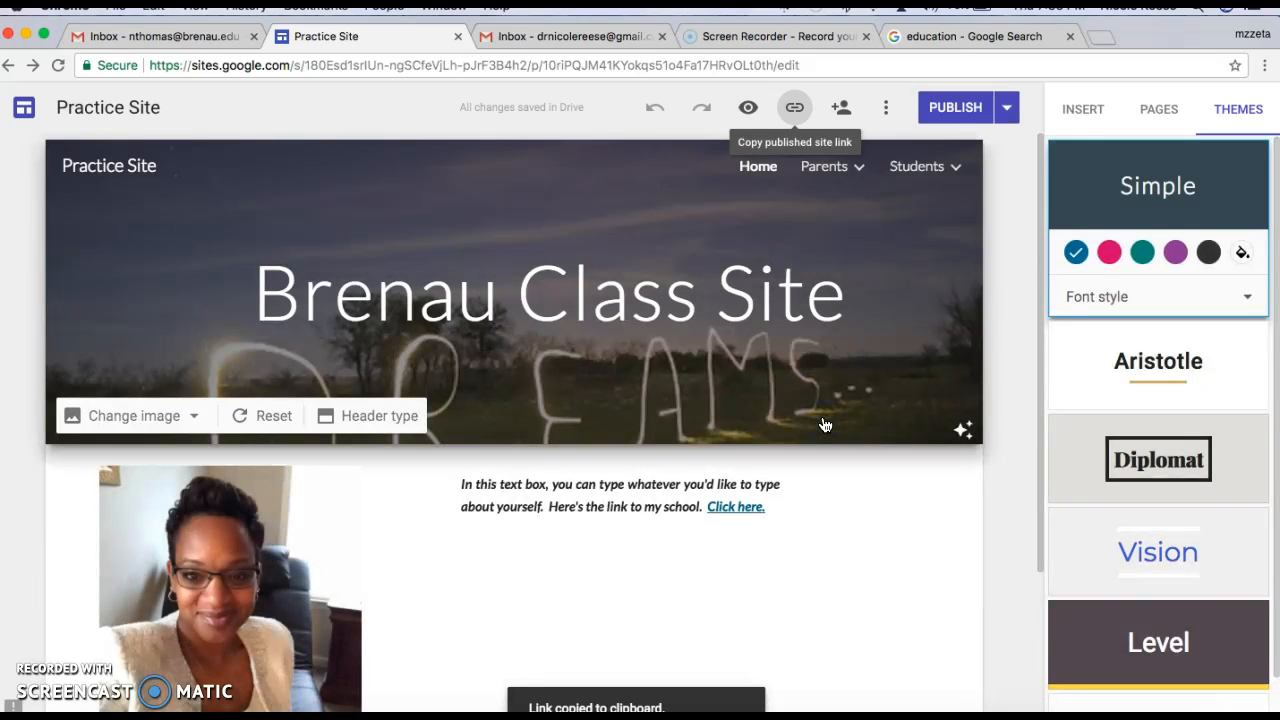